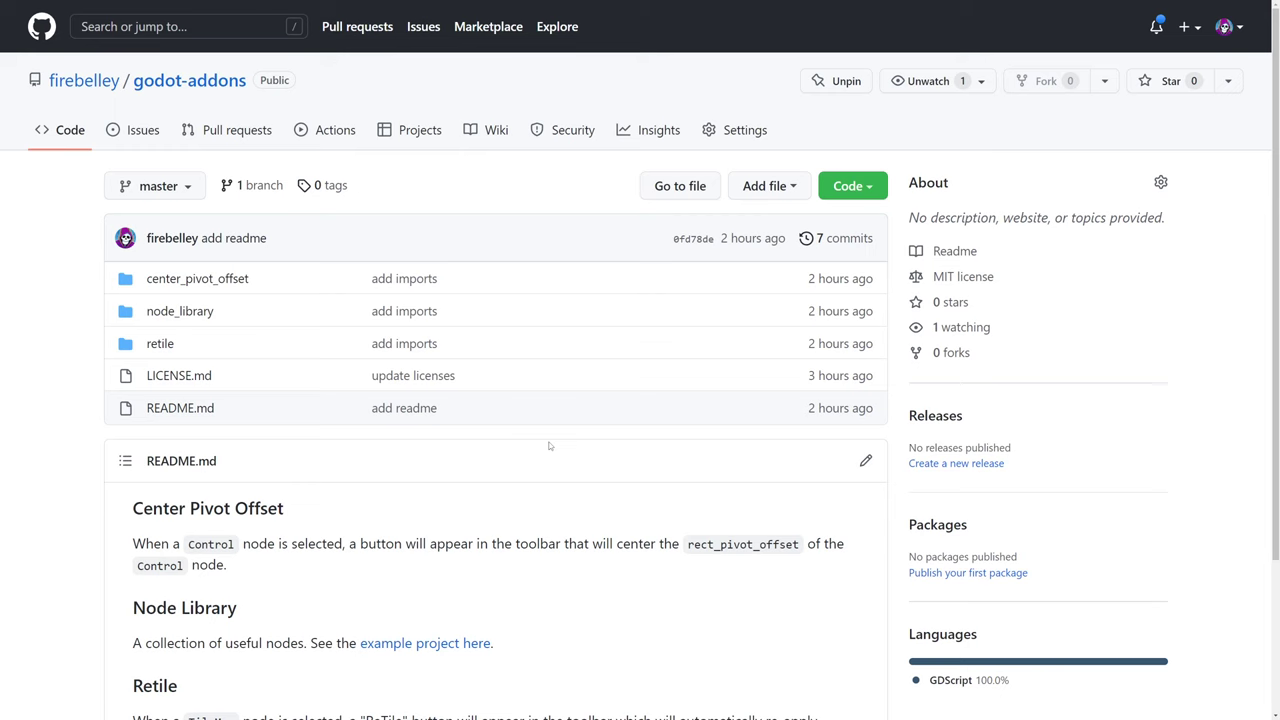
# Read the godot-addons repository's folder list and the README descriptions of Center Pivot Offset, Node Library and Retile
pyautogui.scroll(-3, 549, 446)
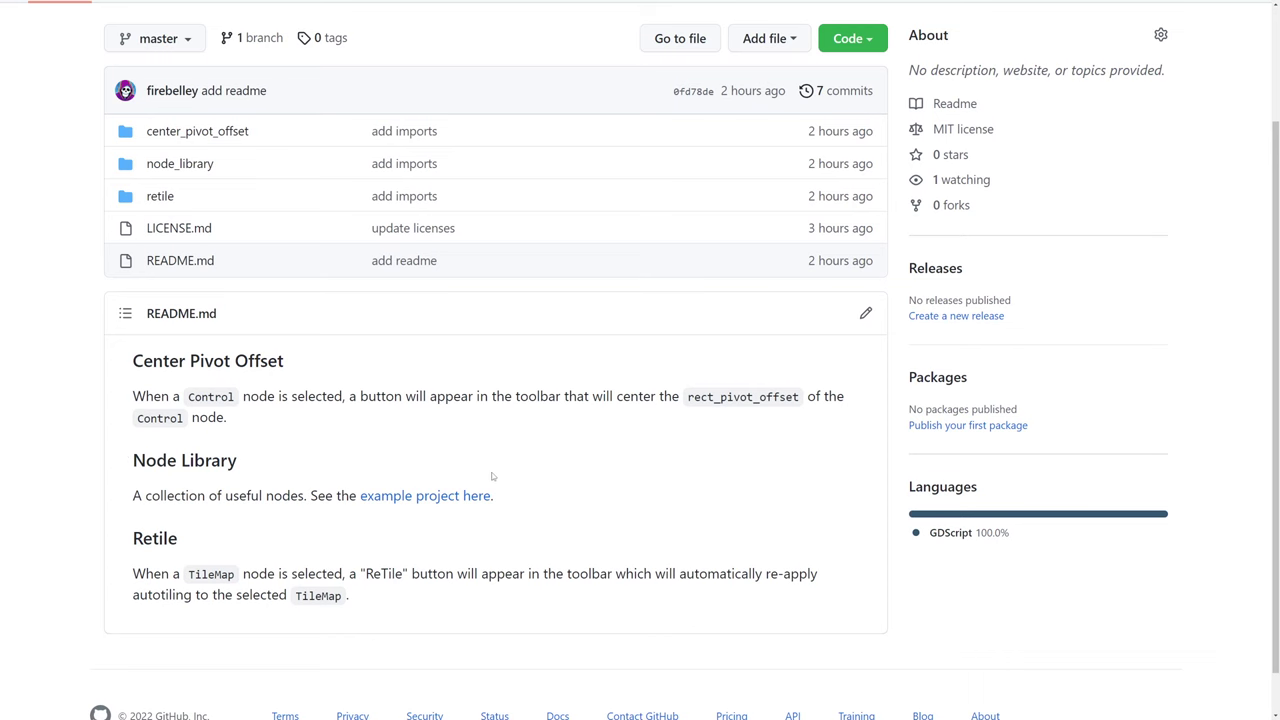
pyautogui.scroll(2, 500, 500)
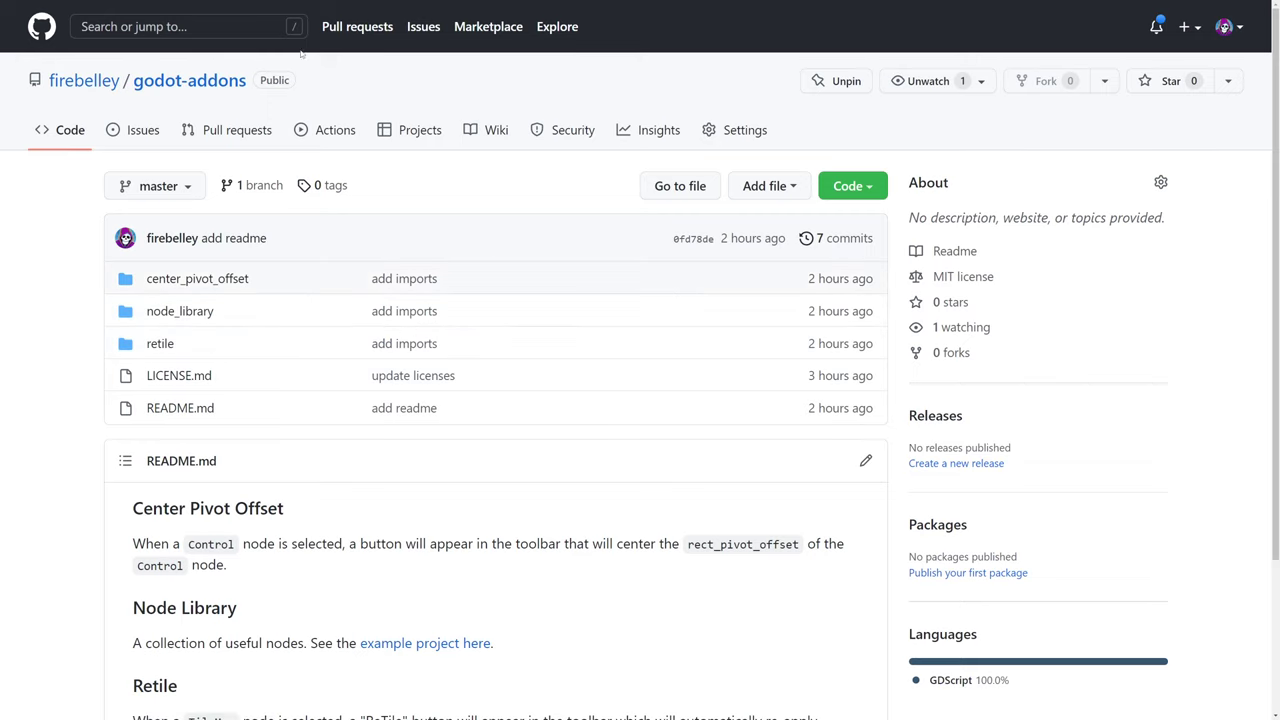
pyautogui.scroll(-1, 417, 613)
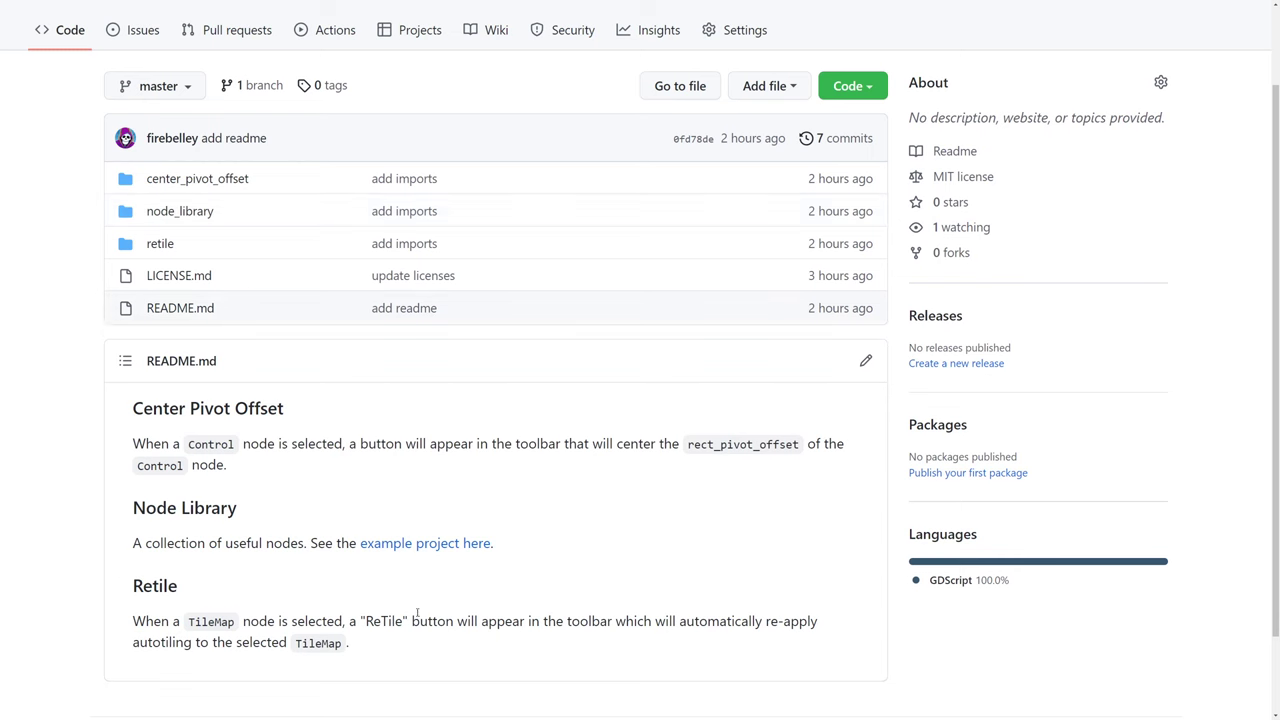
pyautogui.scroll(1, 361, 485)
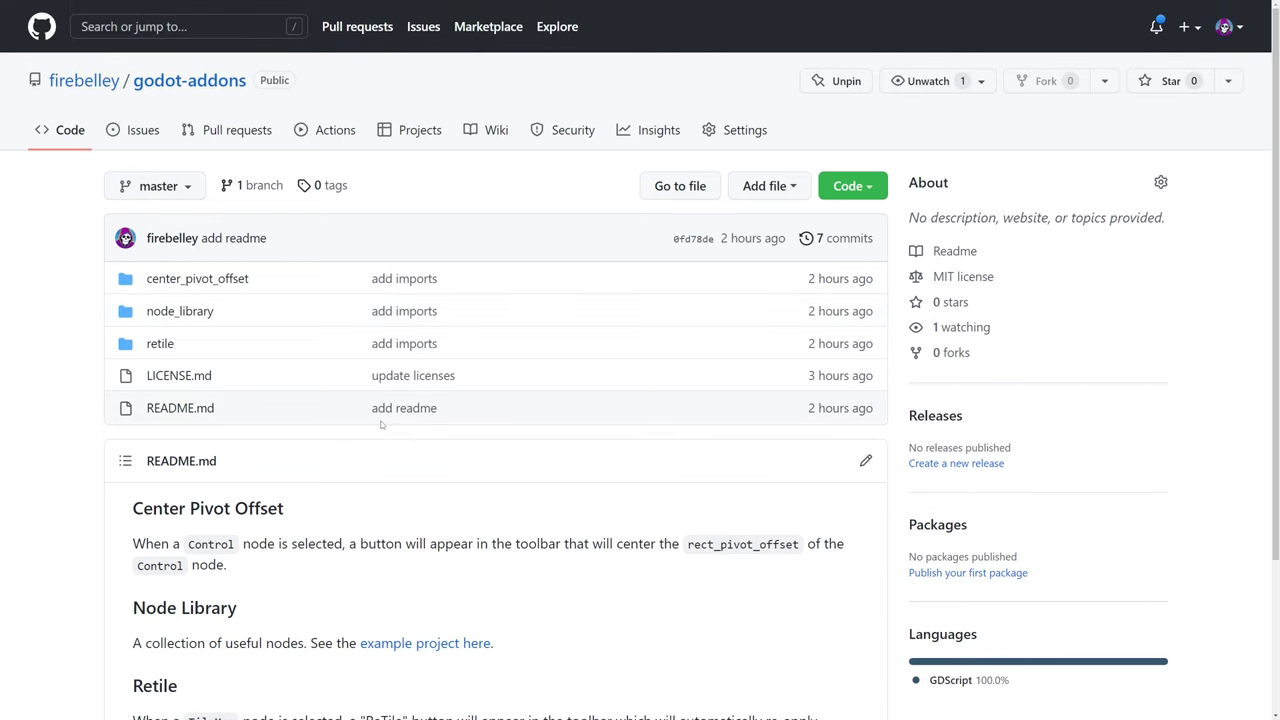
pyautogui.scroll(-2, 381, 425)
pyautogui.scroll(1, 641, 647)
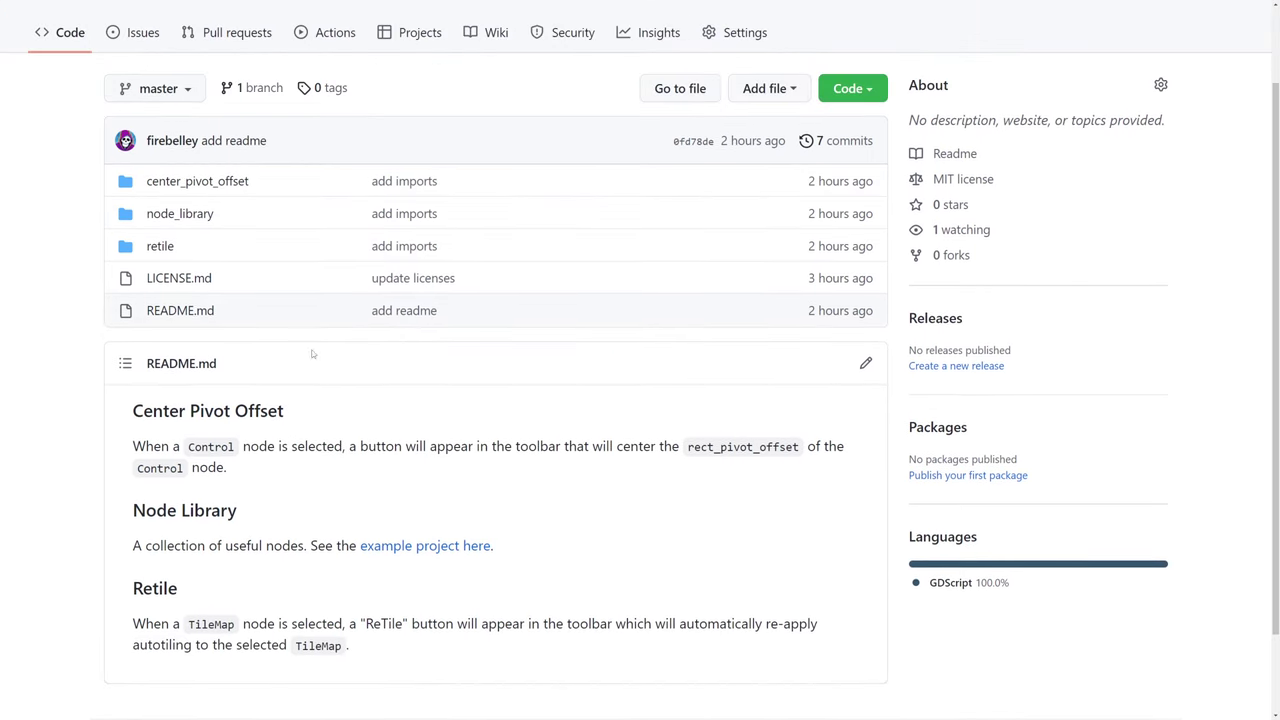
pyautogui.scroll(1, 641, 647)
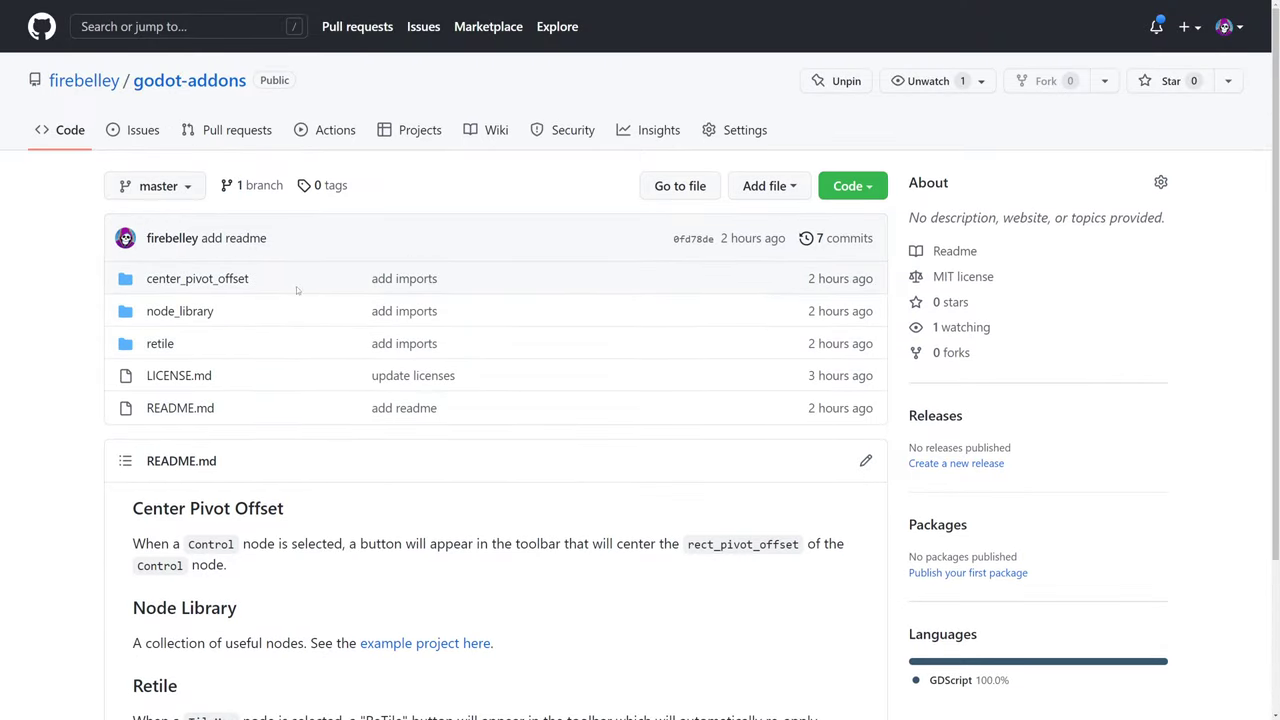
# Switch to the Godot editor, expand the project's addons folder and show its contents
pyautogui.hotkey('alt', 'Tab')
pyautogui.moveTo(231, 235); pyautogui.dragTo(291, 235)
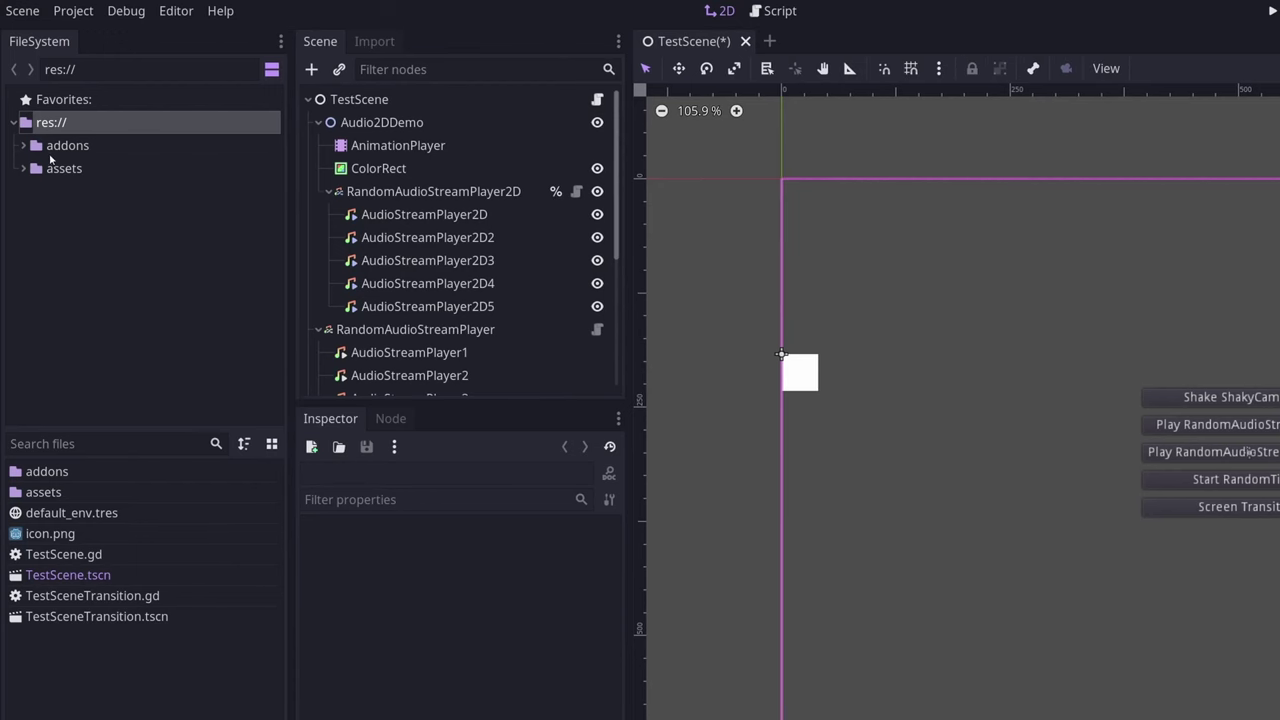
pyautogui.click(27, 149)
pyautogui.click(62, 146)
pyautogui.click(58, 123)
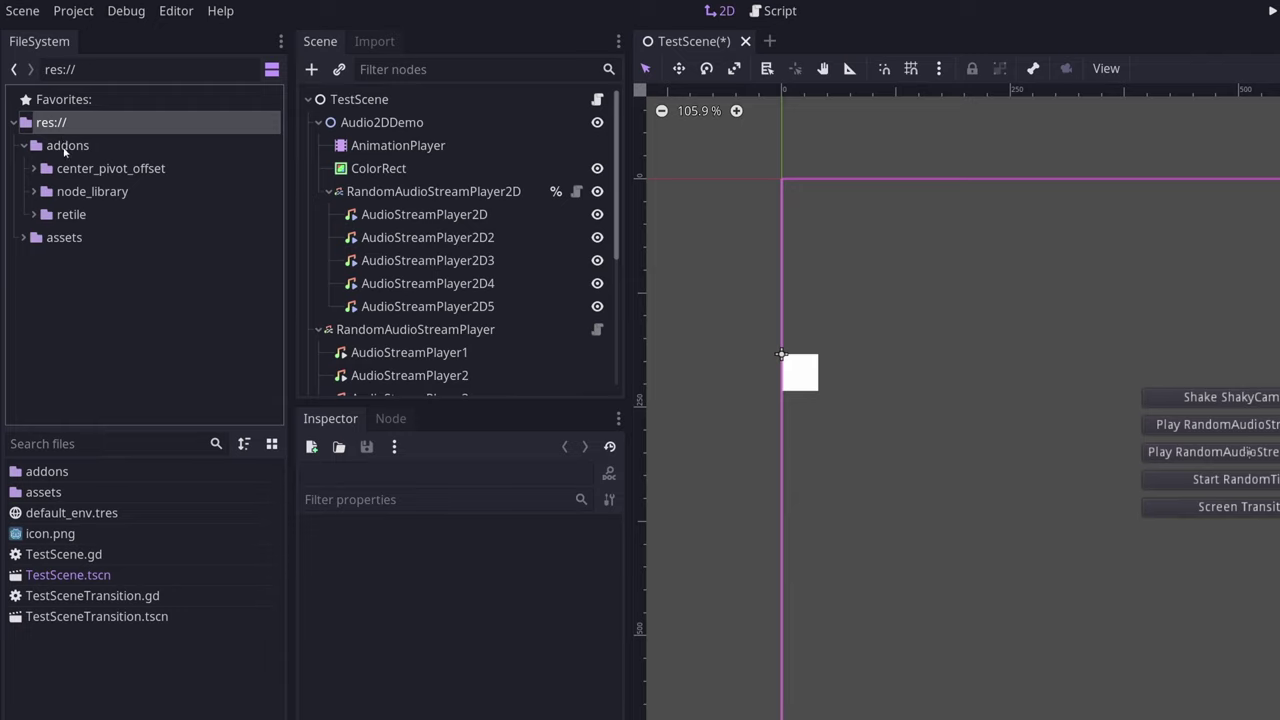
pyautogui.click(66, 146)
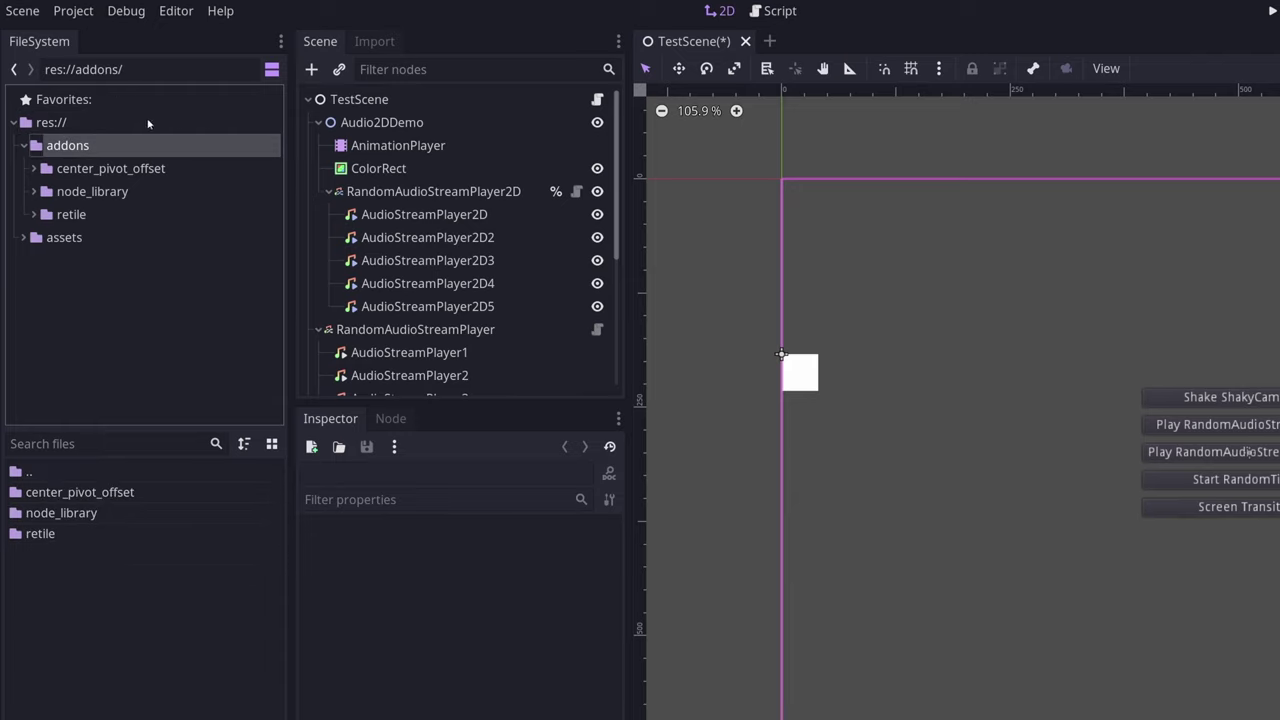
# Look through the contents of the center_pivot_offset, node_library and retile add-on folders
pyautogui.click(82, 172)
pyautogui.click(76, 191)
pyautogui.click(70, 216)
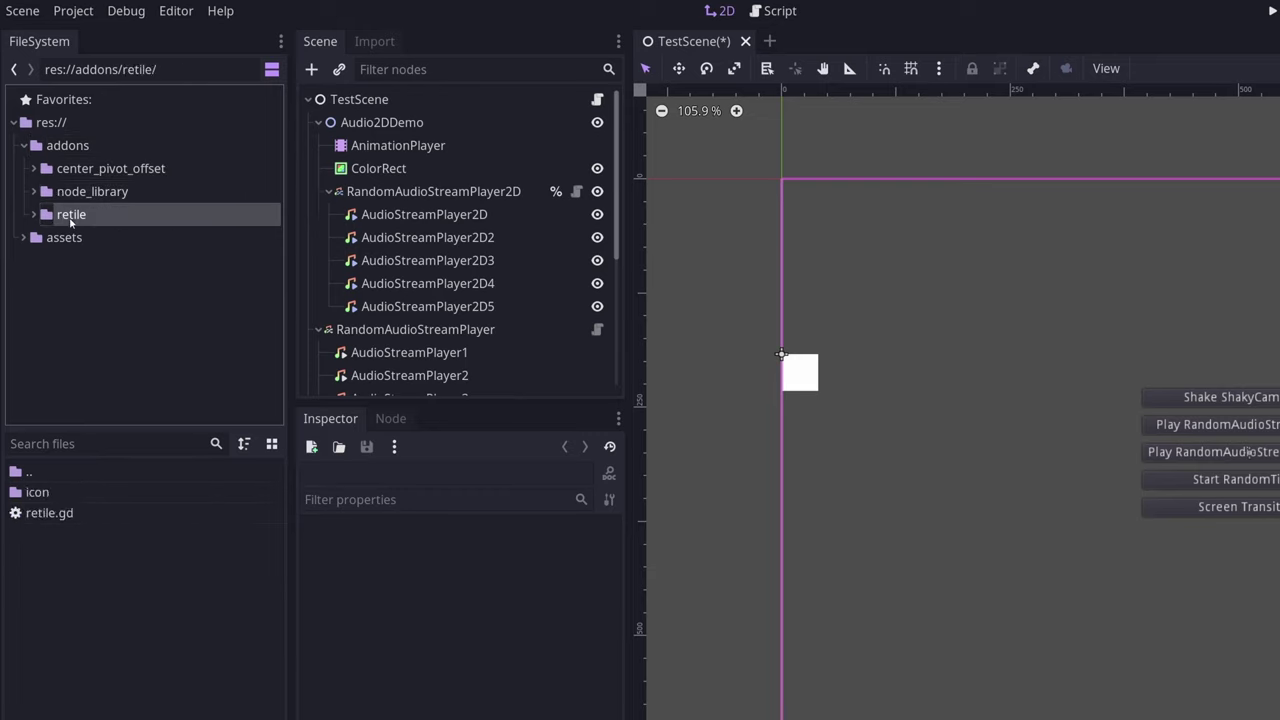
pyautogui.click(84, 175)
pyautogui.click(86, 194)
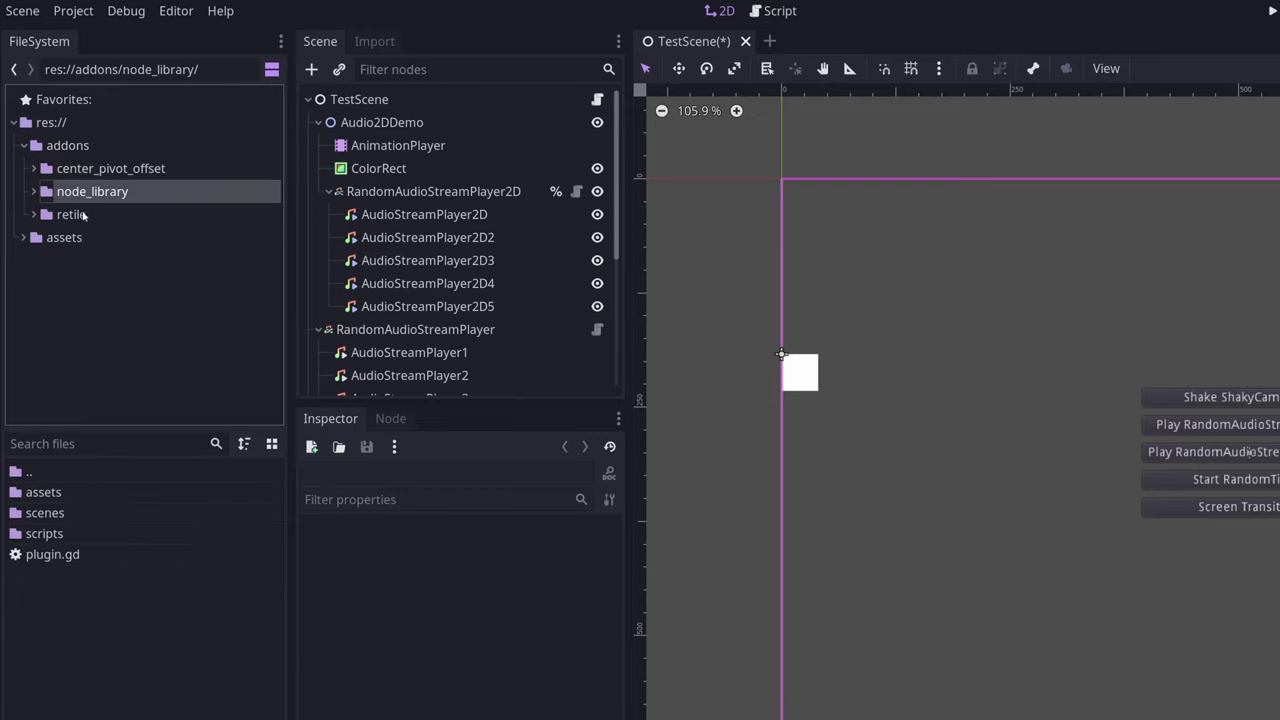
pyautogui.click(84, 216)
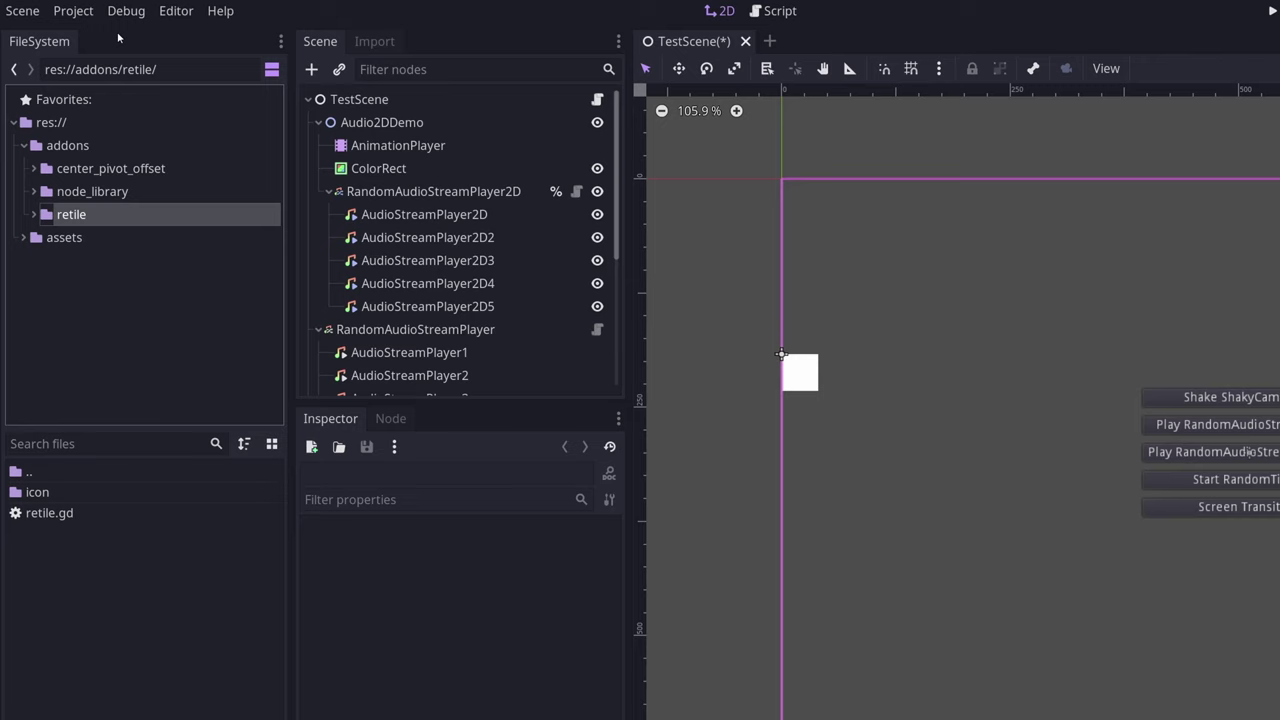
# Check the enabled status of the installed plugins in the project settings, and close the settings
pyautogui.click(75, 12)
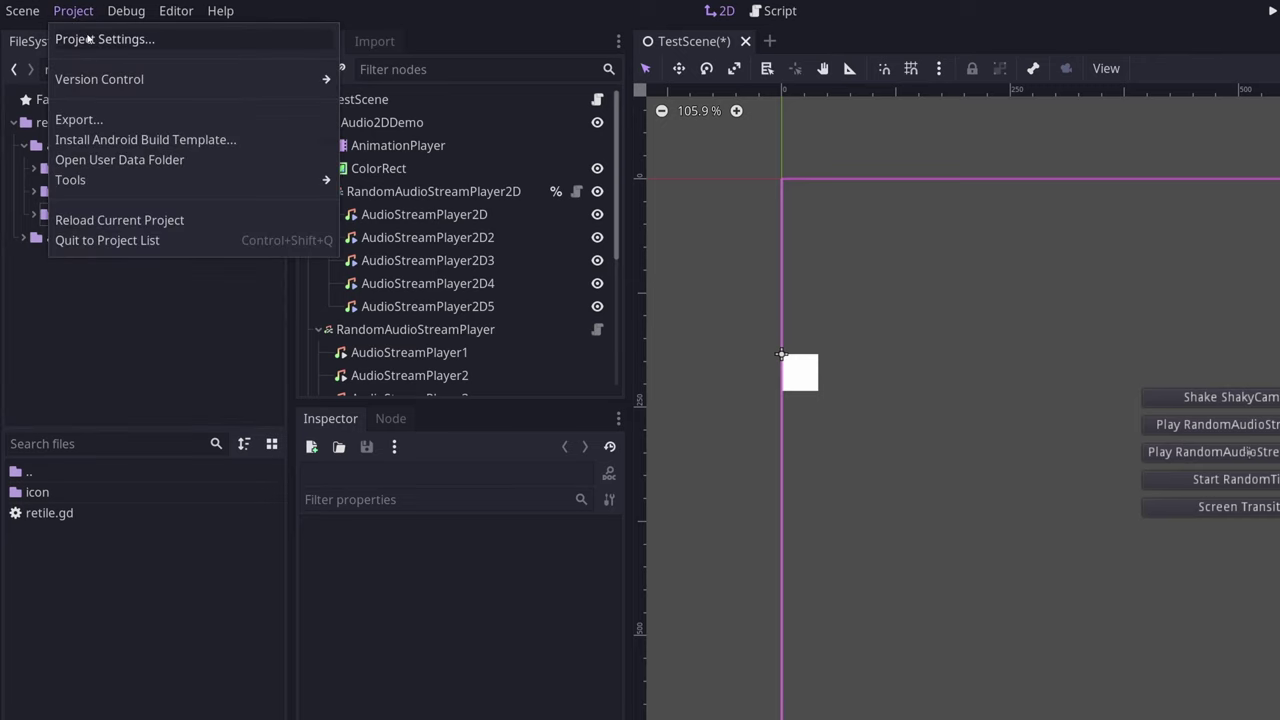
pyautogui.click(88, 38)
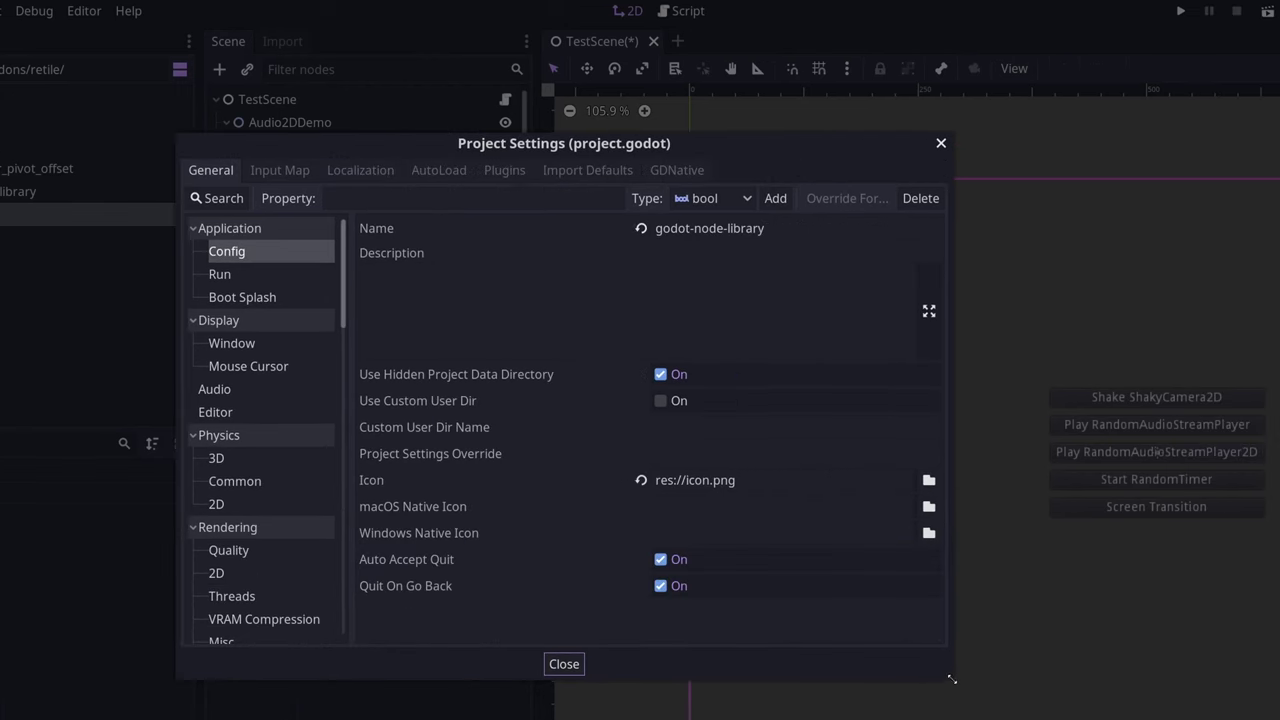
pyautogui.click(596, 170)
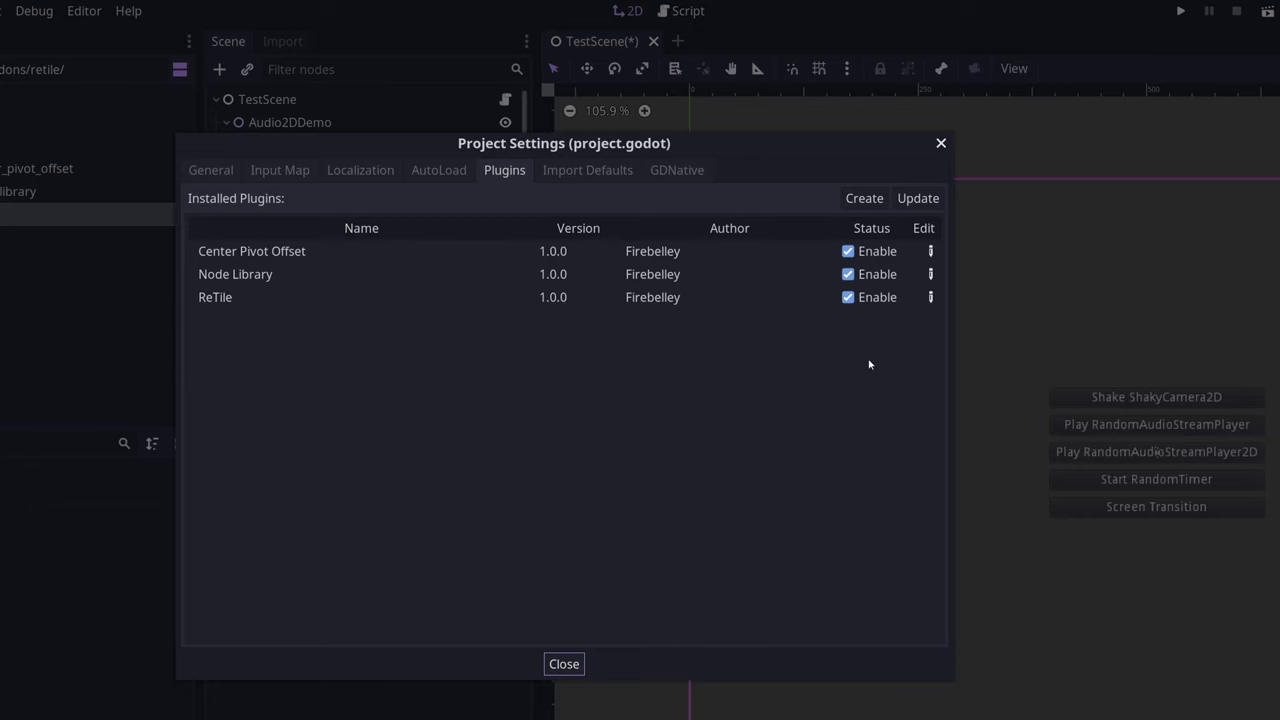
pyautogui.press('Escape')
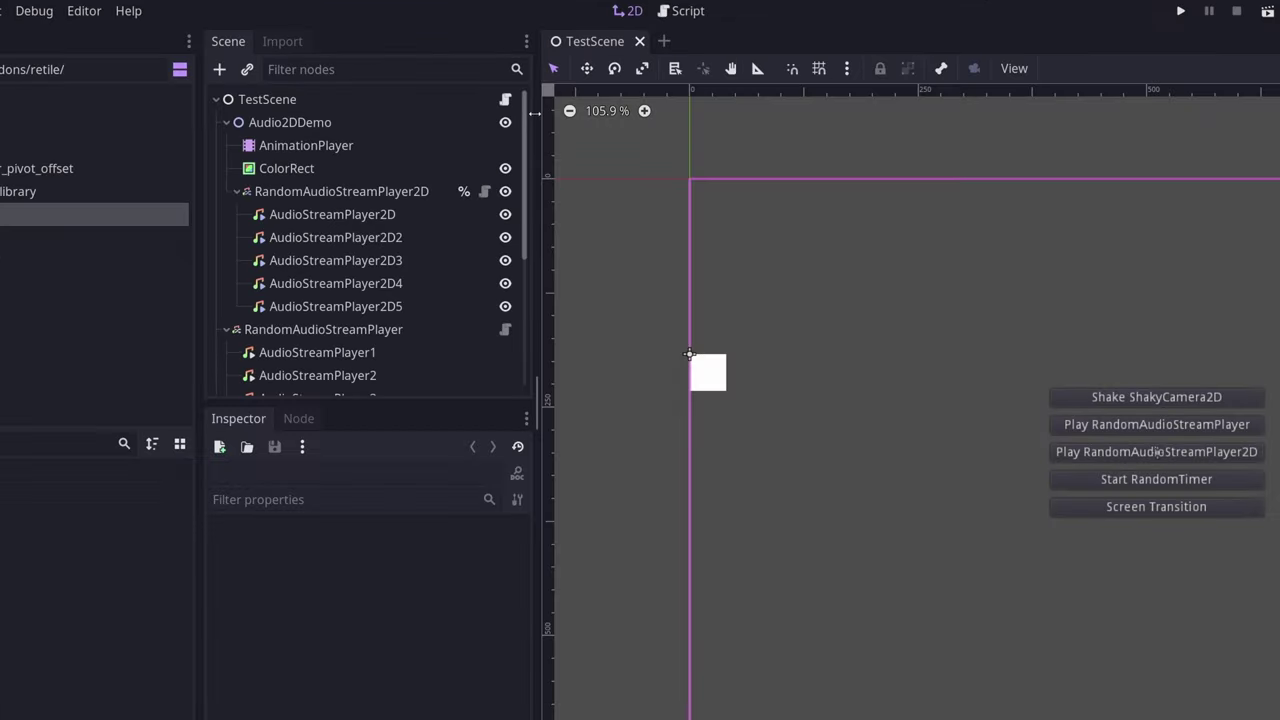
# Narrow the docks beside the 2D viewport and review the Control node's Rect properties, including Pivot Offset
pyautogui.moveTo(537, 116); pyautogui.dragTo(503, 116)
pyautogui.moveTo(199, 172); pyautogui.dragTo(145, 170)
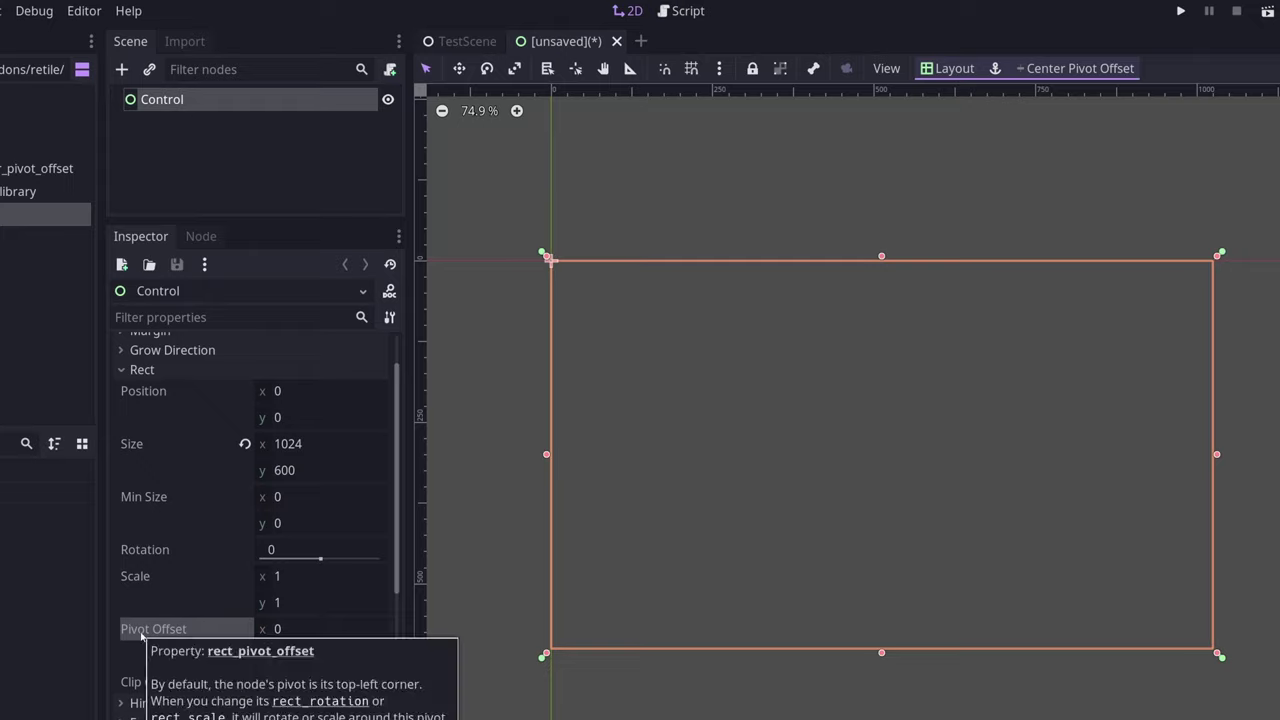
pyautogui.scroll(1, 222, 668)
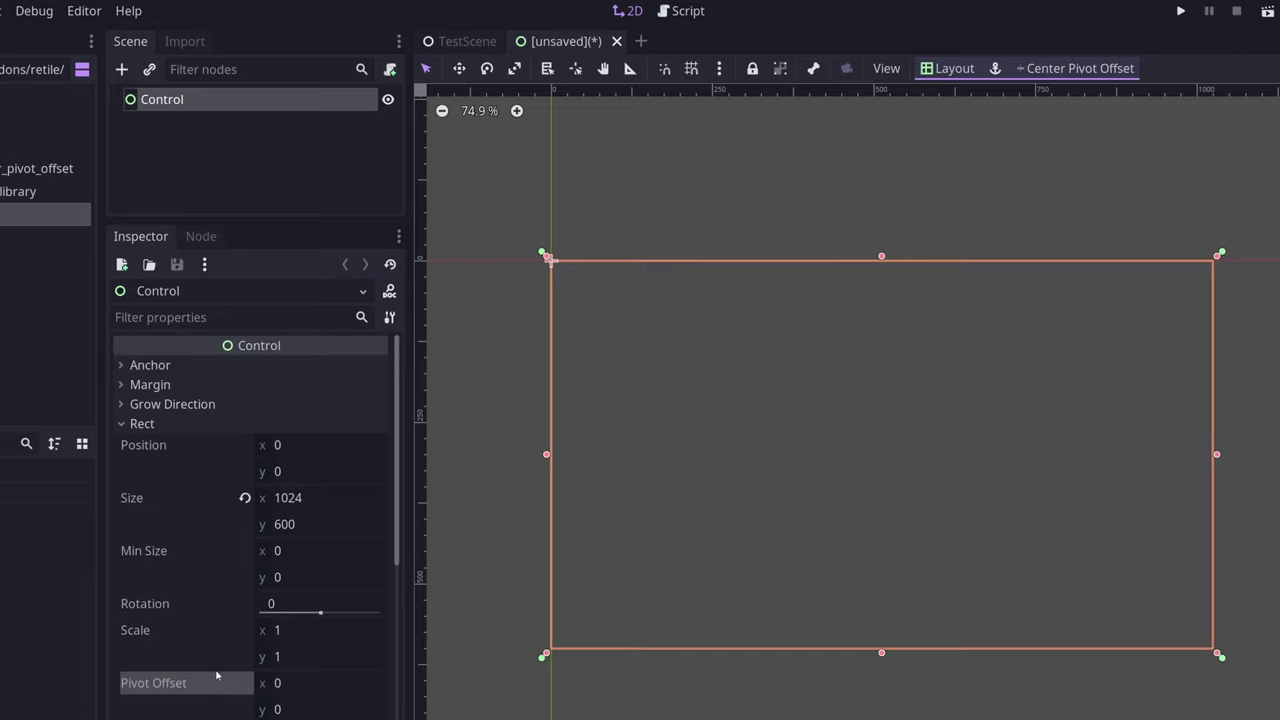
pyautogui.scroll(-3, 216, 670)
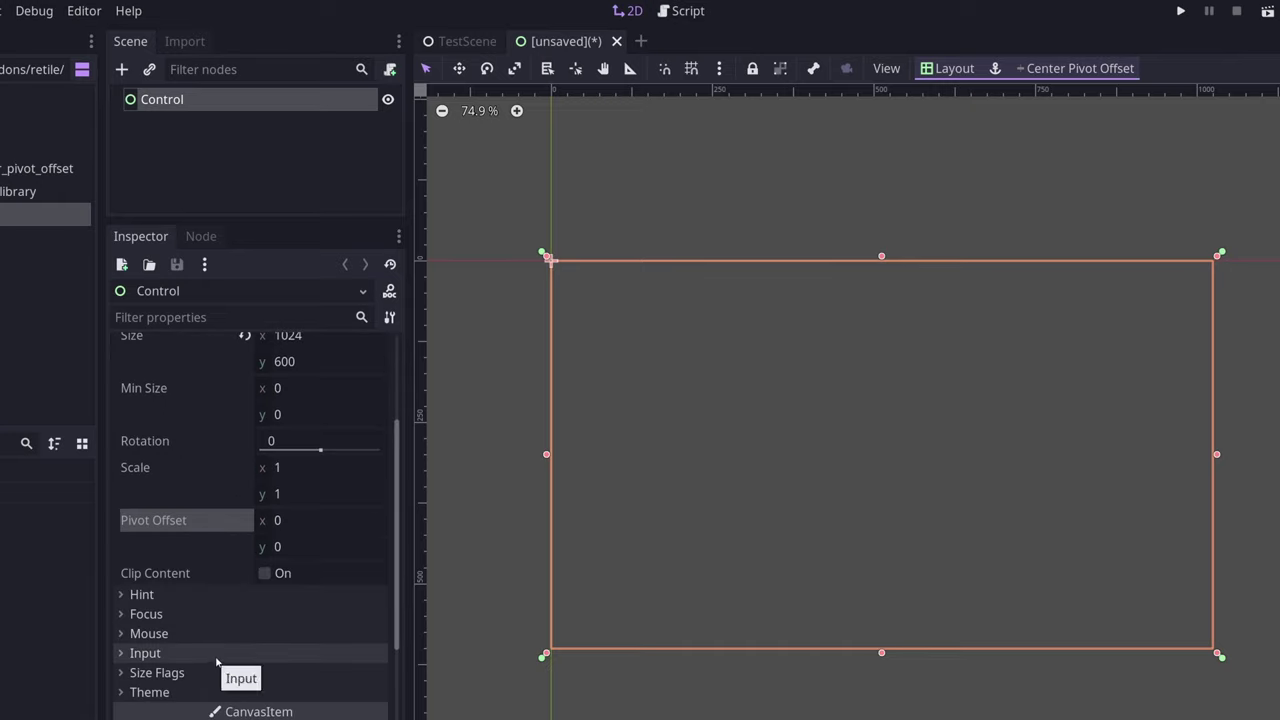
pyautogui.scroll(3, 216, 661)
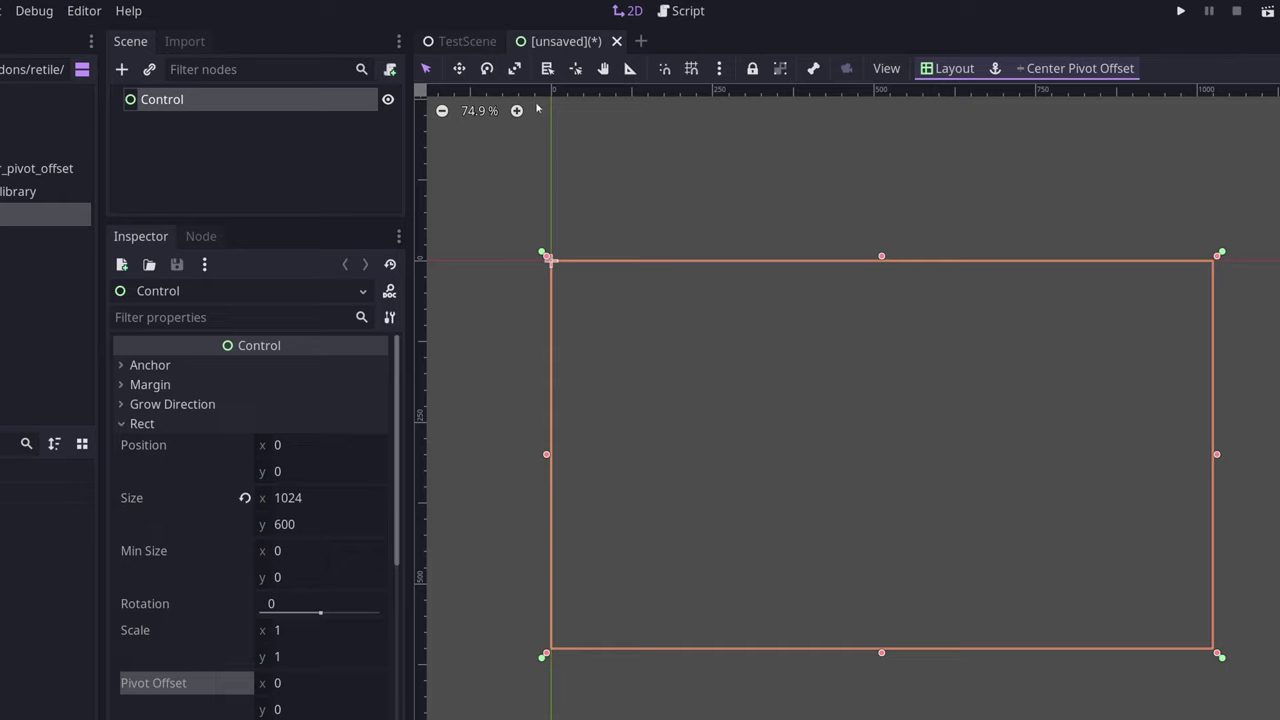
# Try scaling the Control node freehand about its top-left pivot and reset its scale
pyautogui.click(514, 68)
pyautogui.moveTo(571, 260); pyautogui.dragTo(534, 266)
pyautogui.click(244, 630)
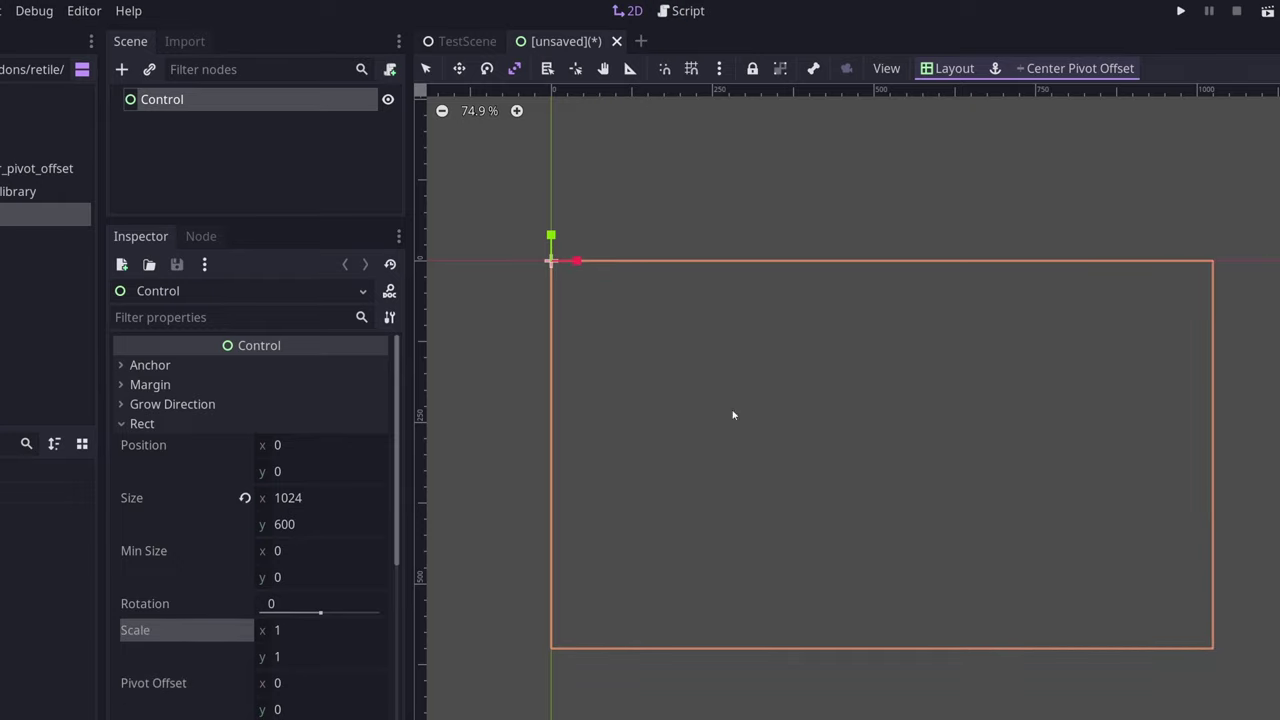
# Center the Control node's pivot offset, test it with freehand scaling, and reset the scale
pyautogui.click(1082, 72)
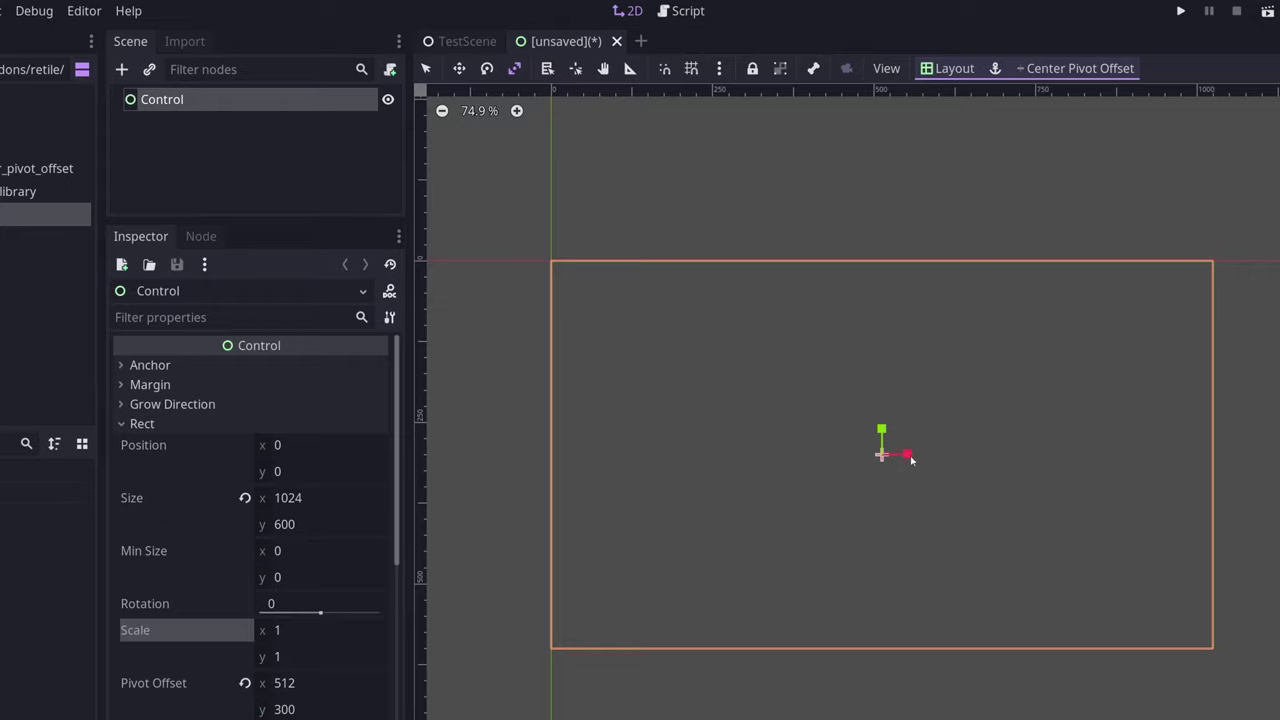
pyautogui.moveTo(909, 456); pyautogui.dragTo(886, 434)
pyautogui.click(244, 630)
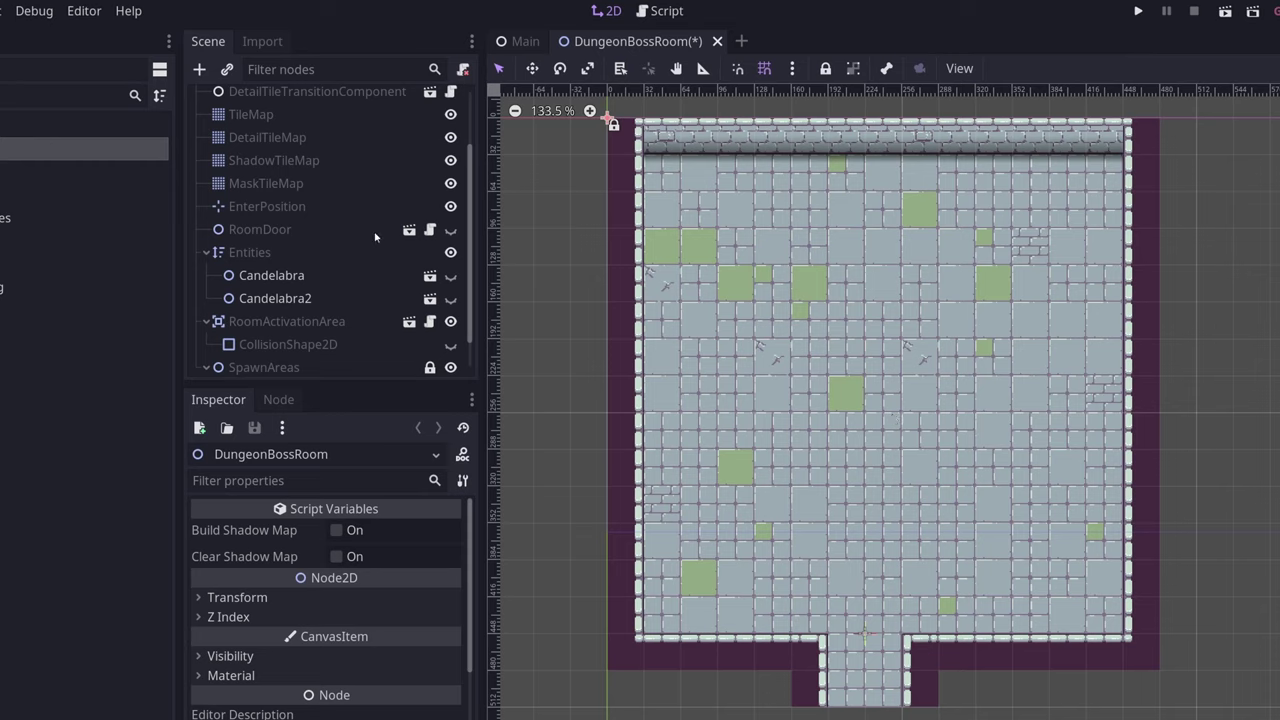
# Select the DungeonBossRoom scene's TileMap, pick the dungeon tile and disable autotiling
pyautogui.click(260, 121)
pyautogui.moveTo(790, 325); pyautogui.dragTo(864, 317, button='middle')
pyautogui.click(1270, 336)
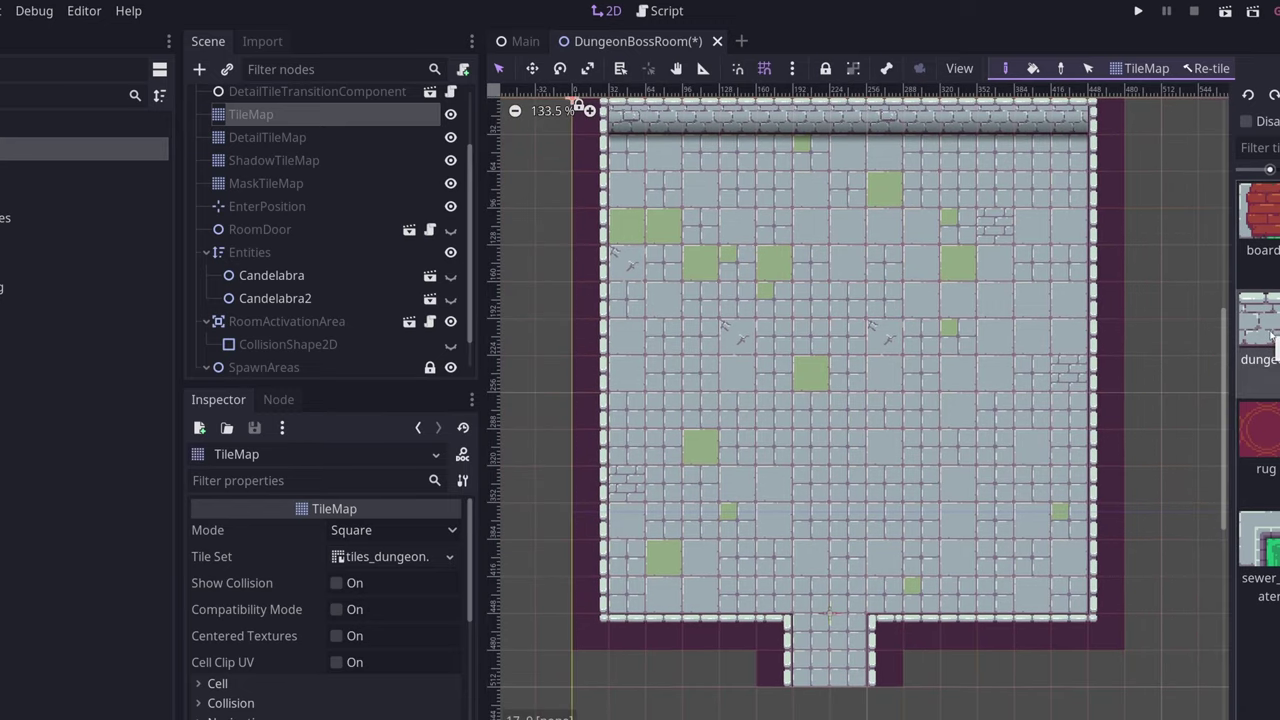
pyautogui.click(1255, 120)
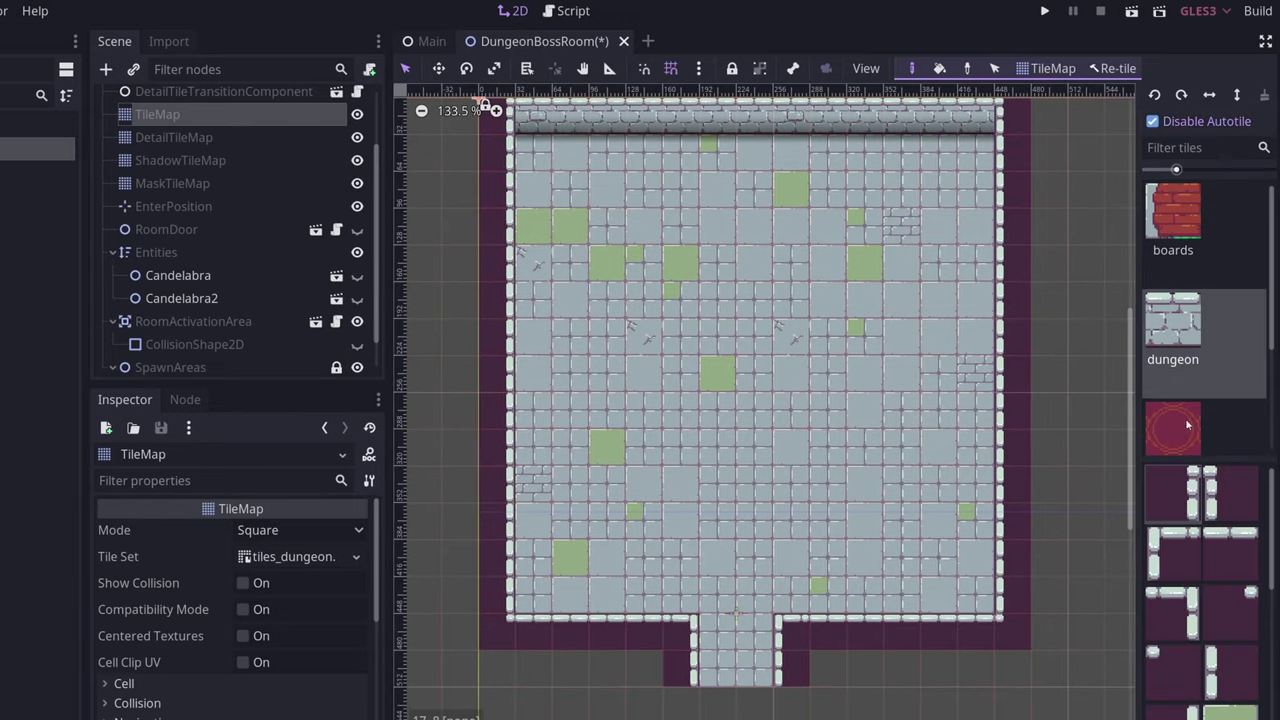
# Paint a dungeon wall-corner subtile in freehand strokes across much of the room's floor
pyautogui.scroll(-2, 1200, 500)
pyautogui.click(1230, 547)
pyautogui.moveTo(790, 336)
pyautogui.mouseDown()
pyautogui.moveTo(788, 274)
pyautogui.moveTo(545, 525)
pyautogui.moveTo(1045, 440)
pyautogui.moveTo(940, 300)
pyautogui.moveTo(1049, 345)
pyautogui.moveTo(790, 230)
pyautogui.moveTo(660, 280)
pyautogui.mouseUp()
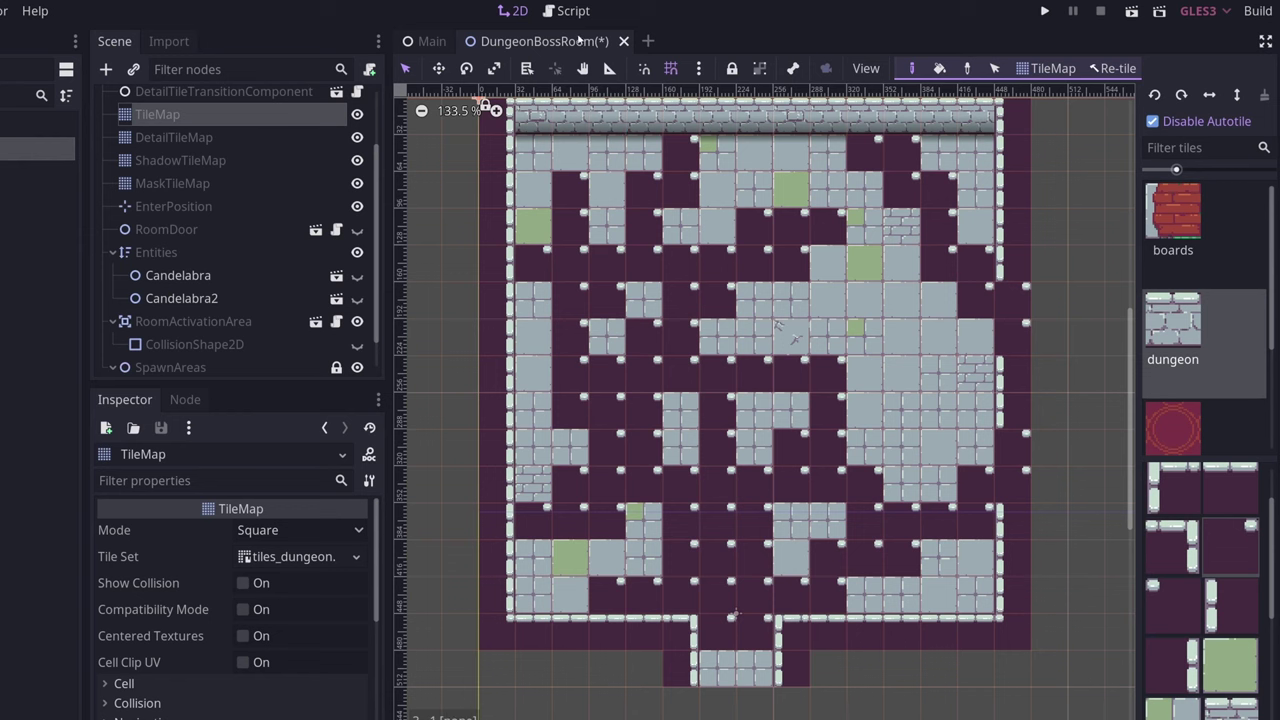
# Narrow the Scene dock, re-tile the mispainted dungeon TileMap and inspect the room's floor
pyautogui.moveTo(387, 118); pyautogui.dragTo(294, 114)
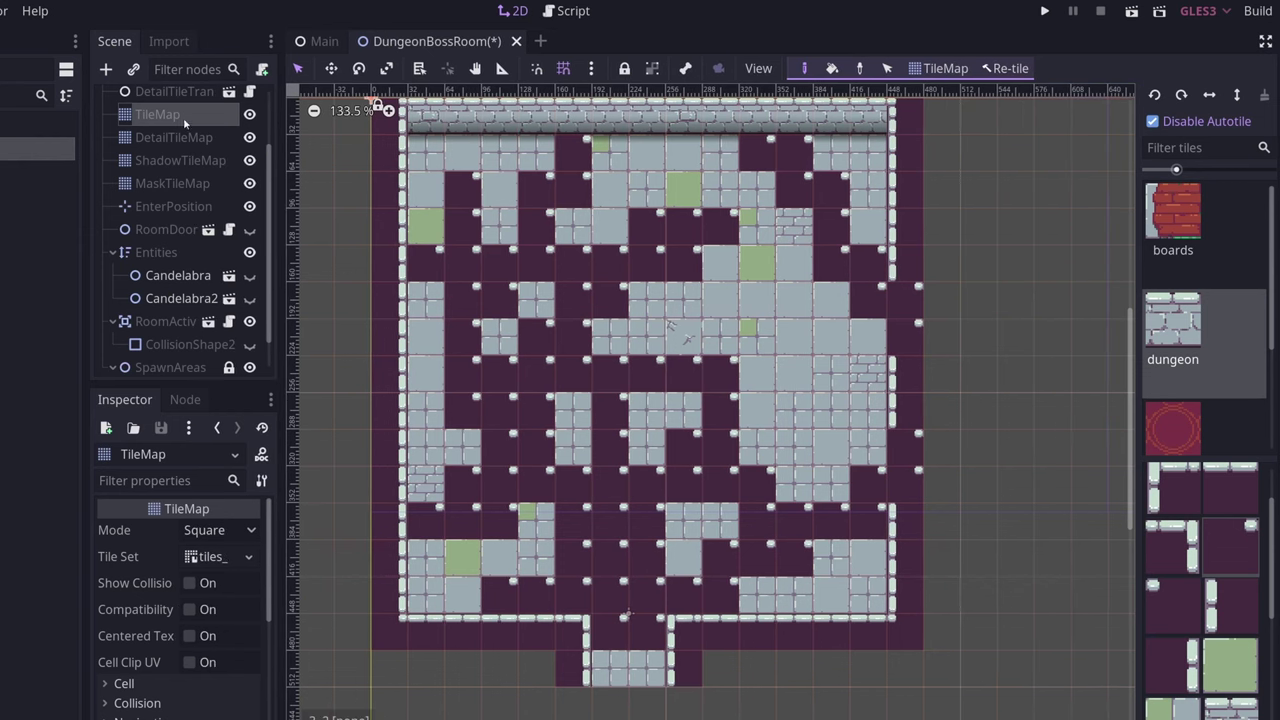
pyautogui.click(999, 68)
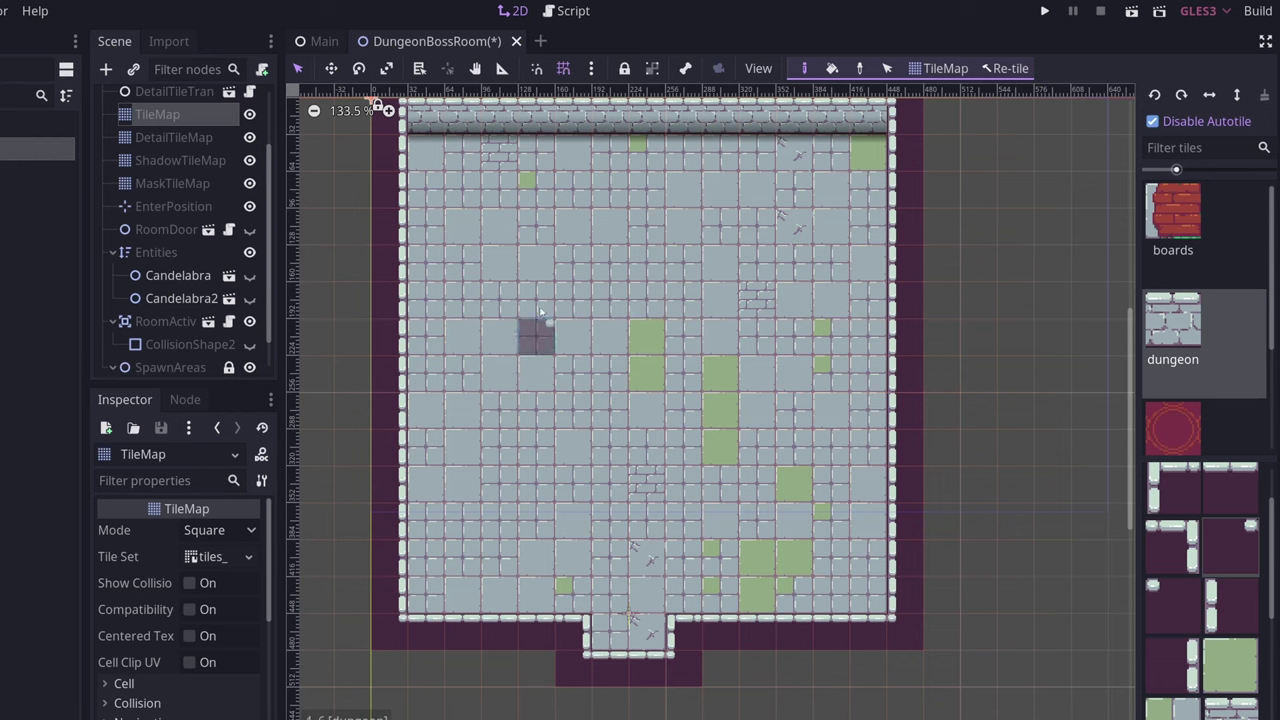
pyautogui.scroll(2, 771, 395)
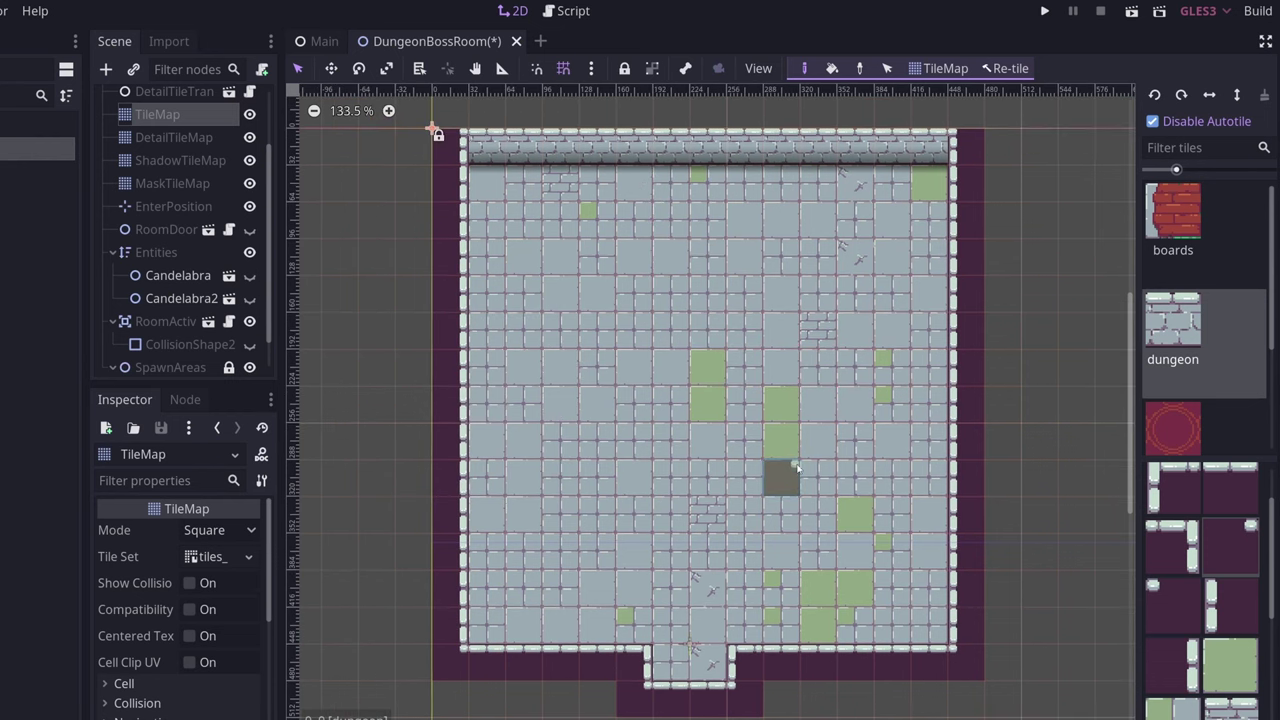
pyautogui.scroll(-2, 789, 480)
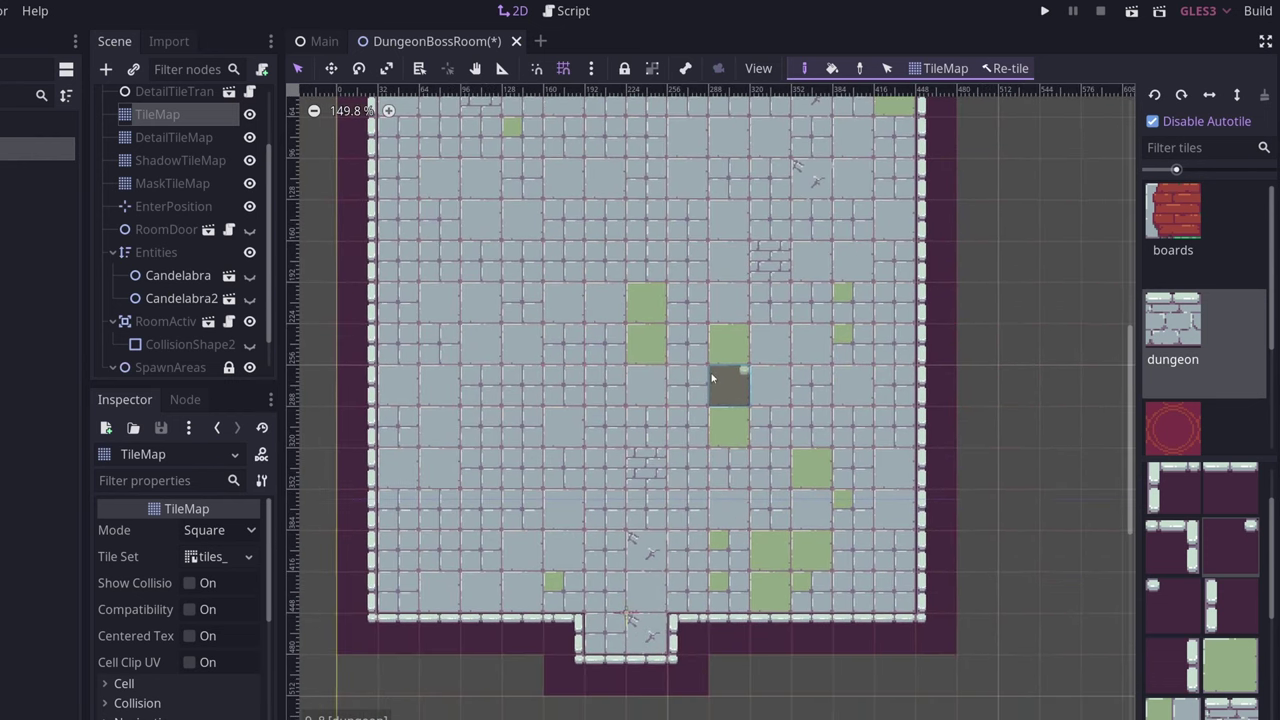
pyautogui.scroll(1, 714, 380)
pyautogui.moveTo(754, 437); pyautogui.dragTo(760, 405, button='middle')
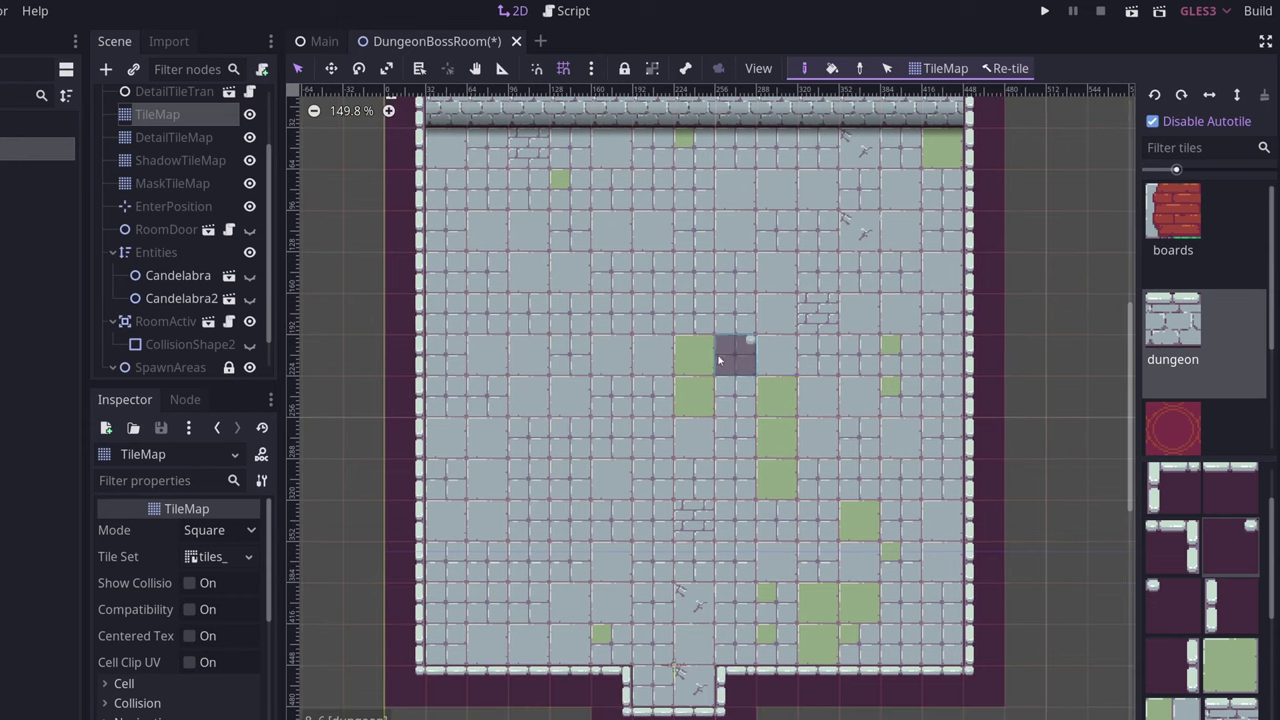
# Re-tile the dungeon TileMap repeatedly to generate different random floor variations
pyautogui.click(1010, 68)
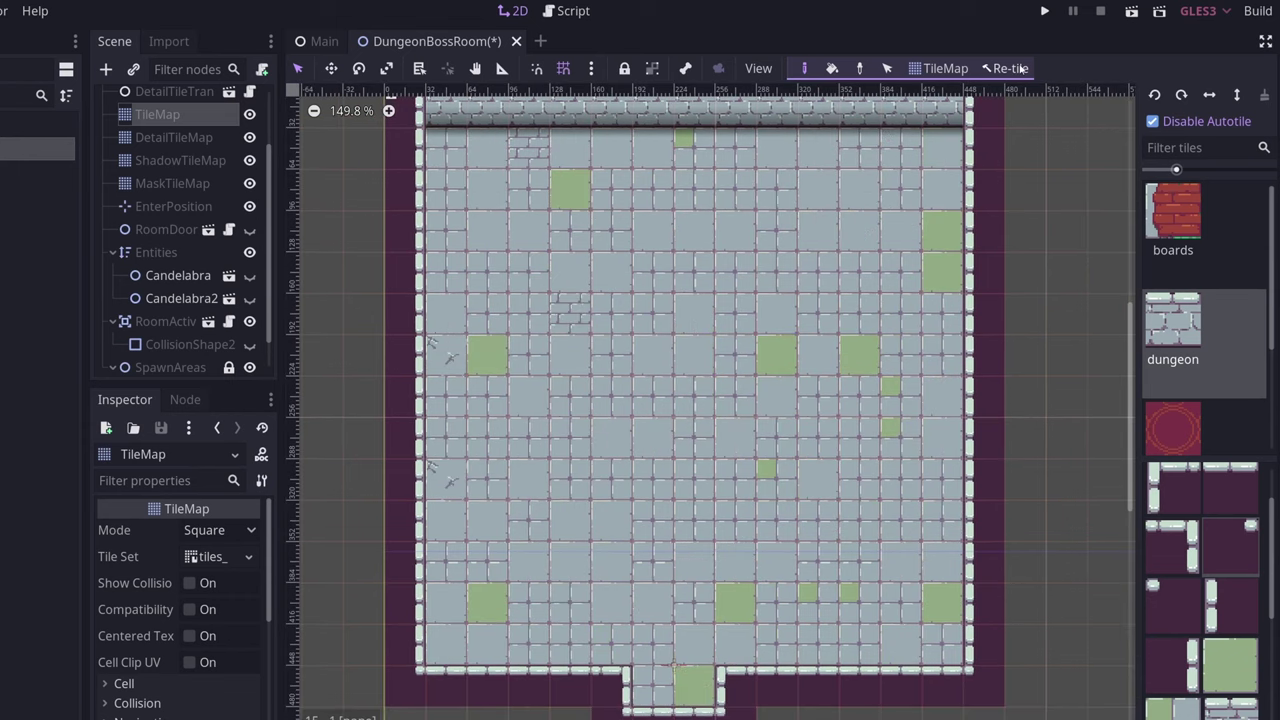
pyautogui.click(1010, 68)
pyautogui.click(1020, 68)
pyautogui.click(1020, 68)
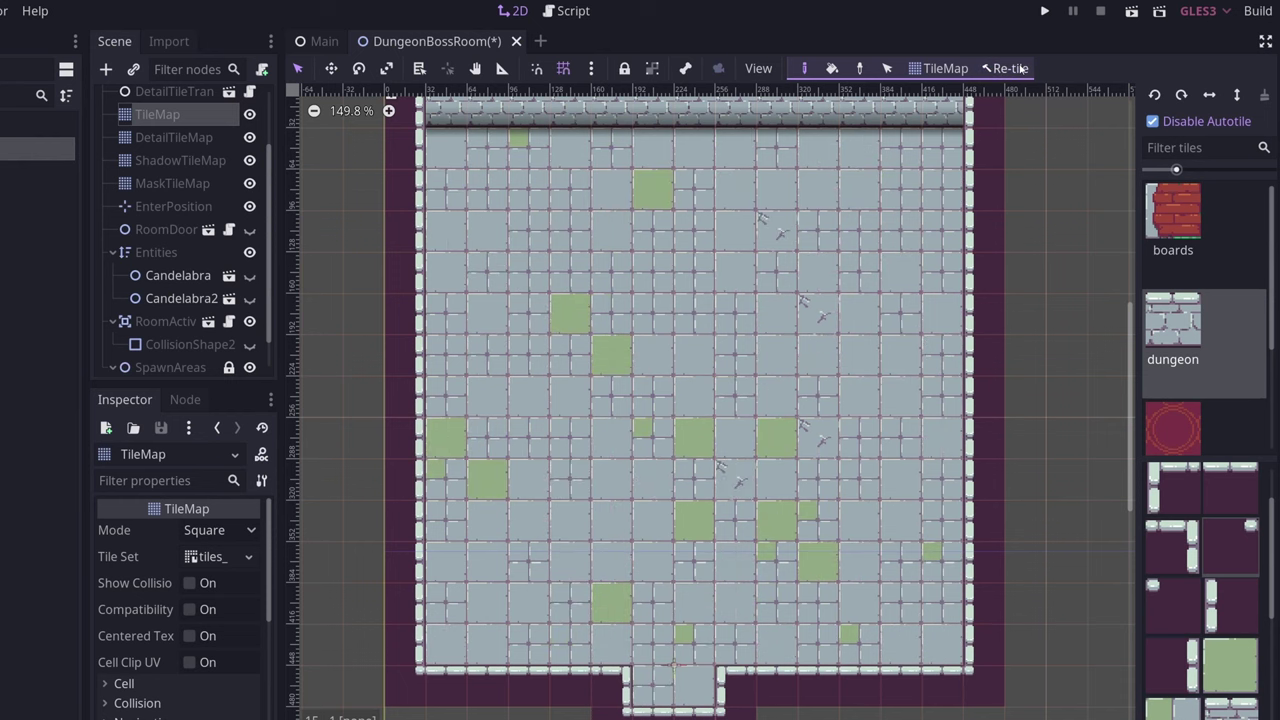
pyautogui.click(1020, 68)
pyautogui.click(1020, 68)
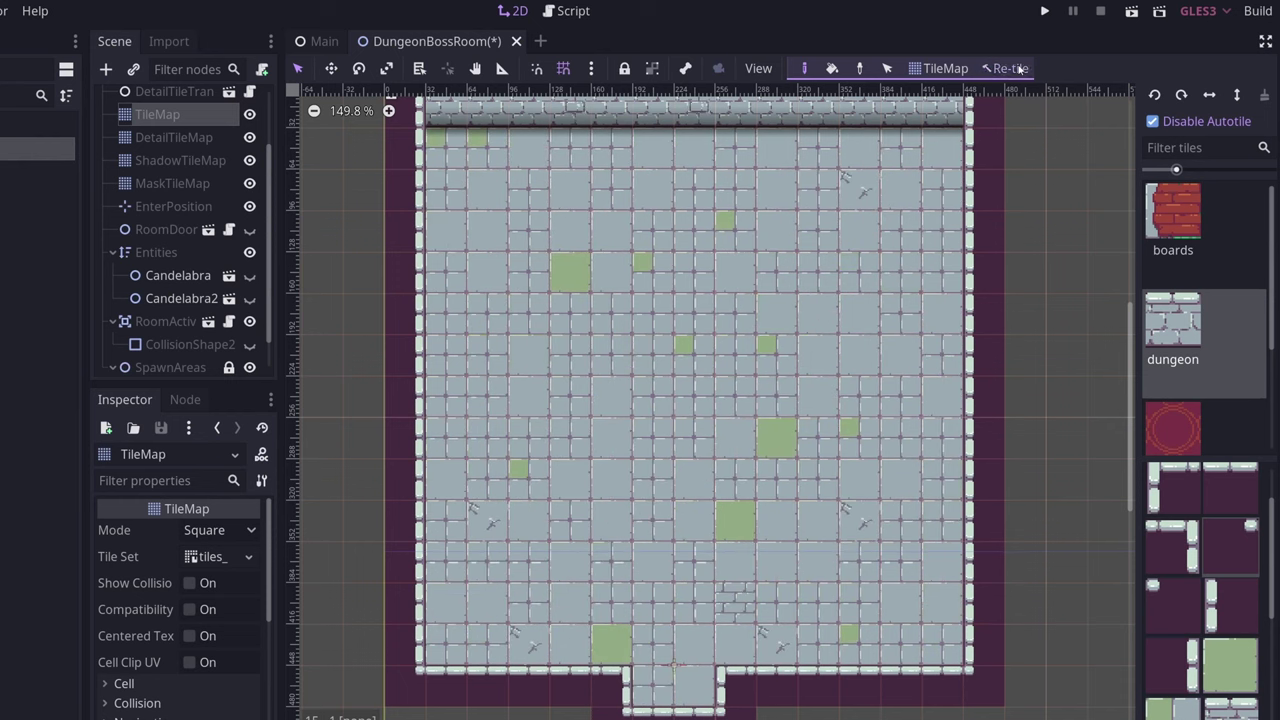
pyautogui.click(1019, 68)
pyautogui.click(1019, 68)
pyautogui.click(1019, 68)
pyautogui.click(1019, 68)
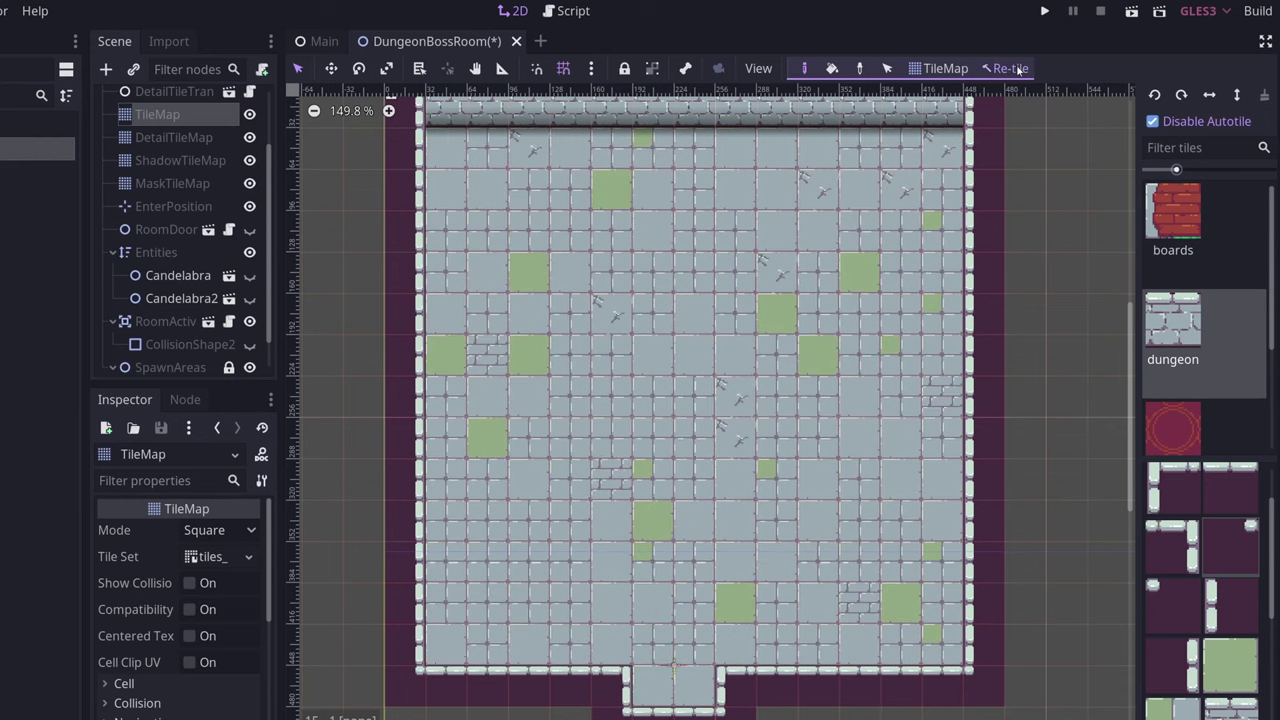
# Re-tile the dungeon floor five more times to produce further random tile arrangements
pyautogui.click(1018, 68)
pyautogui.click(1018, 68)
pyautogui.click(1016, 68)
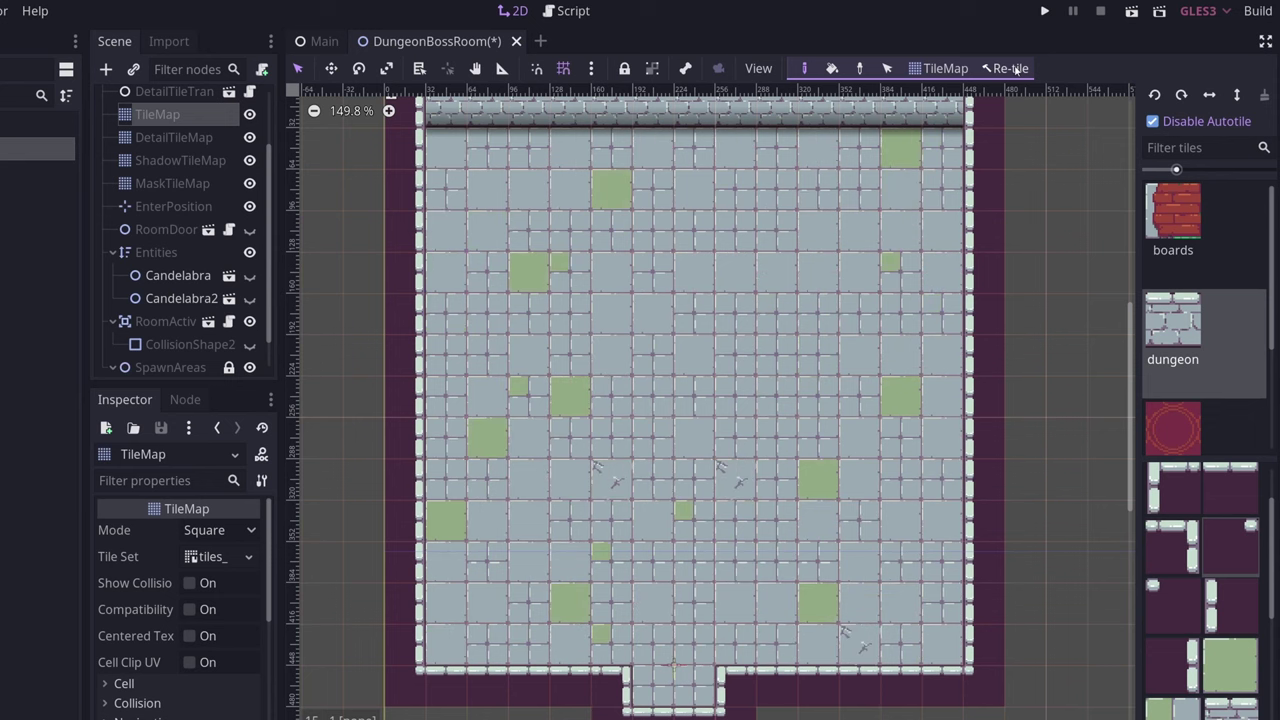
pyautogui.click(1016, 68)
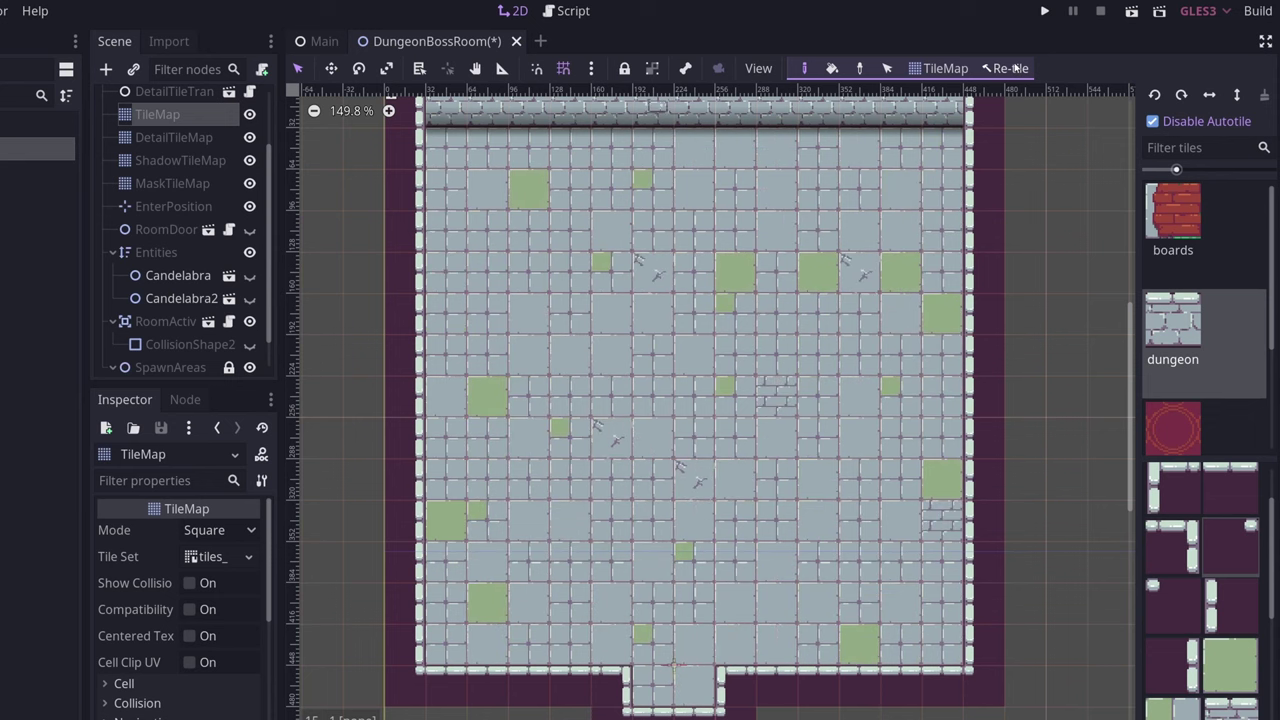
pyautogui.click(1016, 68)
# Erase the row of tiles below the room's doorway alcove and re-tile the TileMap to rebuild its lower wall
pyautogui.scroll(-2, 800, 270)
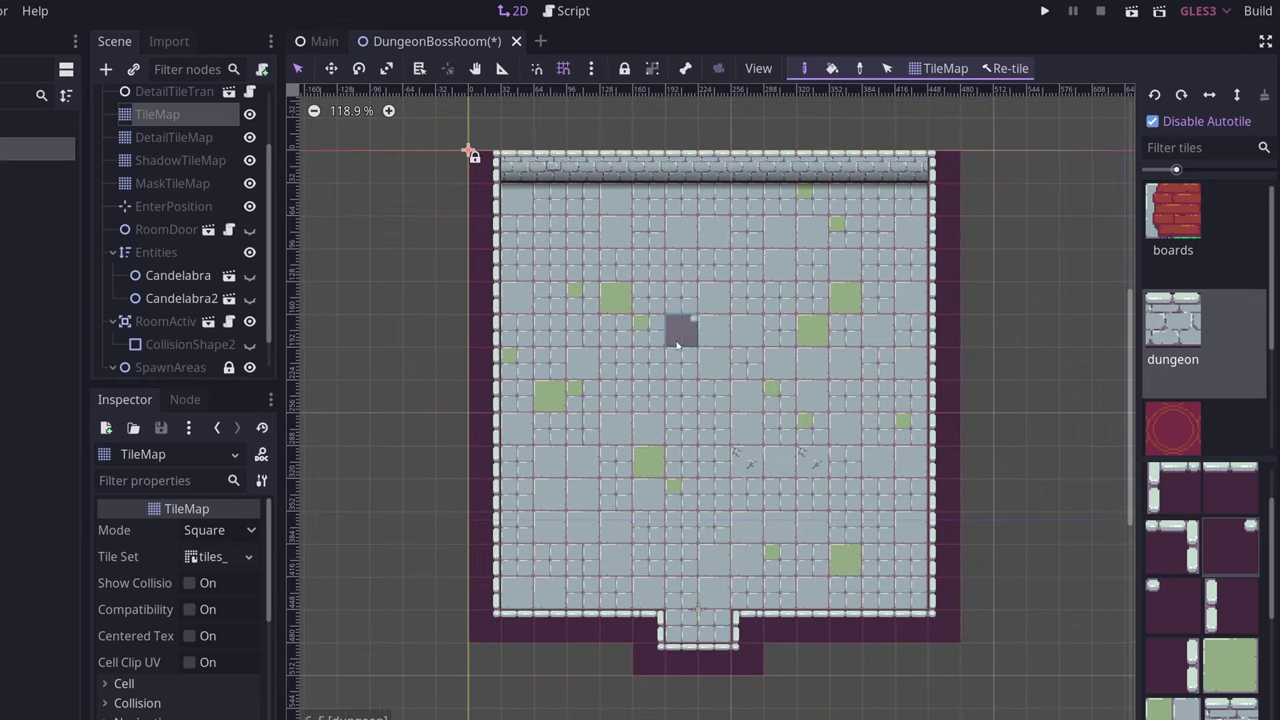
pyautogui.moveTo(750, 395); pyautogui.dragTo(744, 413, button='middle')
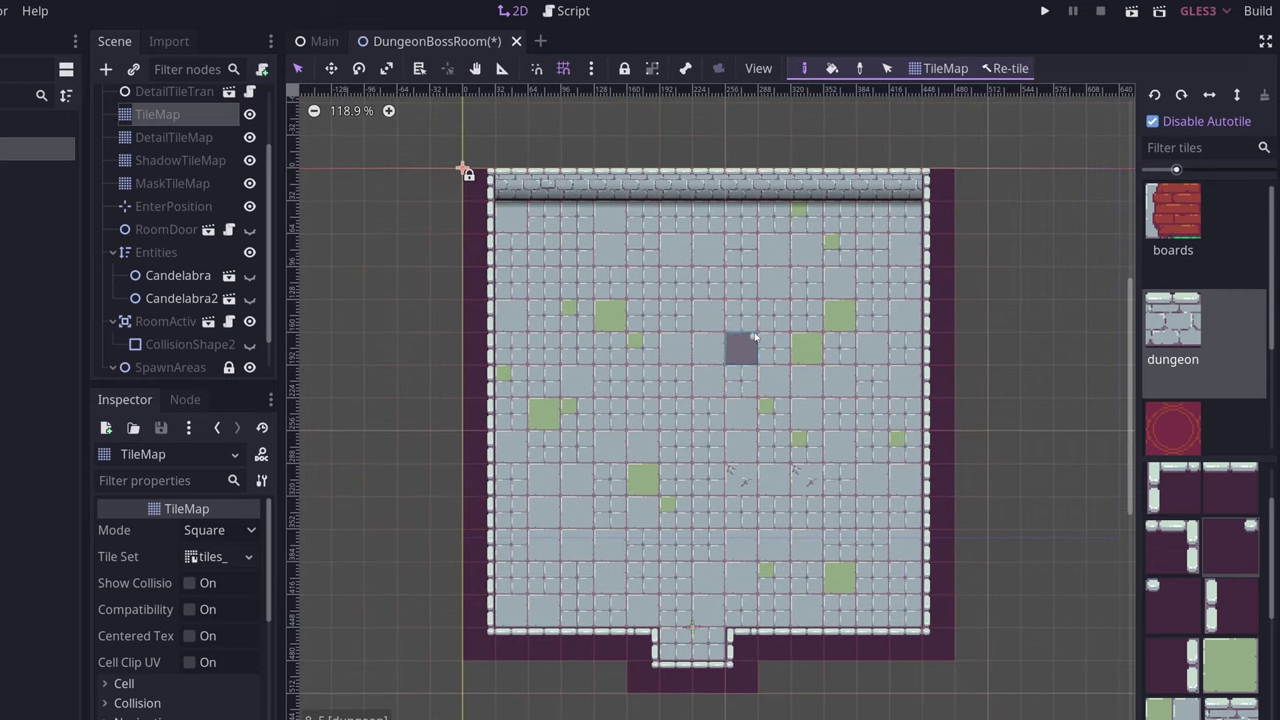
pyautogui.scroll(-1, 935, 464)
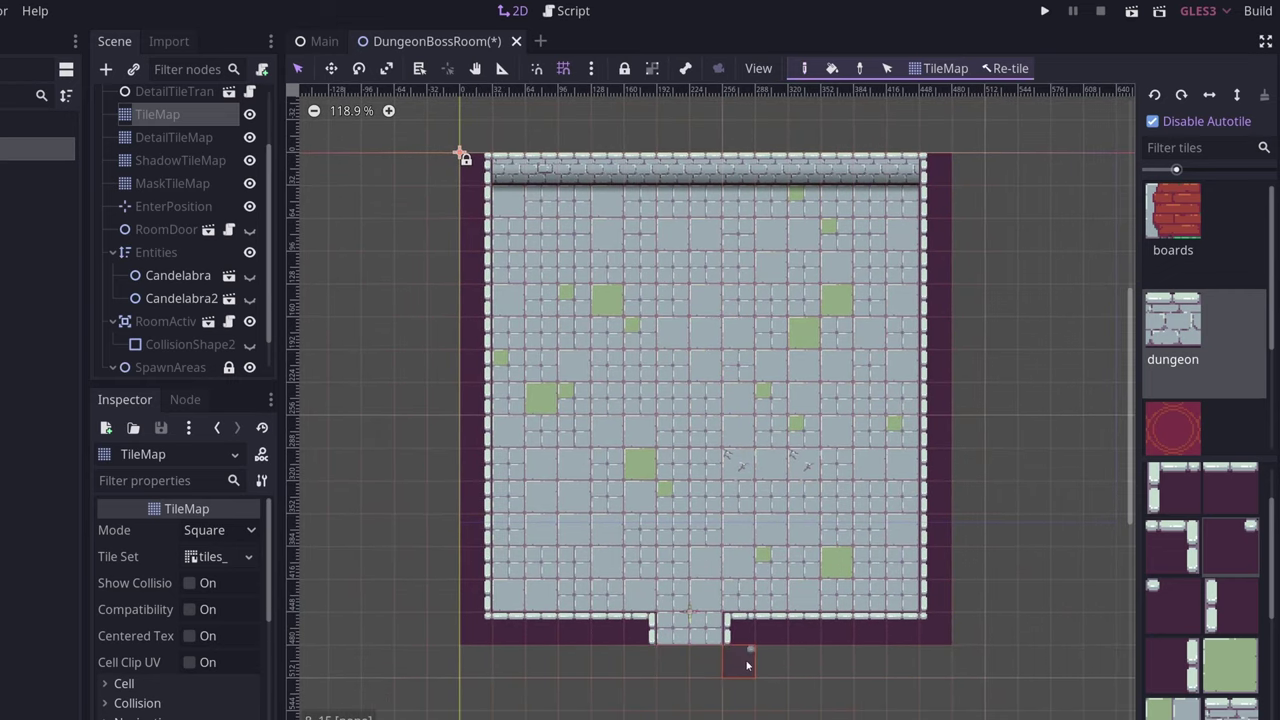
pyautogui.scroll(-3, 918, 567)
pyautogui.scroll(3, 918, 567)
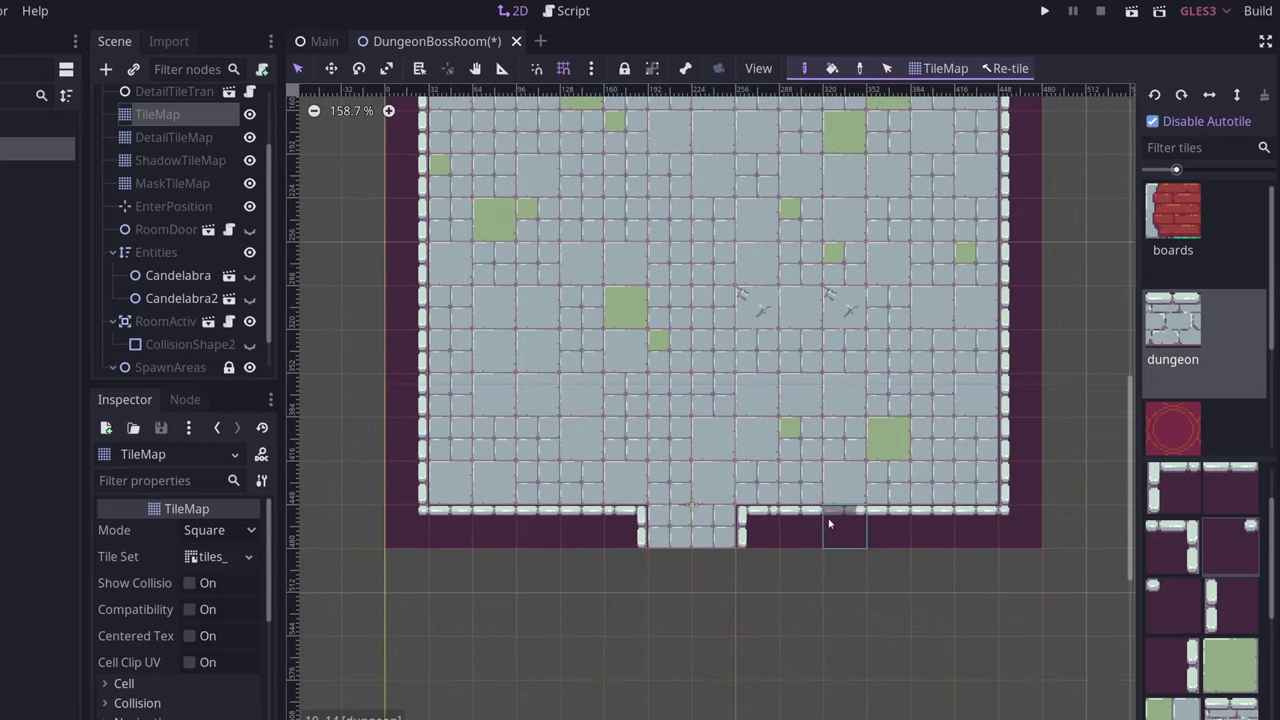
pyautogui.click(1008, 68)
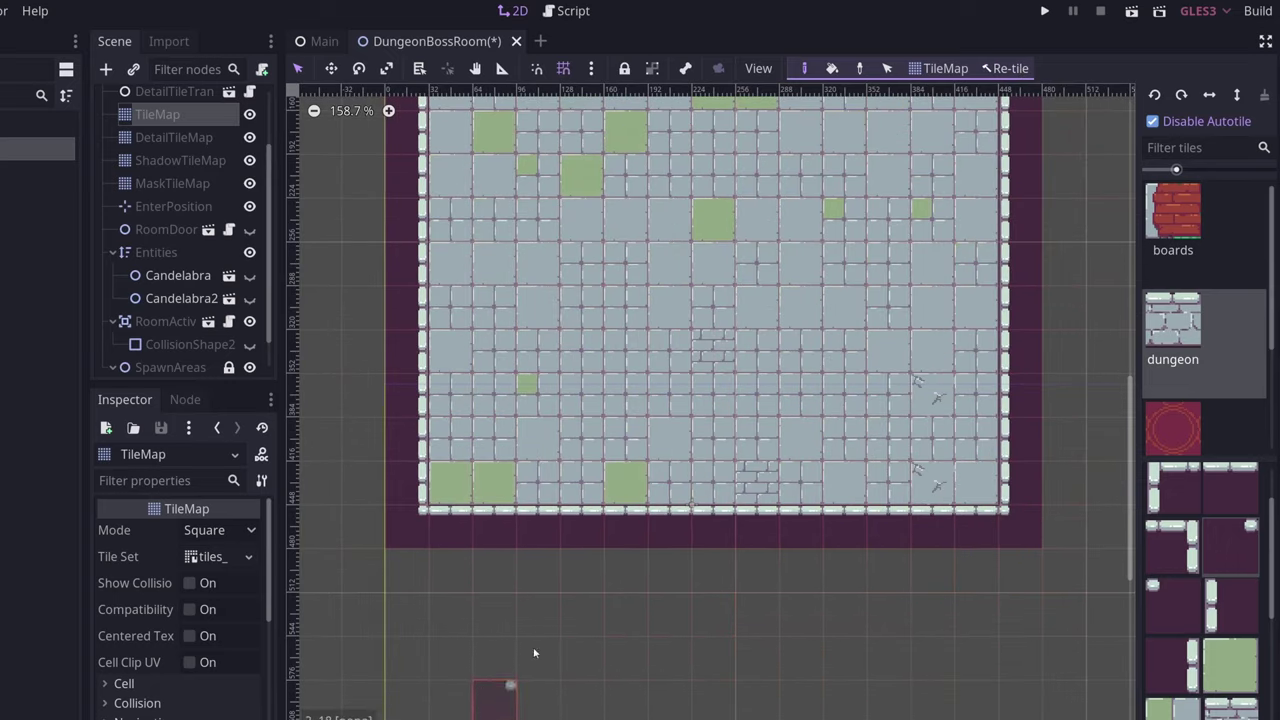
# Switch to the addons repository on GitHub, review the README's addon descriptions and open the Node Library example project
pyautogui.scroll(-4, 886, 391)
pyautogui.scroll(2, 838, 449)
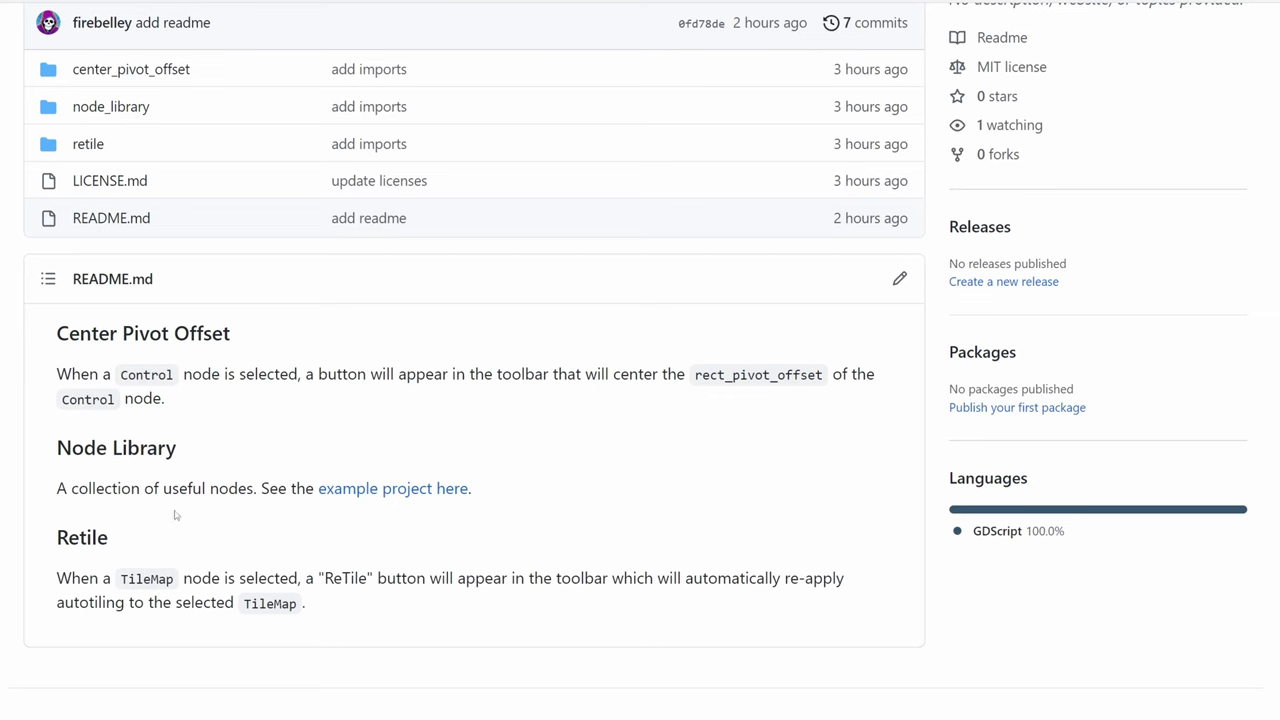
pyautogui.scroll(1, 190, 495)
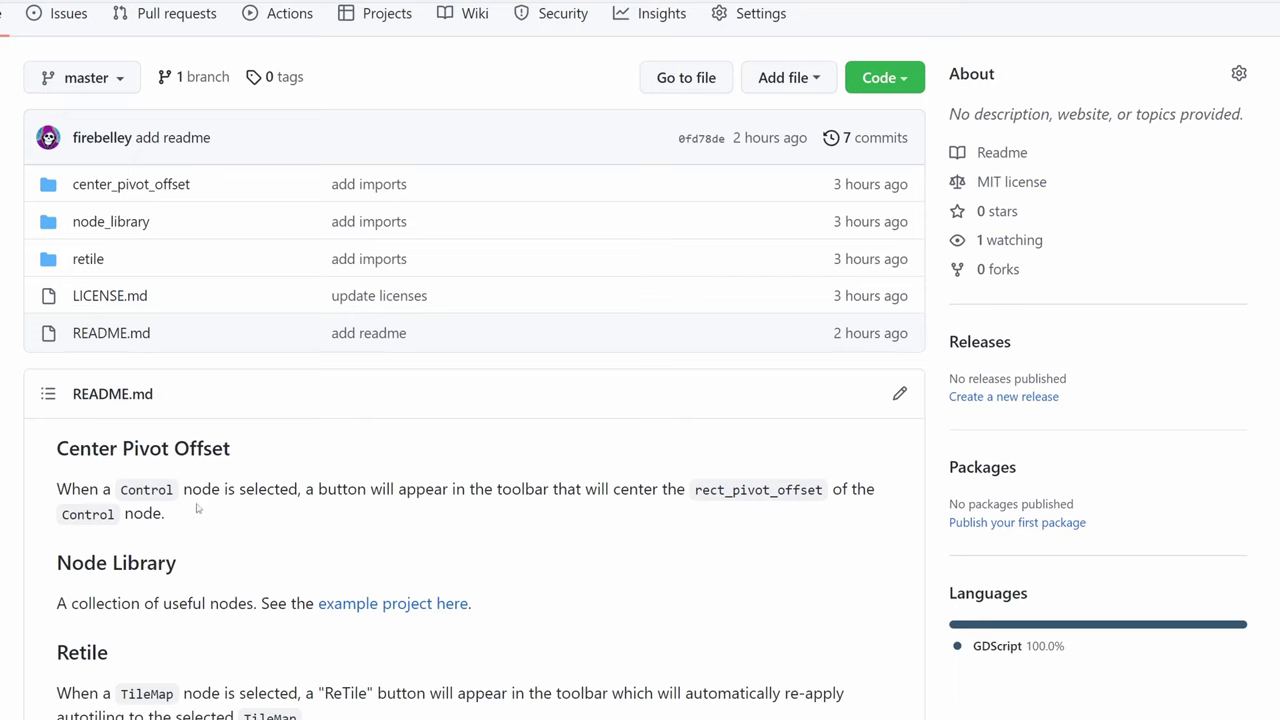
pyautogui.scroll(-2, 208, 548)
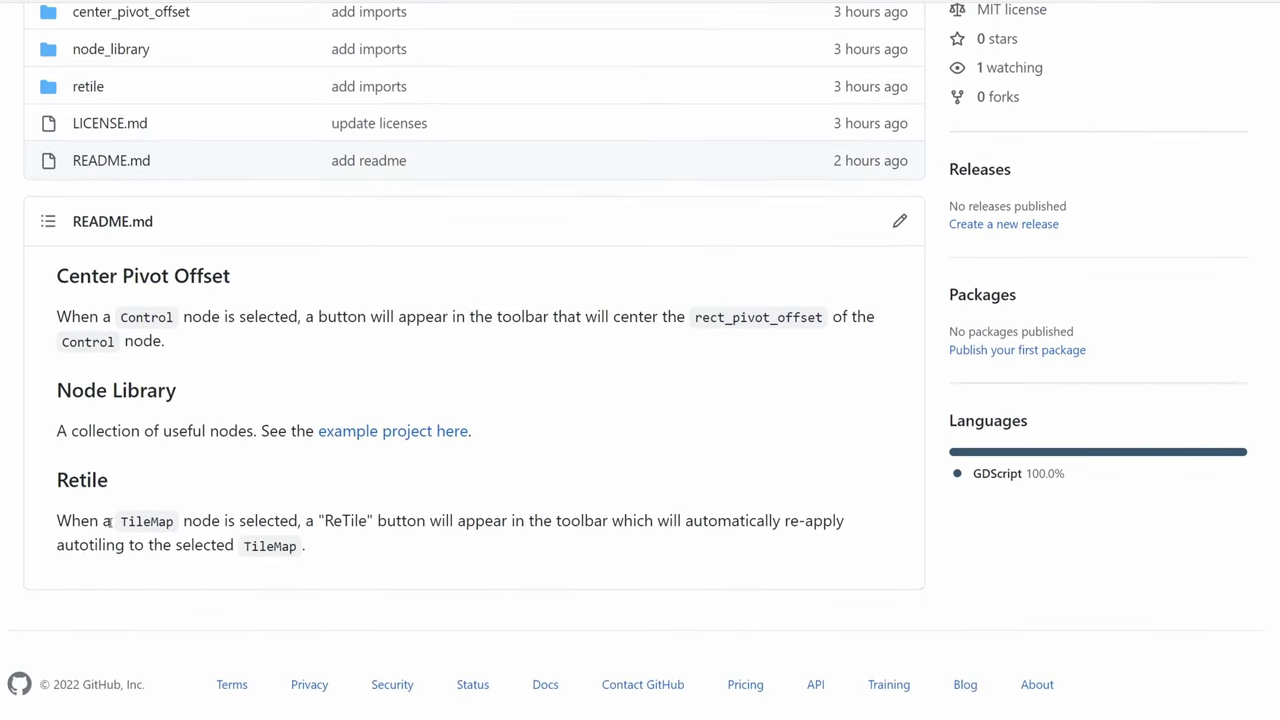
pyautogui.moveTo(205, 392); pyautogui.dragTo(57, 390)
pyautogui.click(145, 414)
pyautogui.click(385, 432)
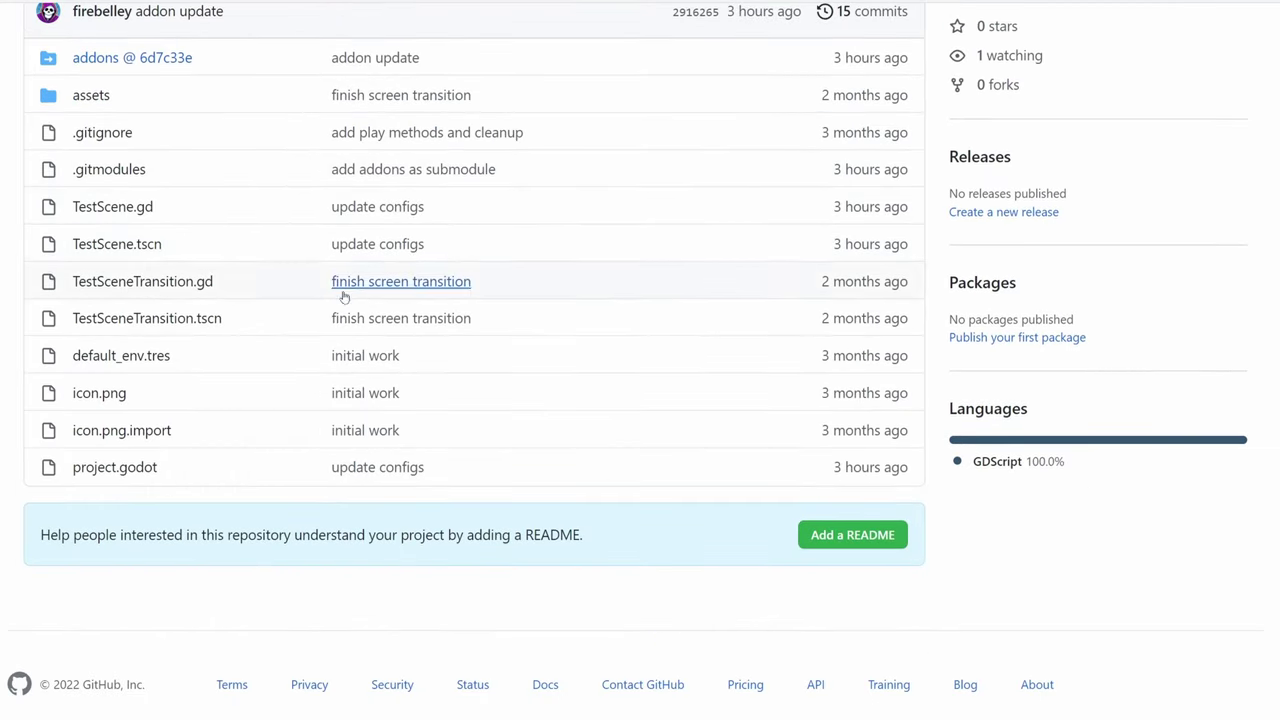
# Look over the godot-addons-examples repository's files and switch to the example project in the Godot editor
pyautogui.scroll(-3, 434, 434)
pyautogui.scroll(2, 436, 435)
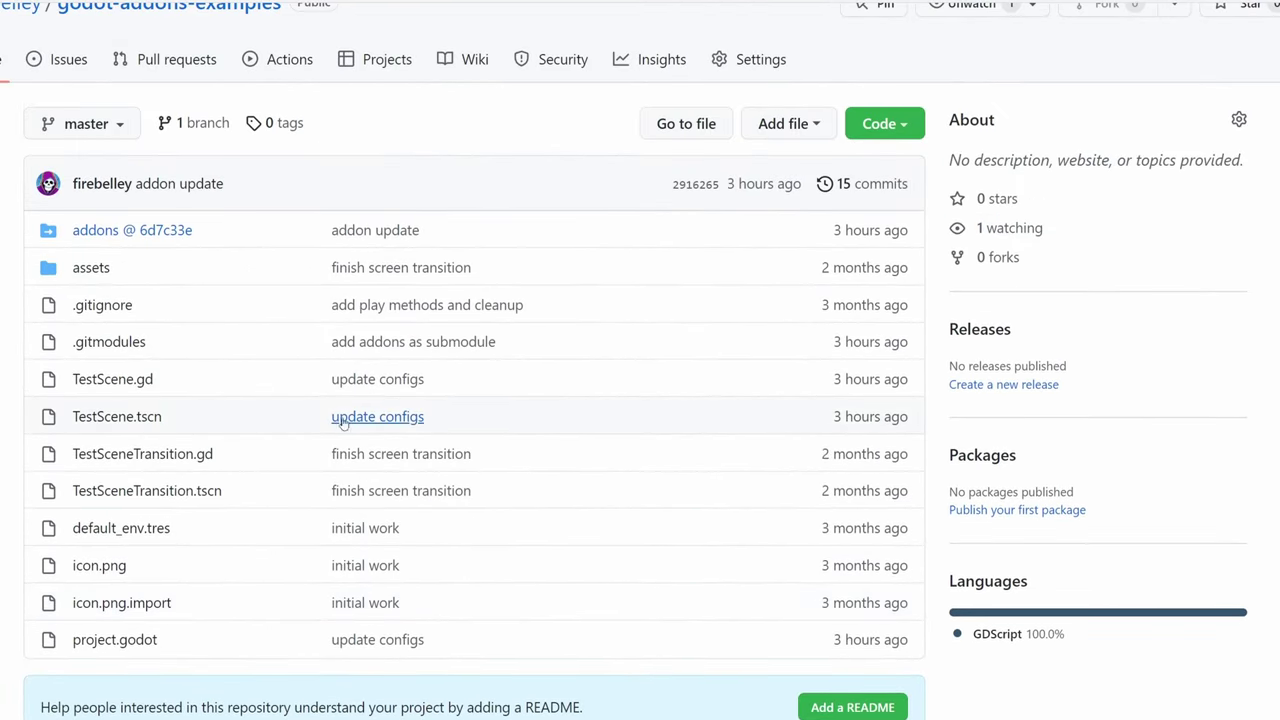
pyautogui.moveTo(22, 712)
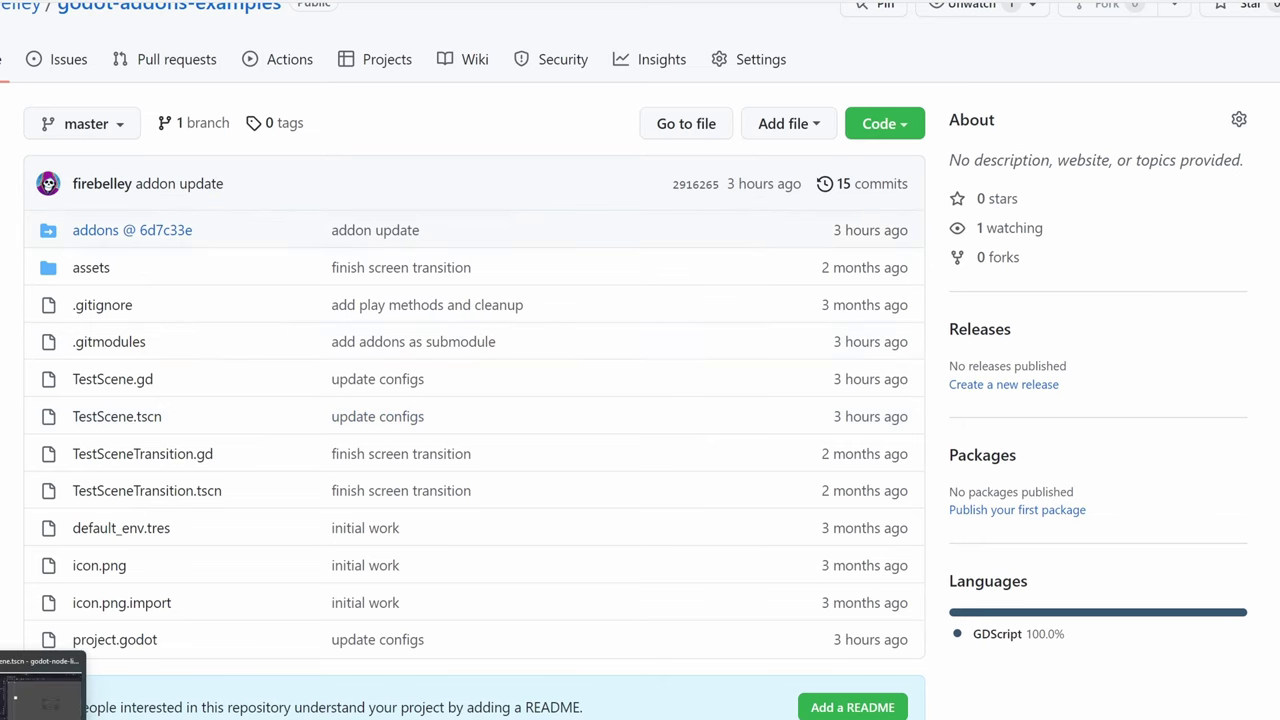
pyautogui.click(40, 688)
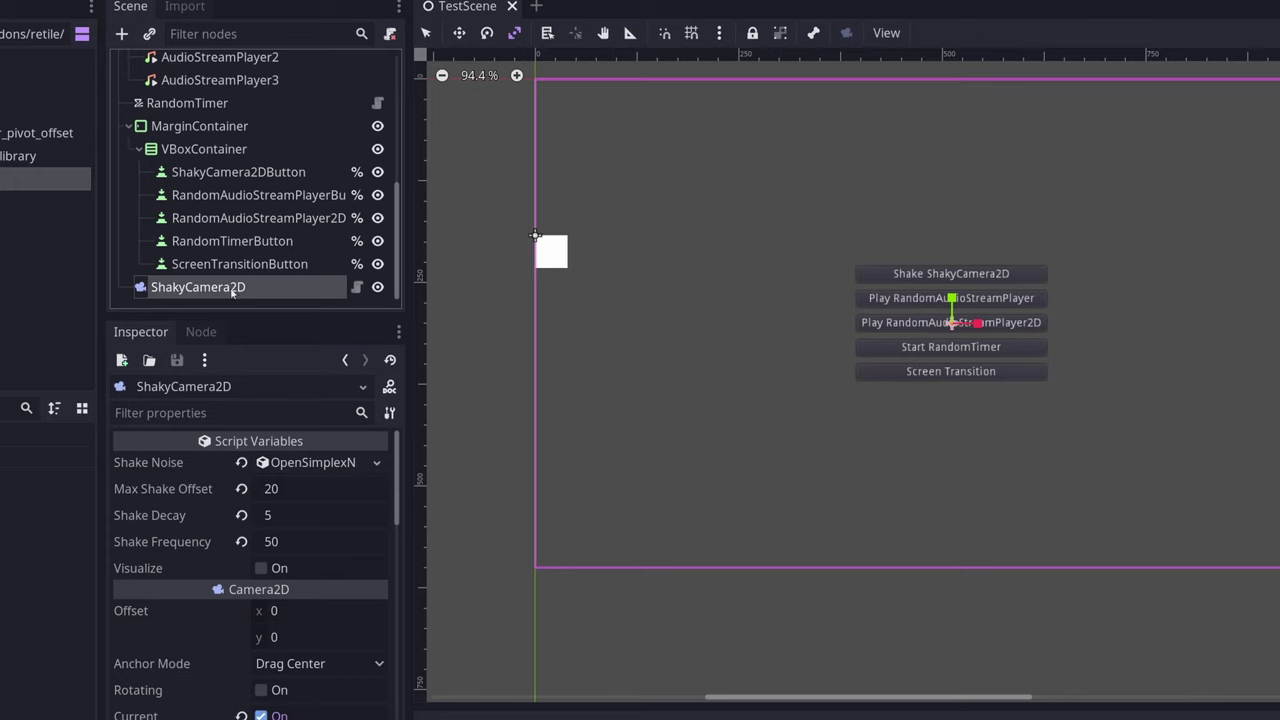
# Inspect the Shake Noise resource settings of the ShakyCamera2D node in TestScene
pyautogui.scroll(-3, 798, 403)
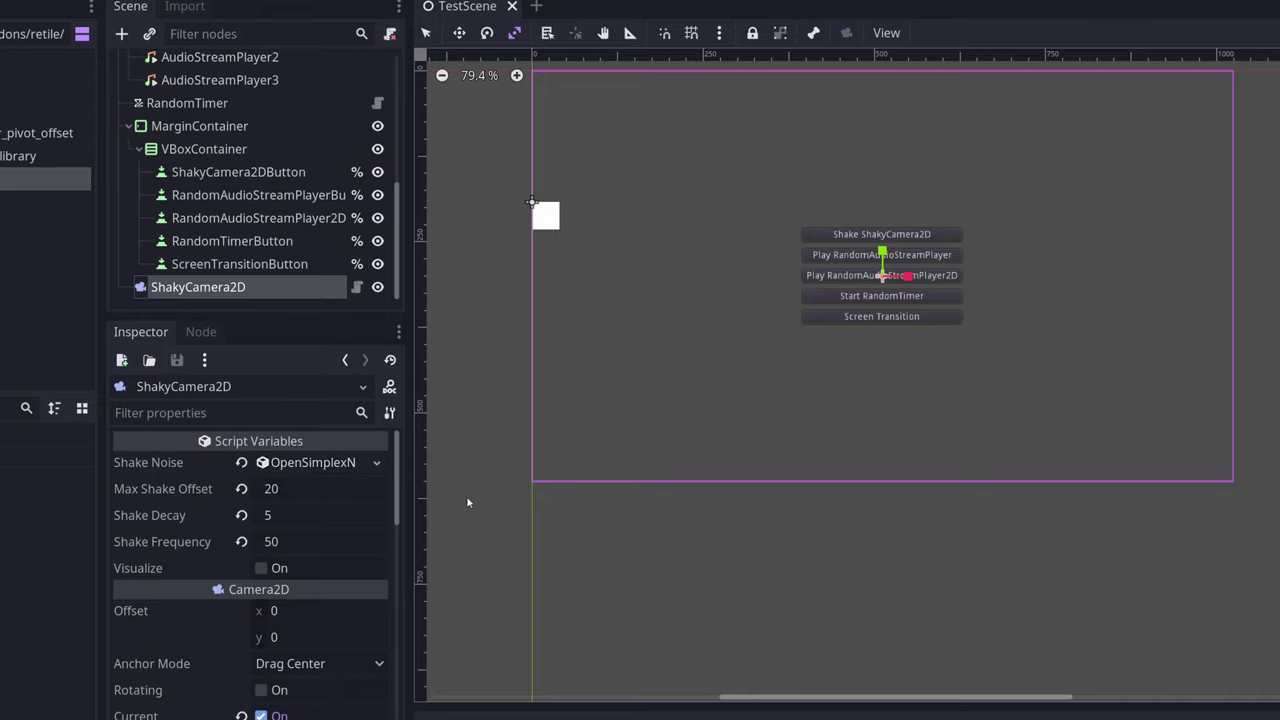
pyautogui.click(335, 465)
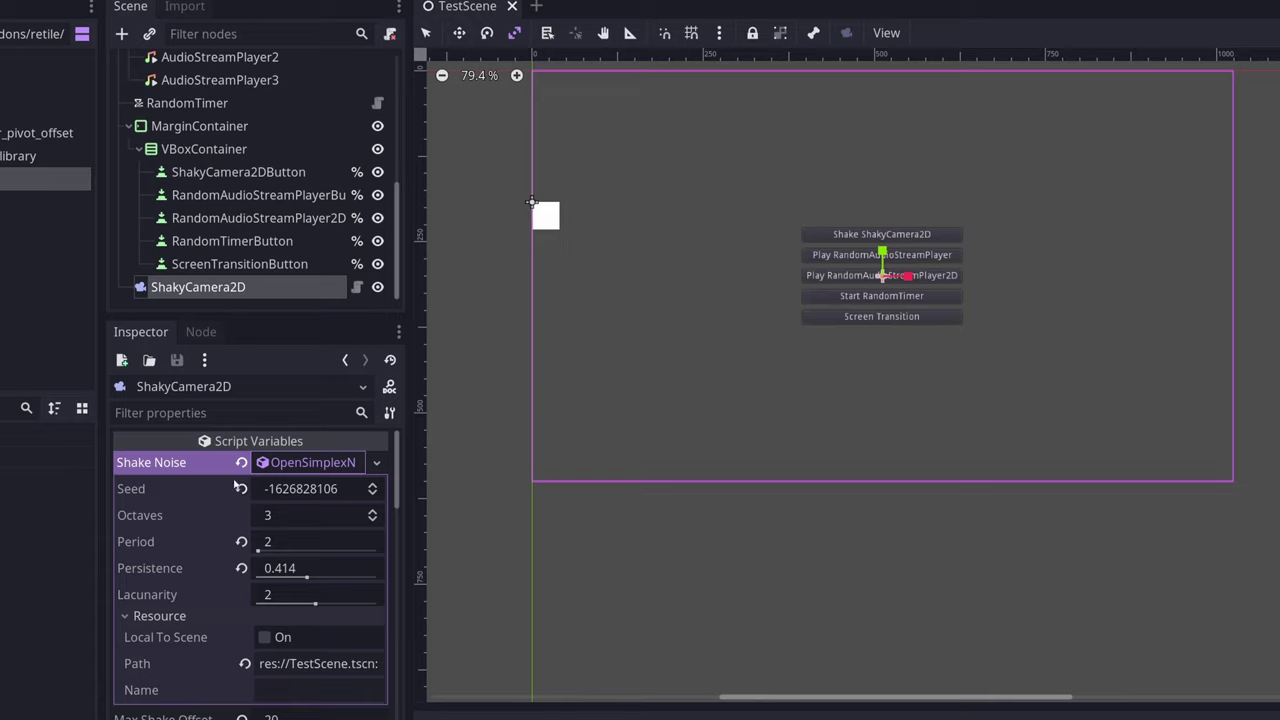
pyautogui.click(316, 464)
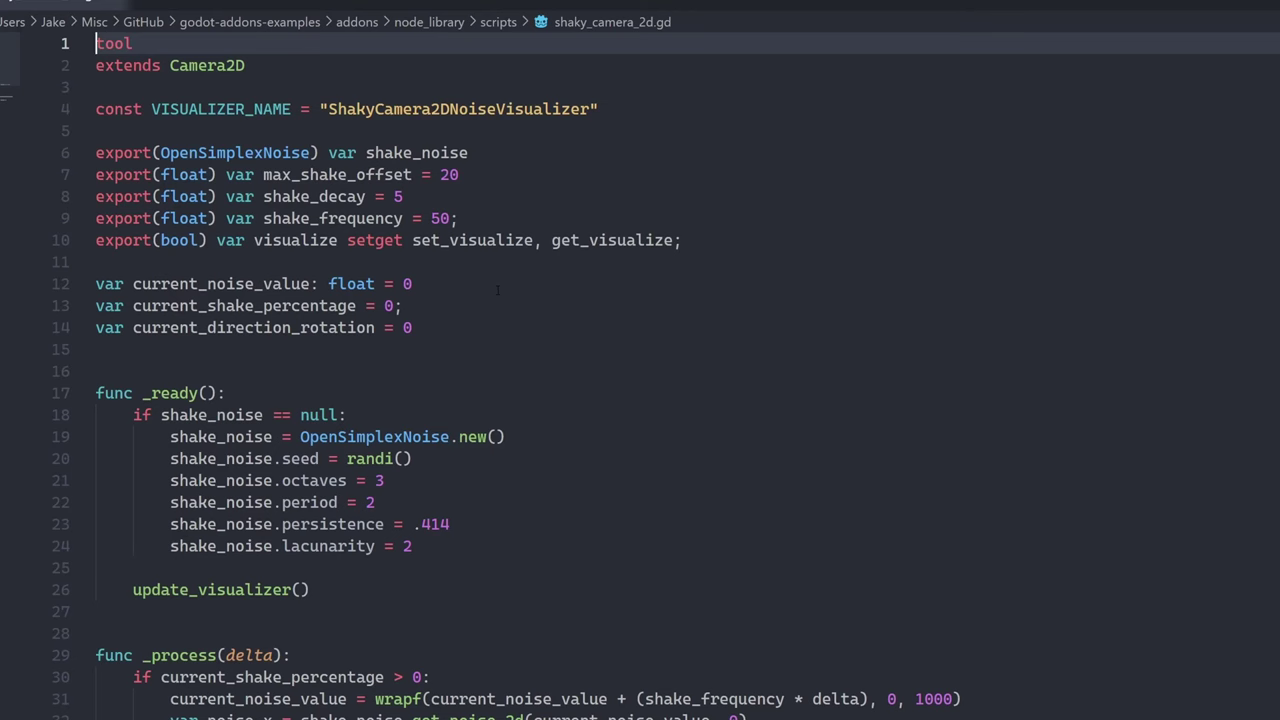
# Read through shaky_camera_2d.gd and examine the shake function with its percent parameter
pyautogui.scroll(-7, 497, 290)
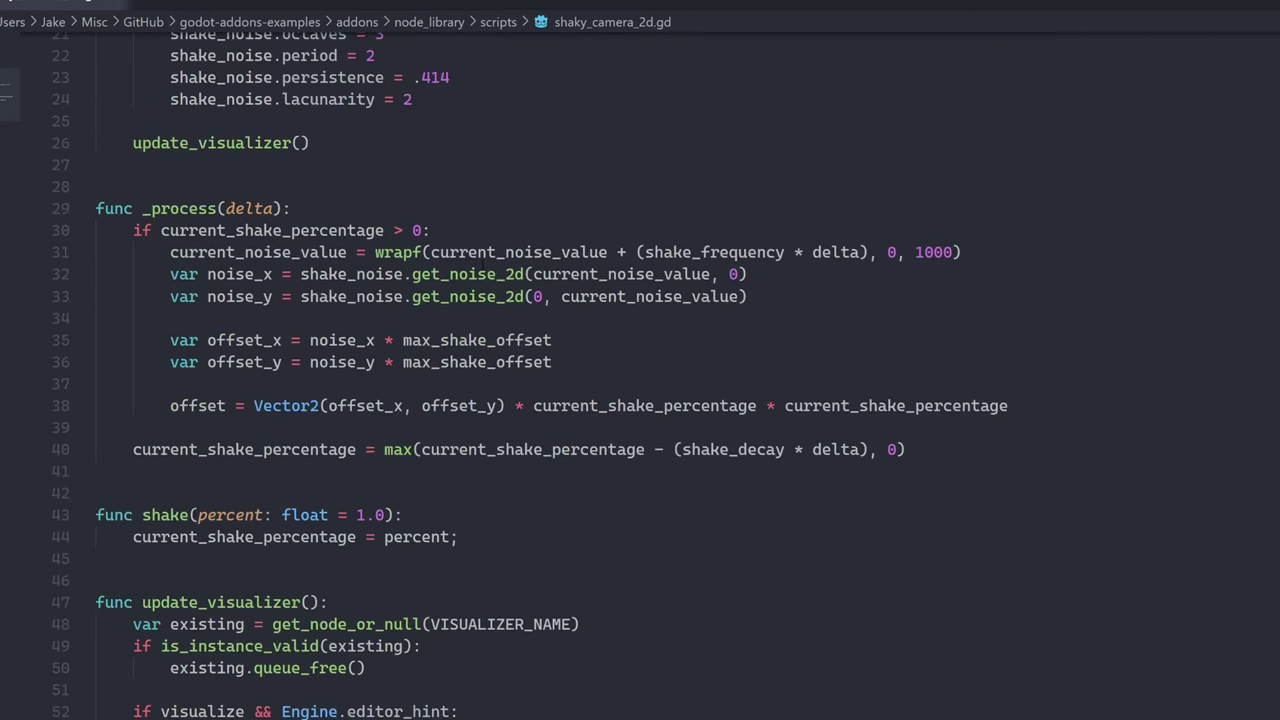
pyautogui.scroll(-8, 485, 258)
pyautogui.scroll(7, 485, 258)
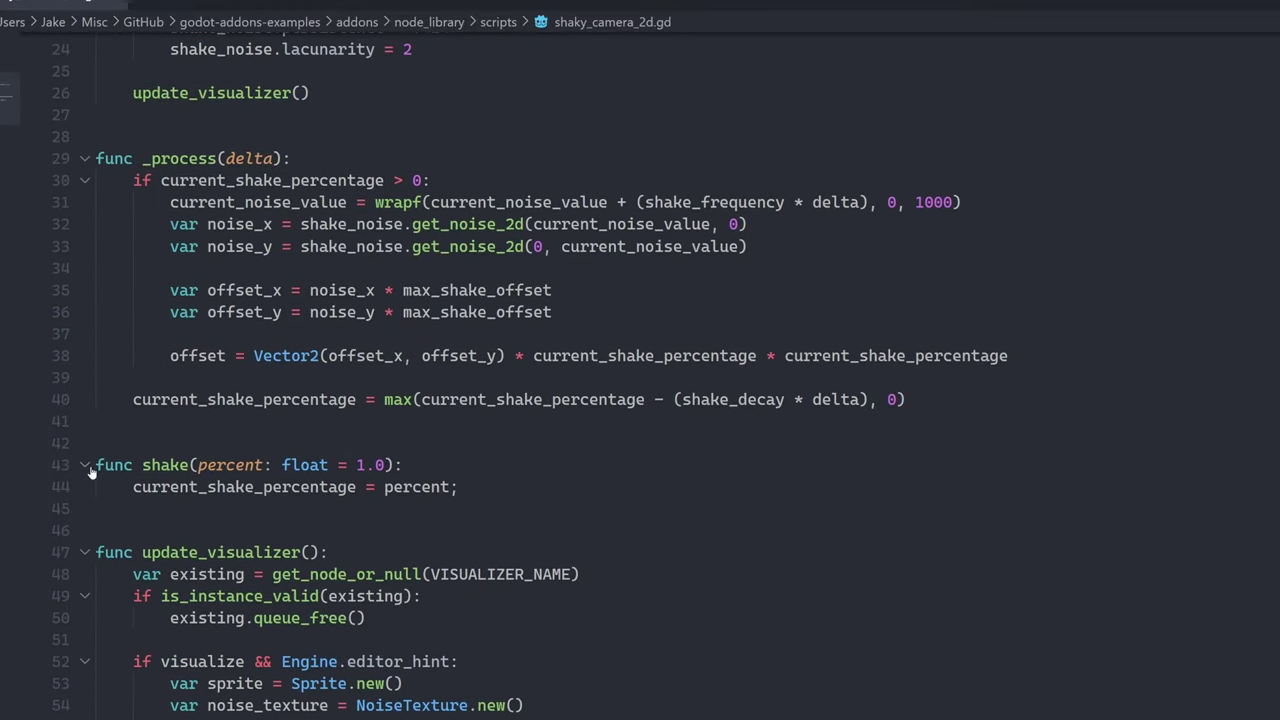
pyautogui.click(426, 465)
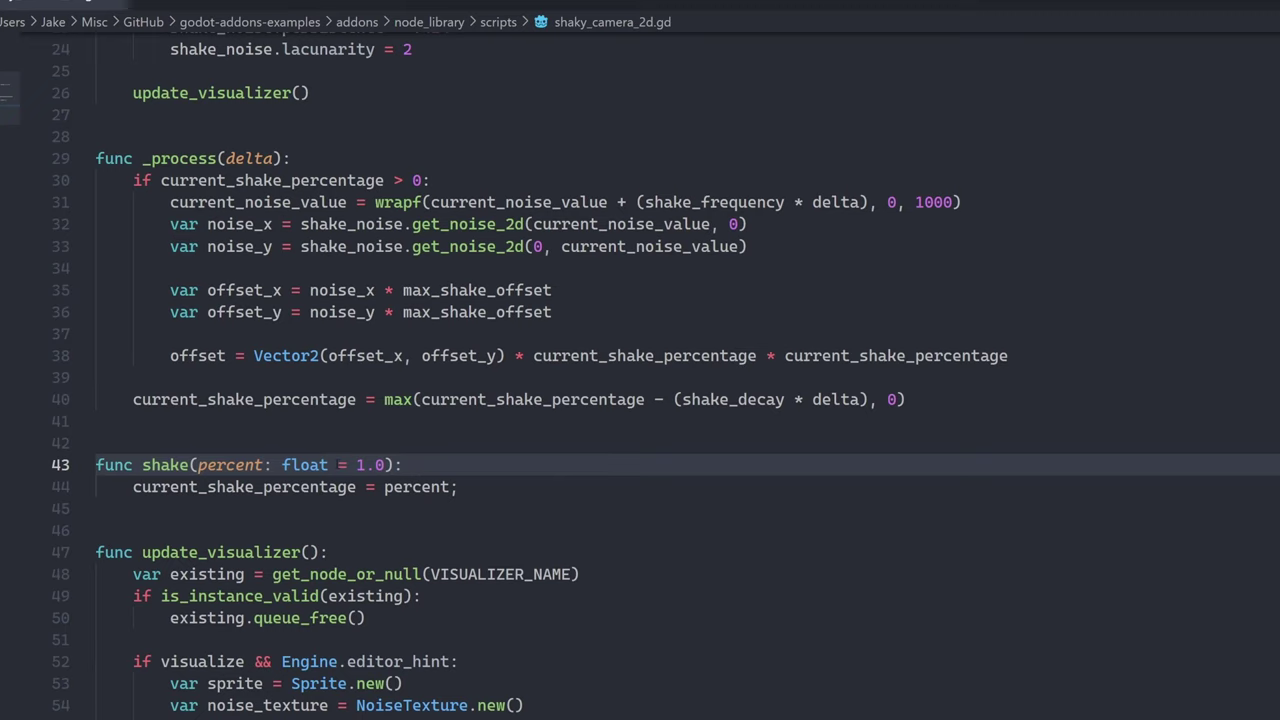
pyautogui.click(386, 465)
# Return to Godot, run the example project and trigger the ShakyCamera2D shake
pyautogui.hotkey('alt', 'Tab')
pyautogui.press('F5')
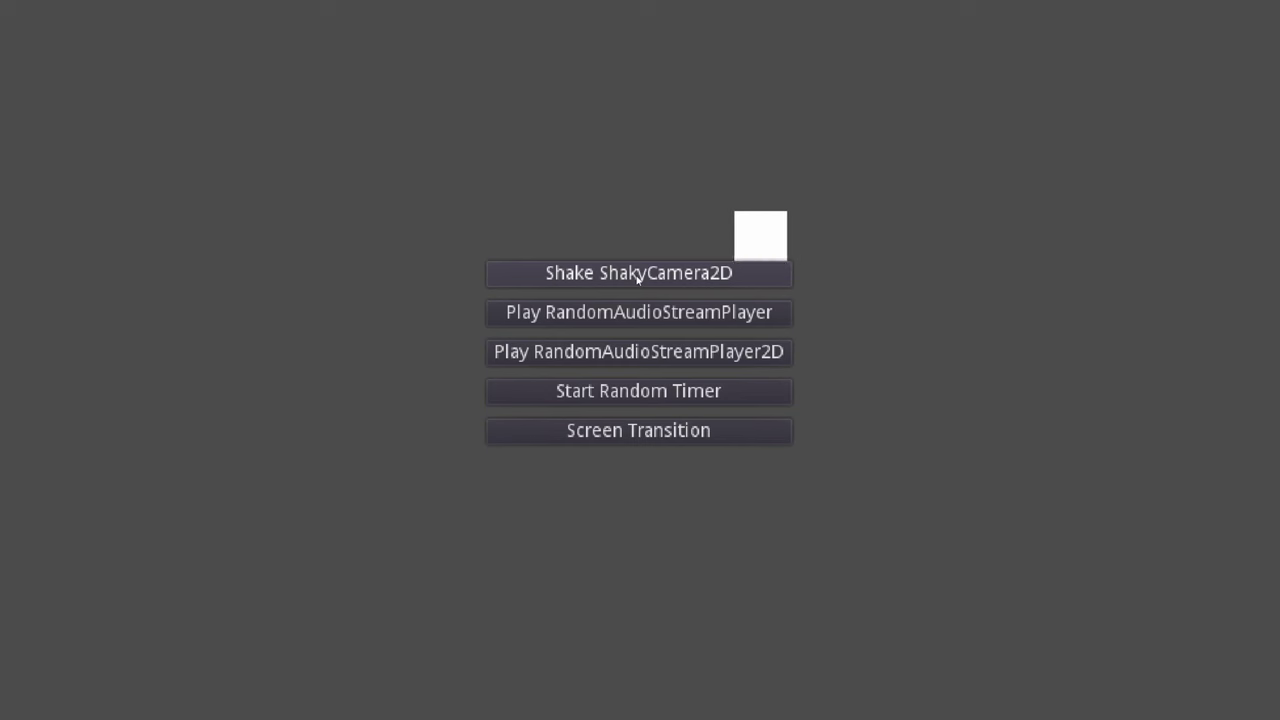
pyautogui.click(572, 275)
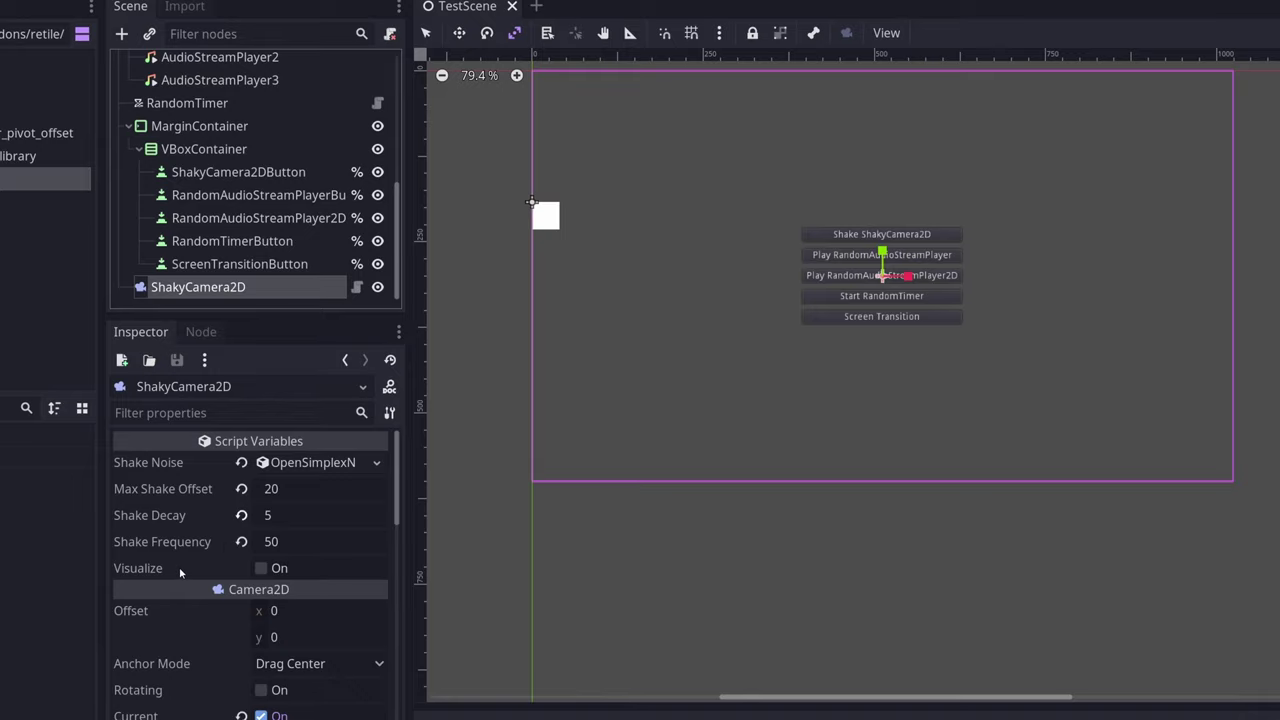
# Enable Visualize on the ShakyCamera2D node and examine its noise texture up close in the viewport
pyautogui.click(265, 570)
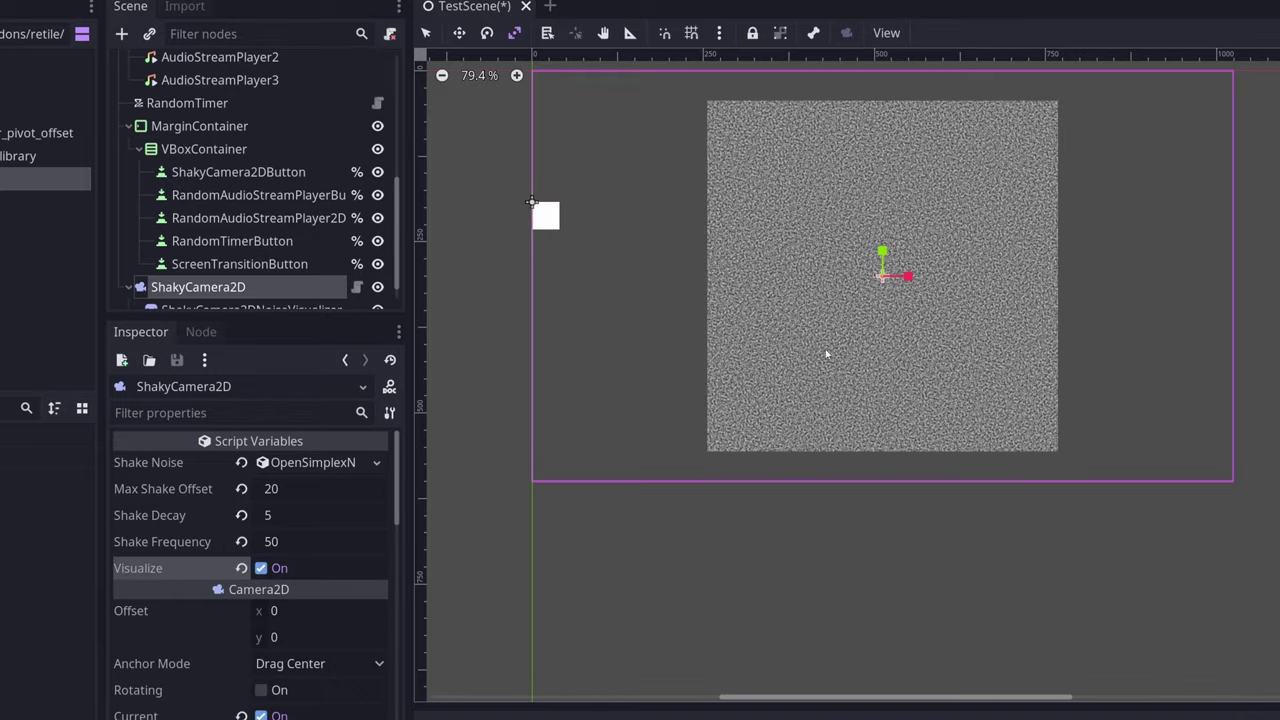
pyautogui.scroll(5, 826, 354)
pyautogui.scroll(-2, 875, 340)
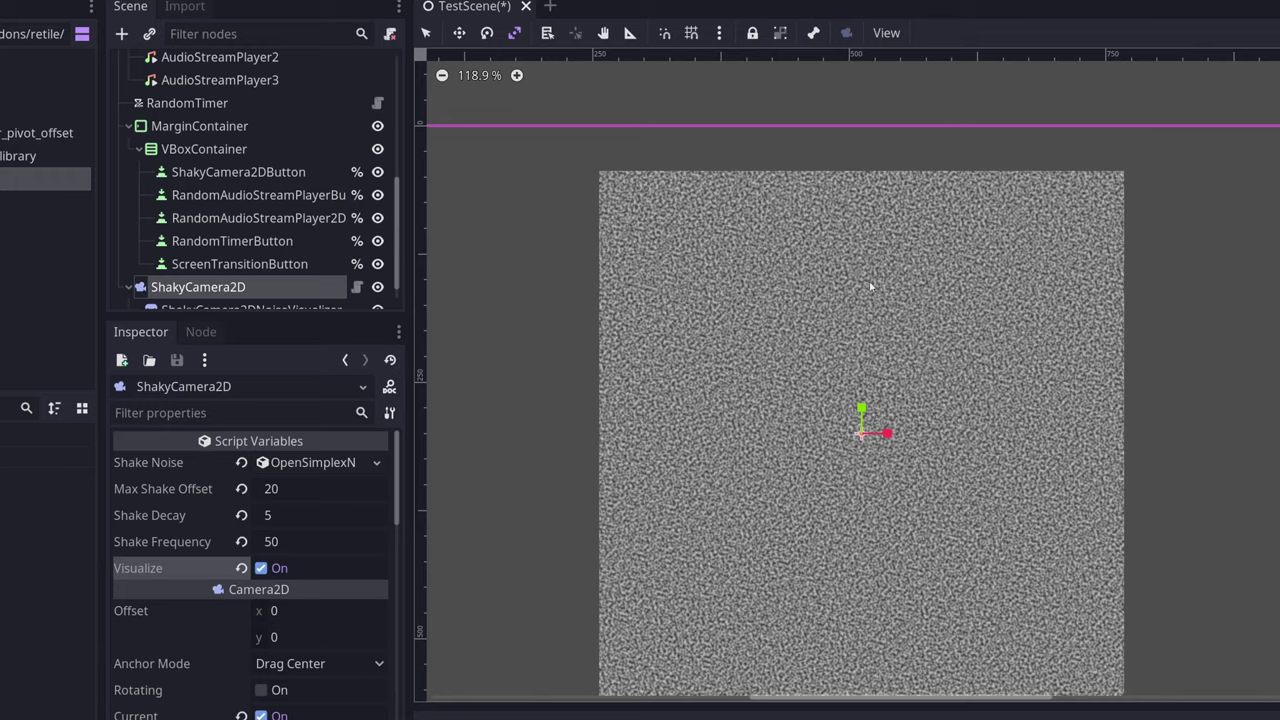
pyautogui.scroll(1, 811, 295)
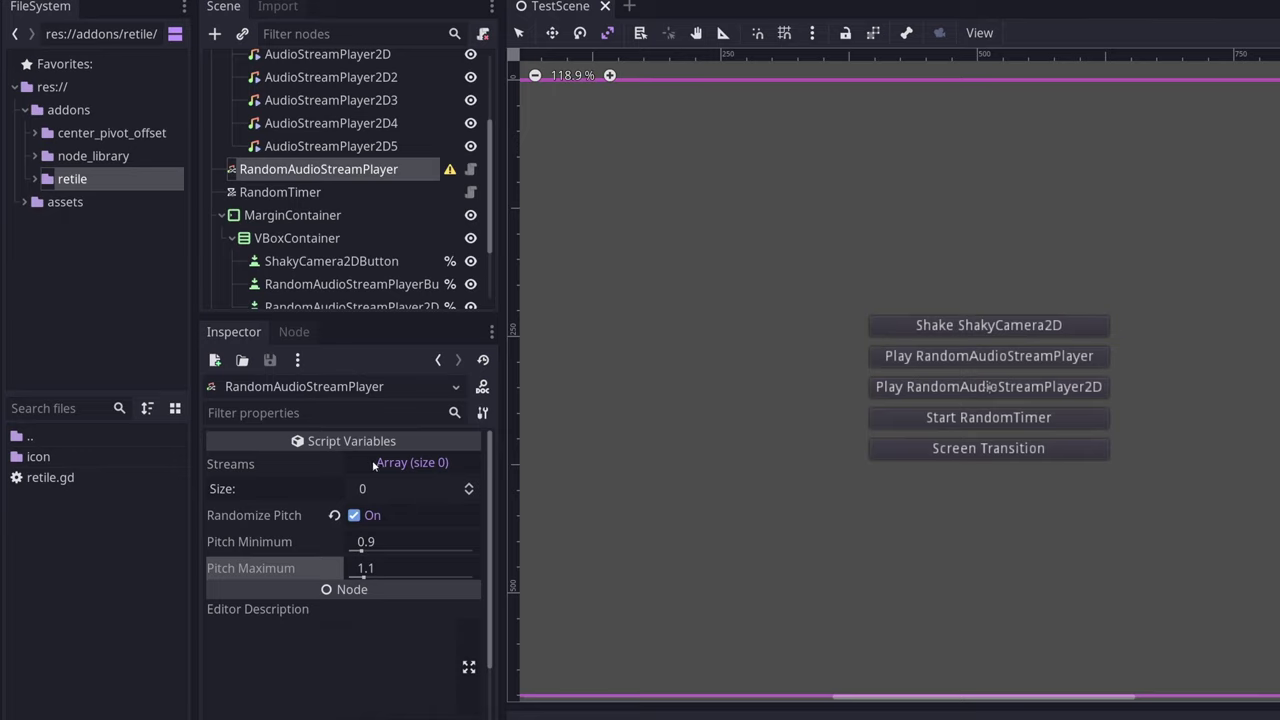
# Assign retro_robot_driod_beeps_01, 02 and 03 from assets/audio to the RandomAudioStreamPlayer's Streams array
pyautogui.doubleClick(20, 201)
pyautogui.click(62, 231)
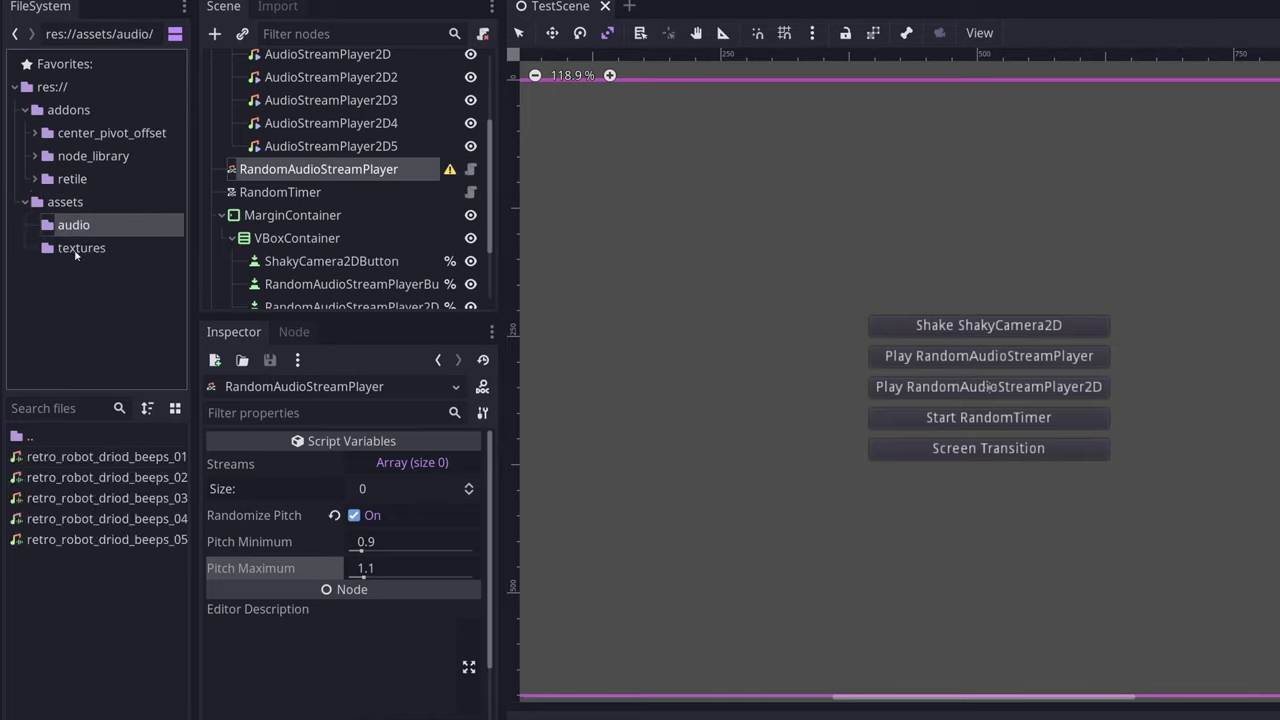
pyautogui.click(128, 458)
pyautogui.keyDown('shift'); pyautogui.click(128, 497); pyautogui.keyUp('shift')
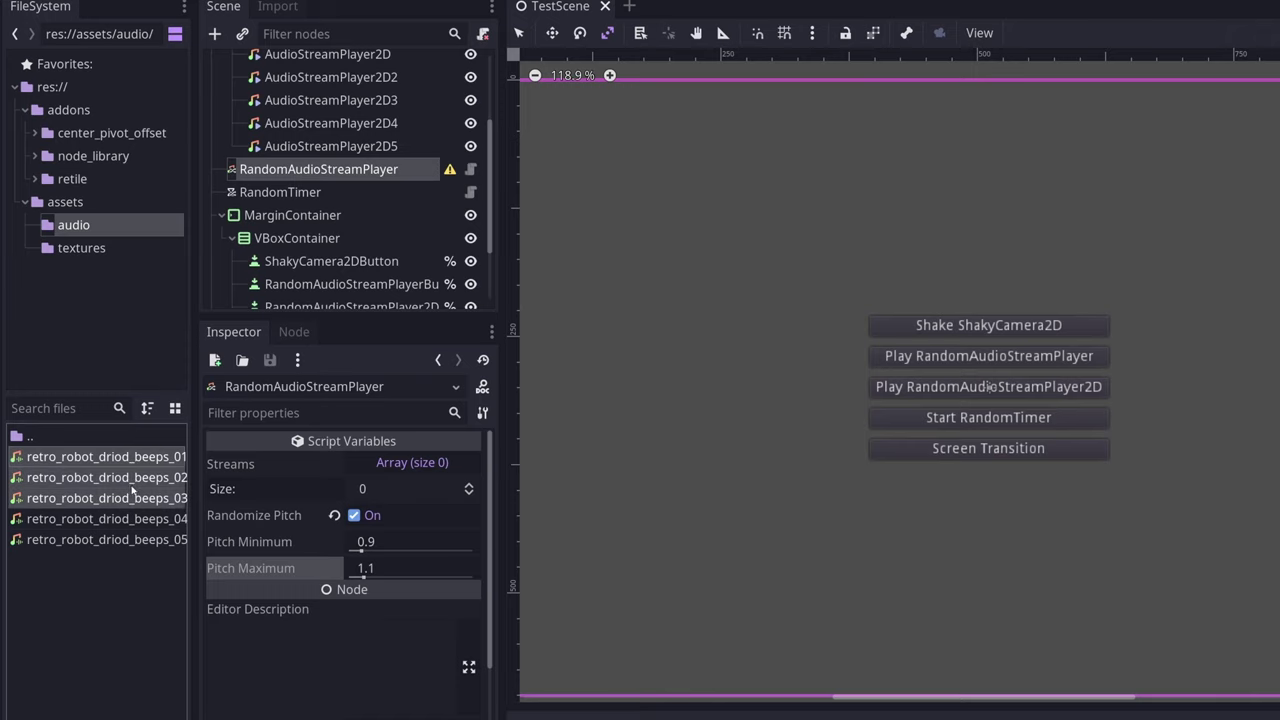
pyautogui.moveTo(92, 463); pyautogui.dragTo(434, 470)
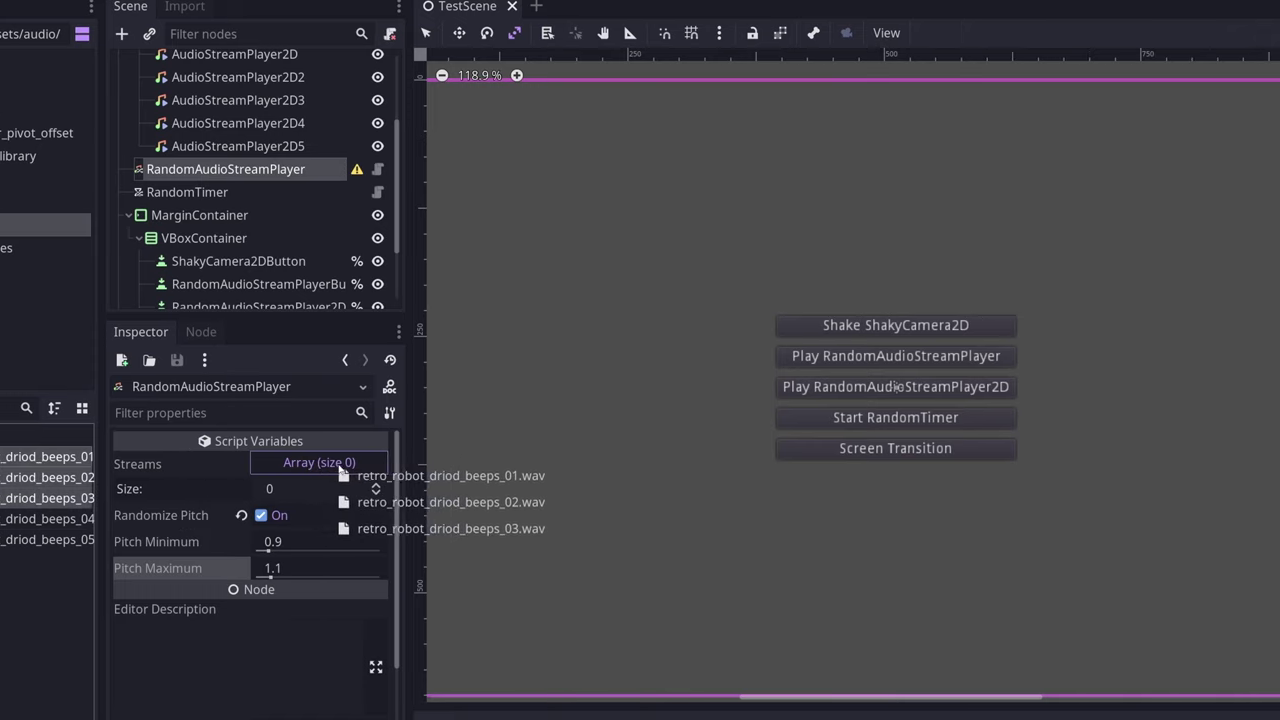
pyautogui.moveTo(340, 470); pyautogui.dragTo(336, 466)
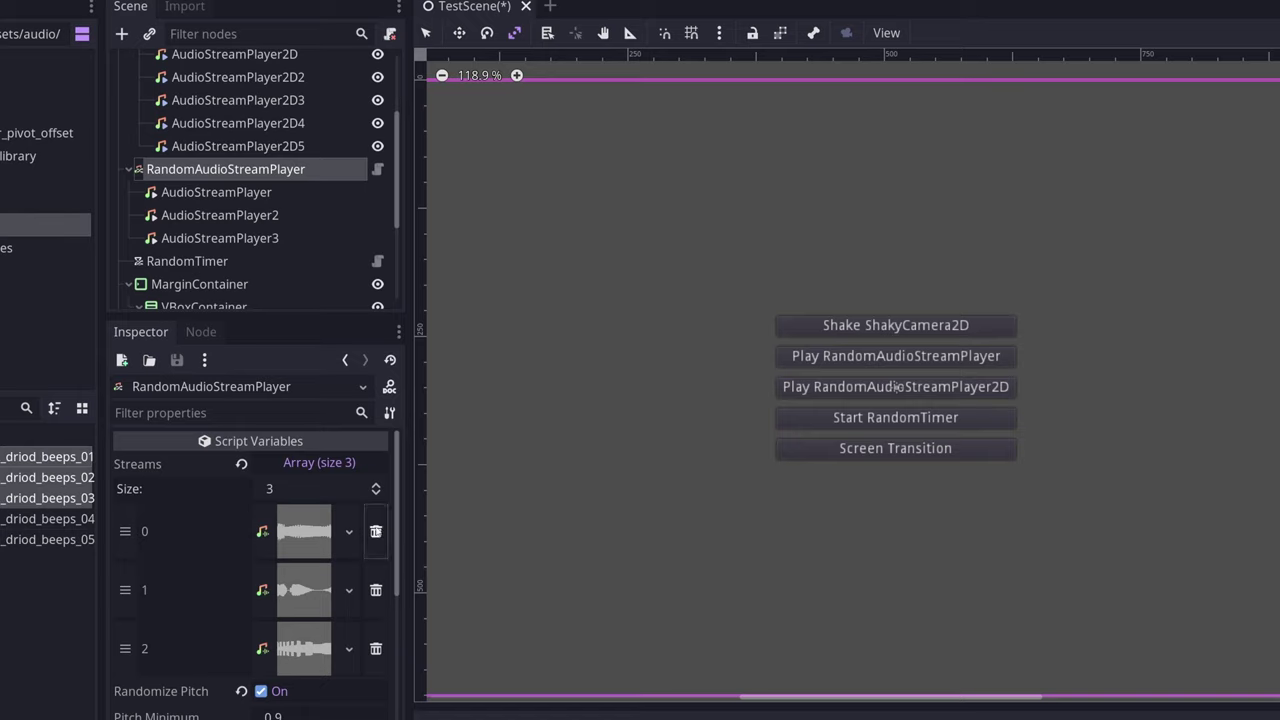
# Remove all three streams from the RandomAudioStreamPlayer and add the same three beep files again
pyautogui.click(376, 531)
pyautogui.click(376, 531)
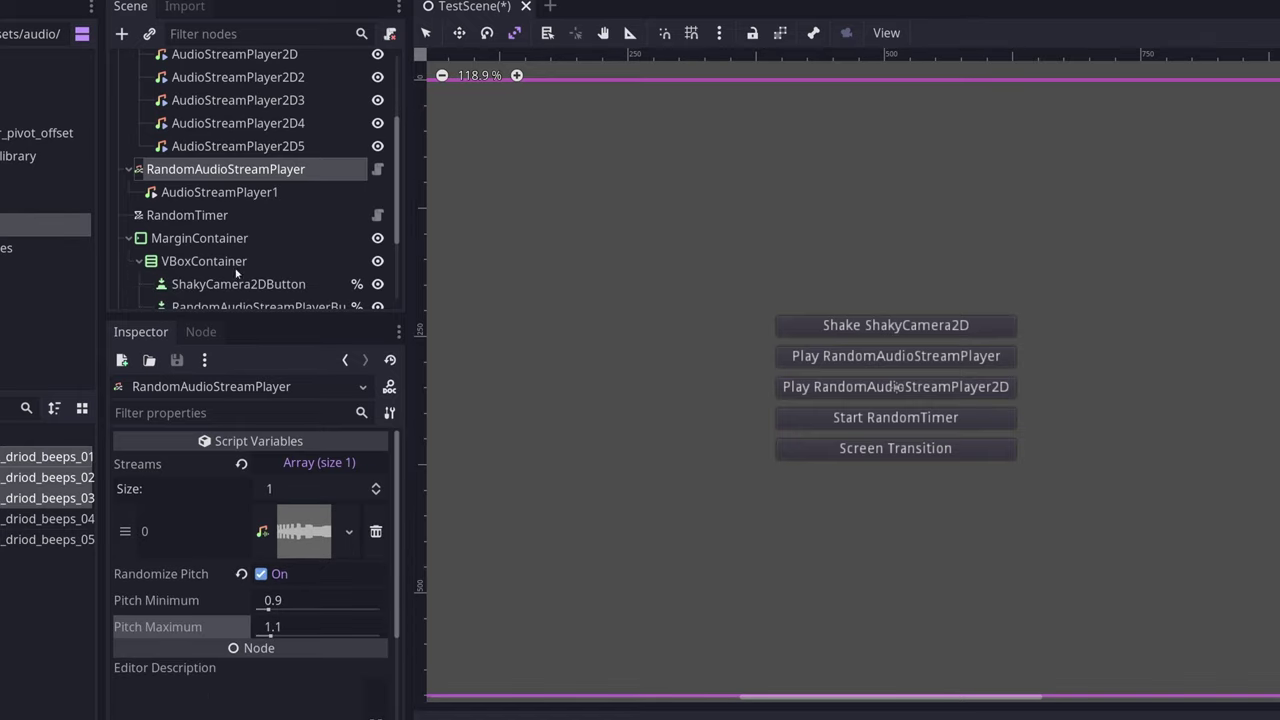
pyautogui.click(376, 531)
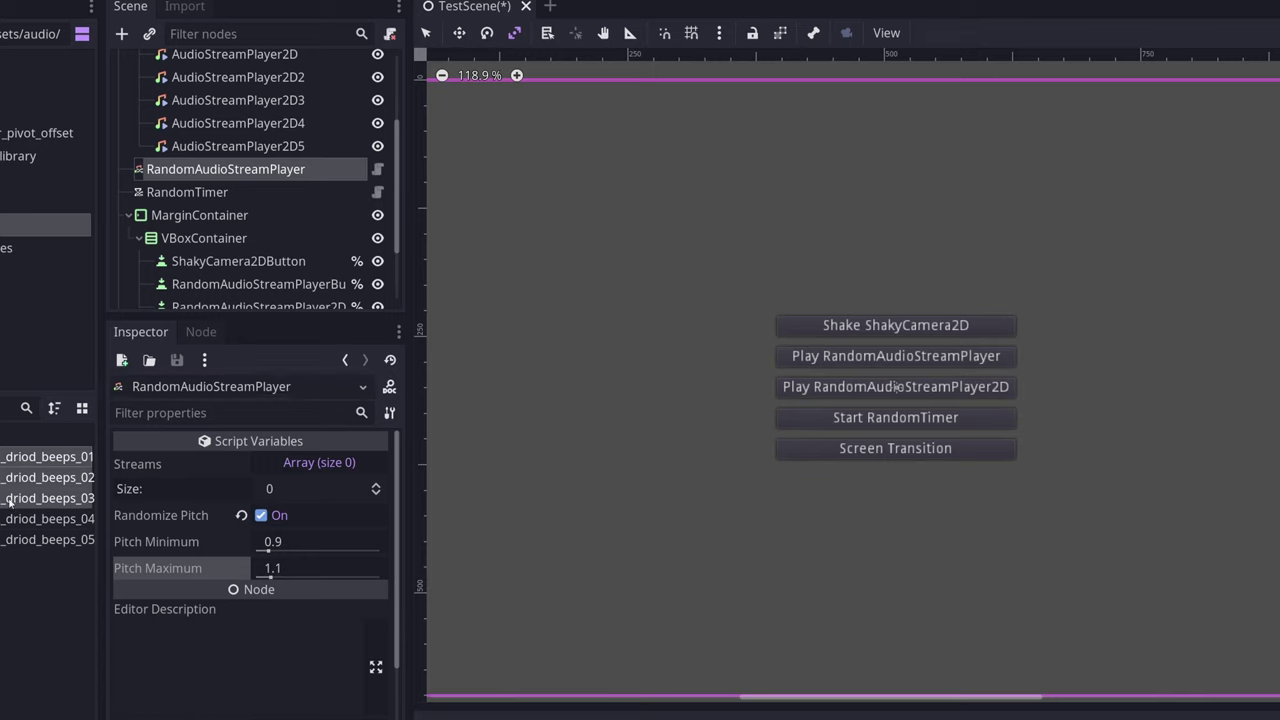
pyautogui.moveTo(10, 492); pyautogui.dragTo(322, 464)
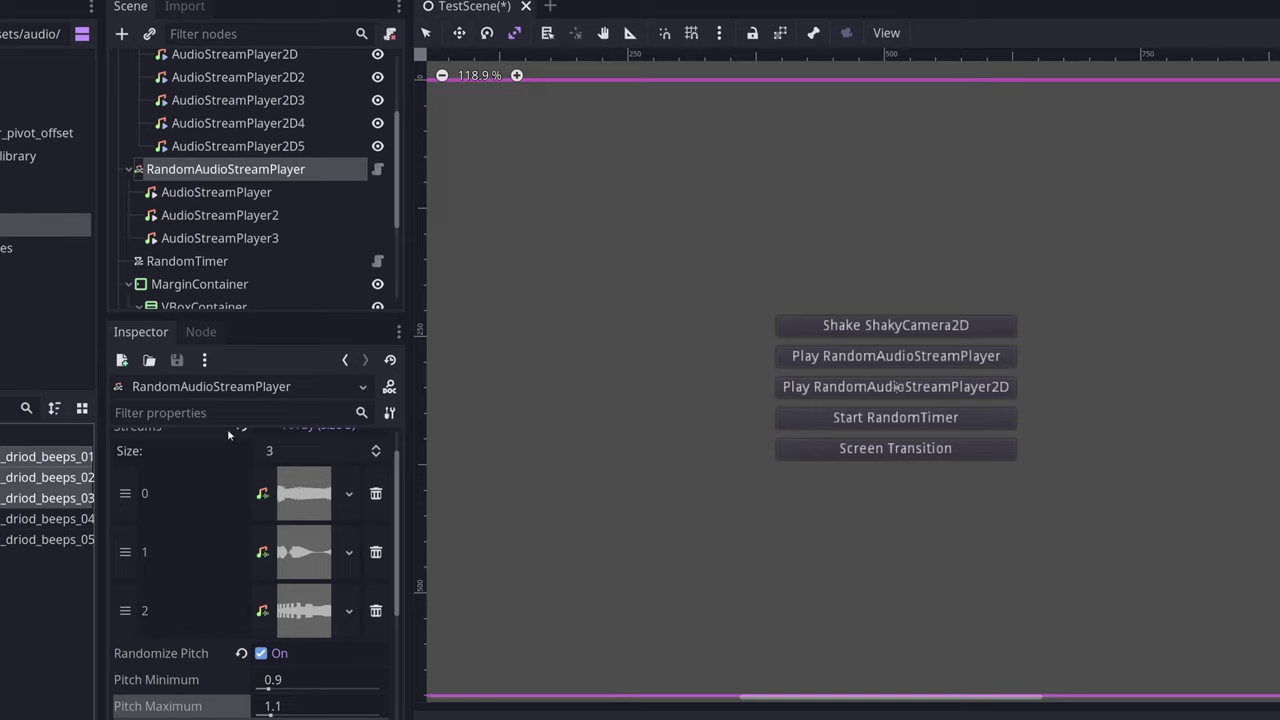
pyautogui.scroll(-1, 179, 468)
pyautogui.scroll(2, 179, 468)
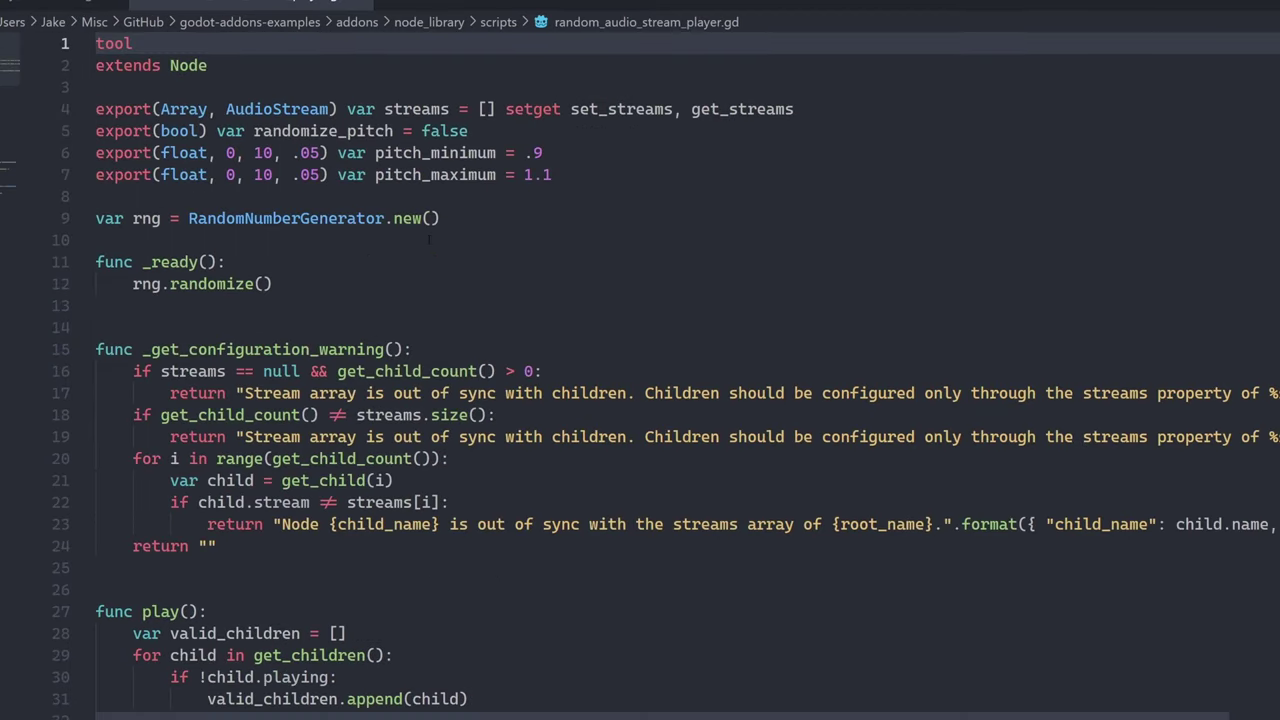
# Examine the play function in random_audio_stream_player.gd
pyautogui.scroll(-9, 430, 238)
pyautogui.scroll(3, 428, 226)
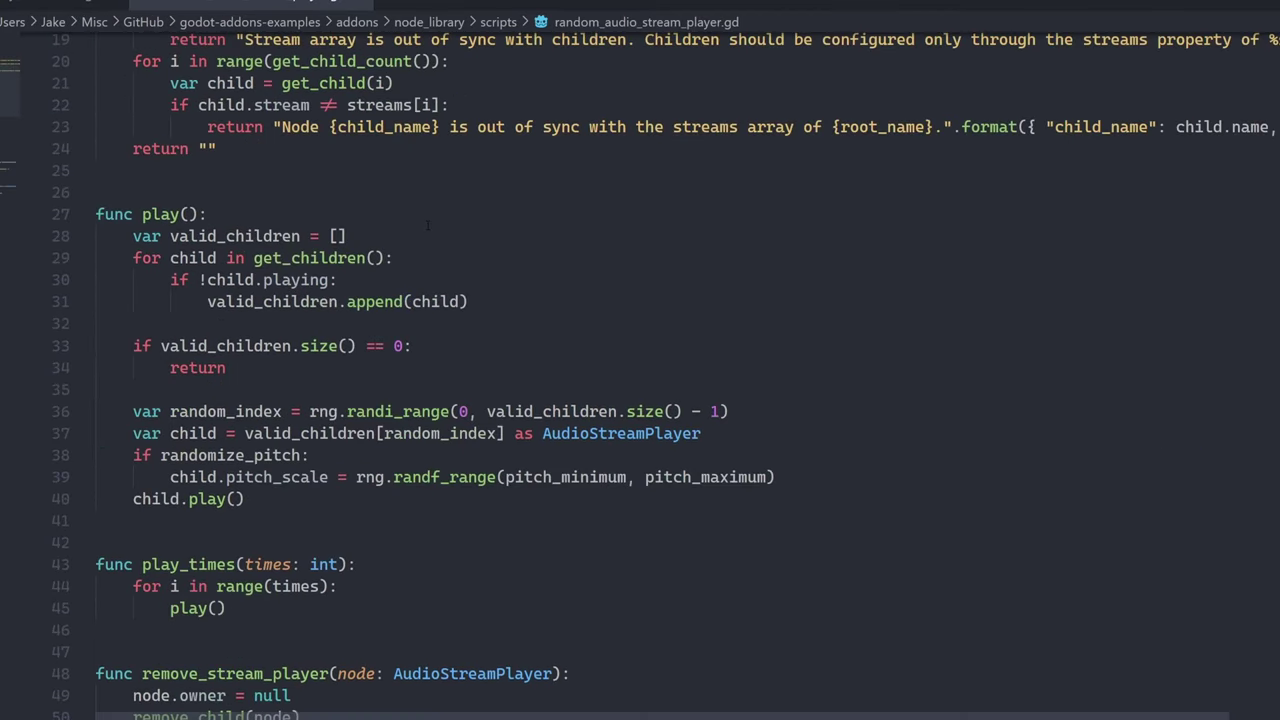
pyautogui.moveTo(96, 214); pyautogui.dragTo(100, 521)
pyautogui.click(372, 503)
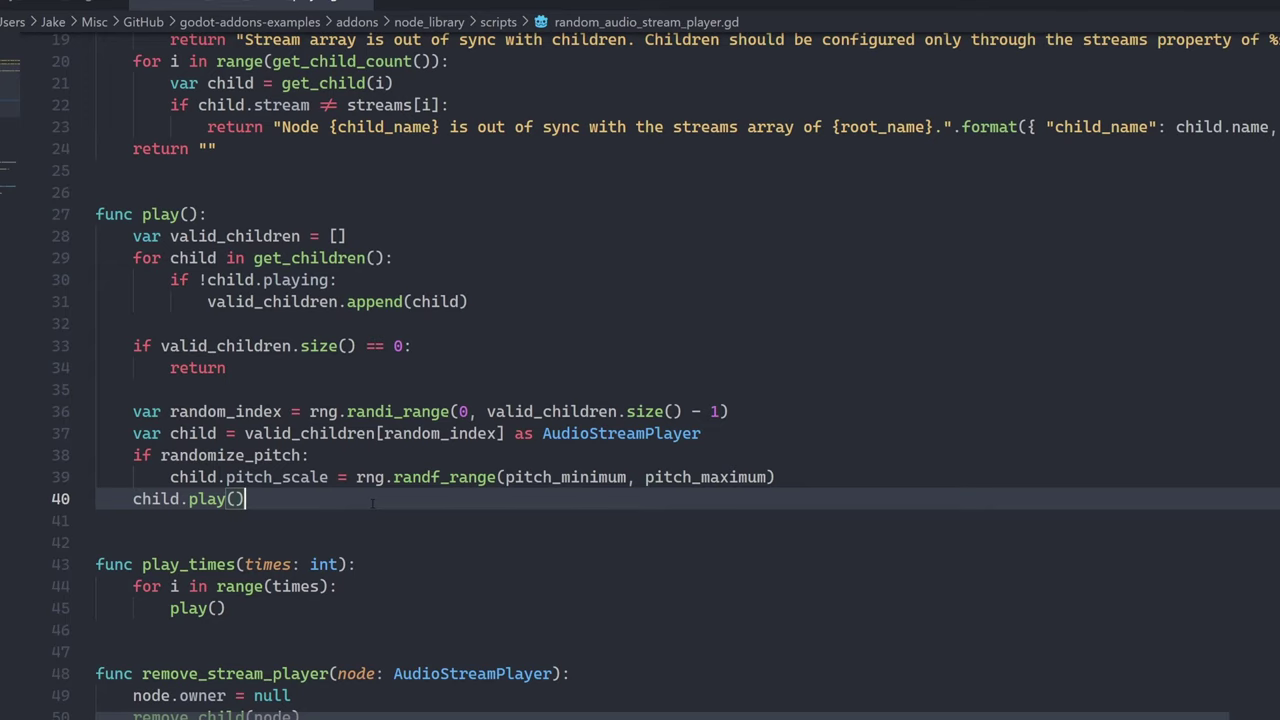
# Examine the play_times function and its times parameter in random_audio_stream_player.gd
pyautogui.scroll(-2, 640, 400)
pyautogui.moveTo(226, 509); pyautogui.dragTo(96, 465)
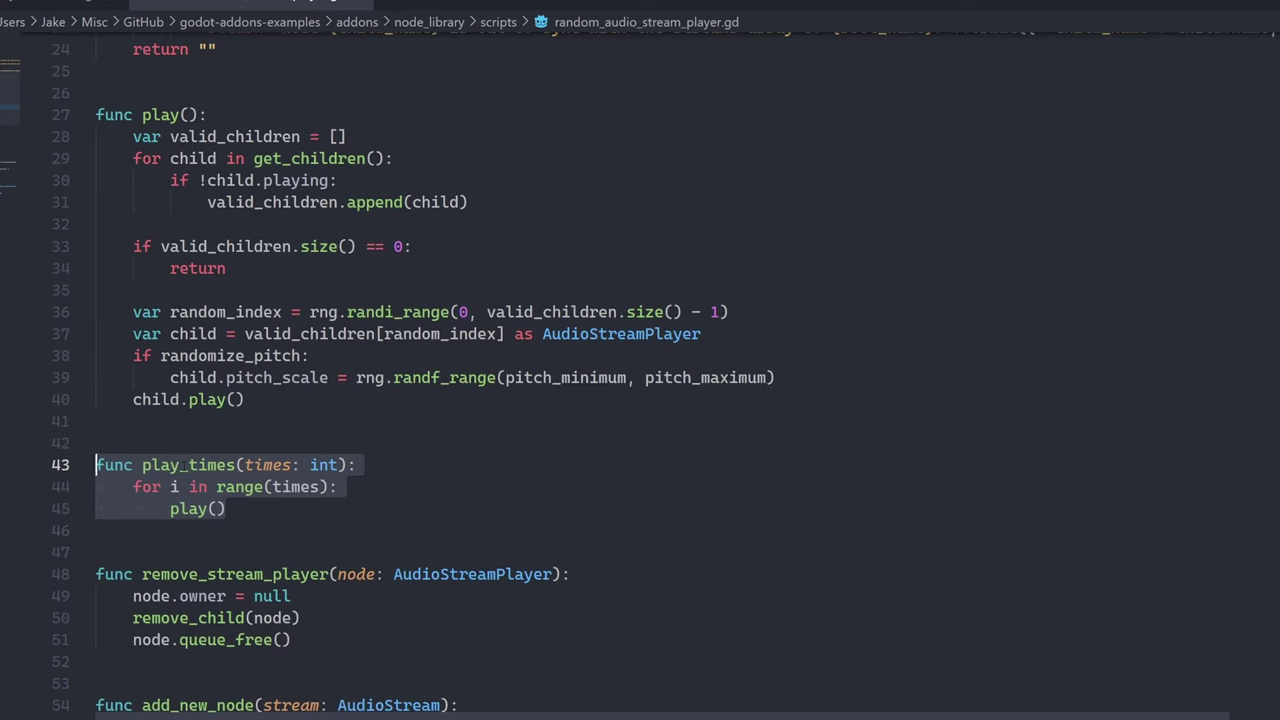
pyautogui.doubleClick(182, 465)
pyautogui.click(265, 465)
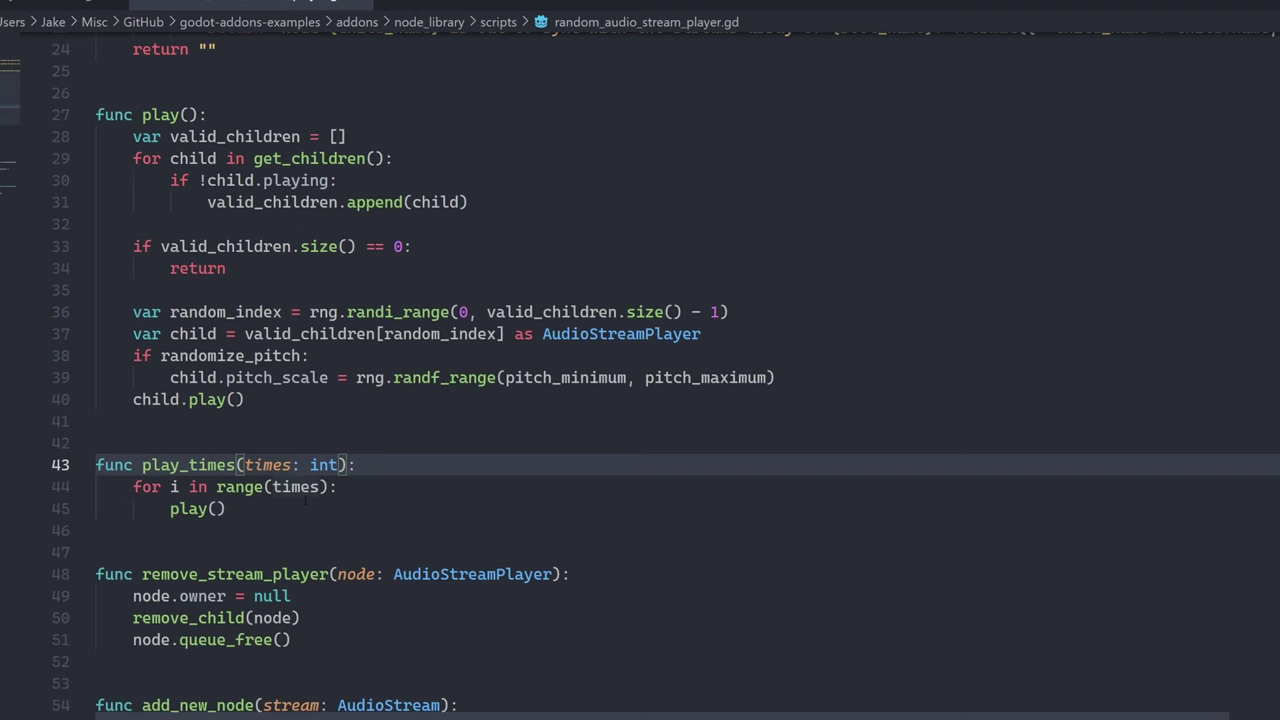
pyautogui.scroll(1, 305, 502)
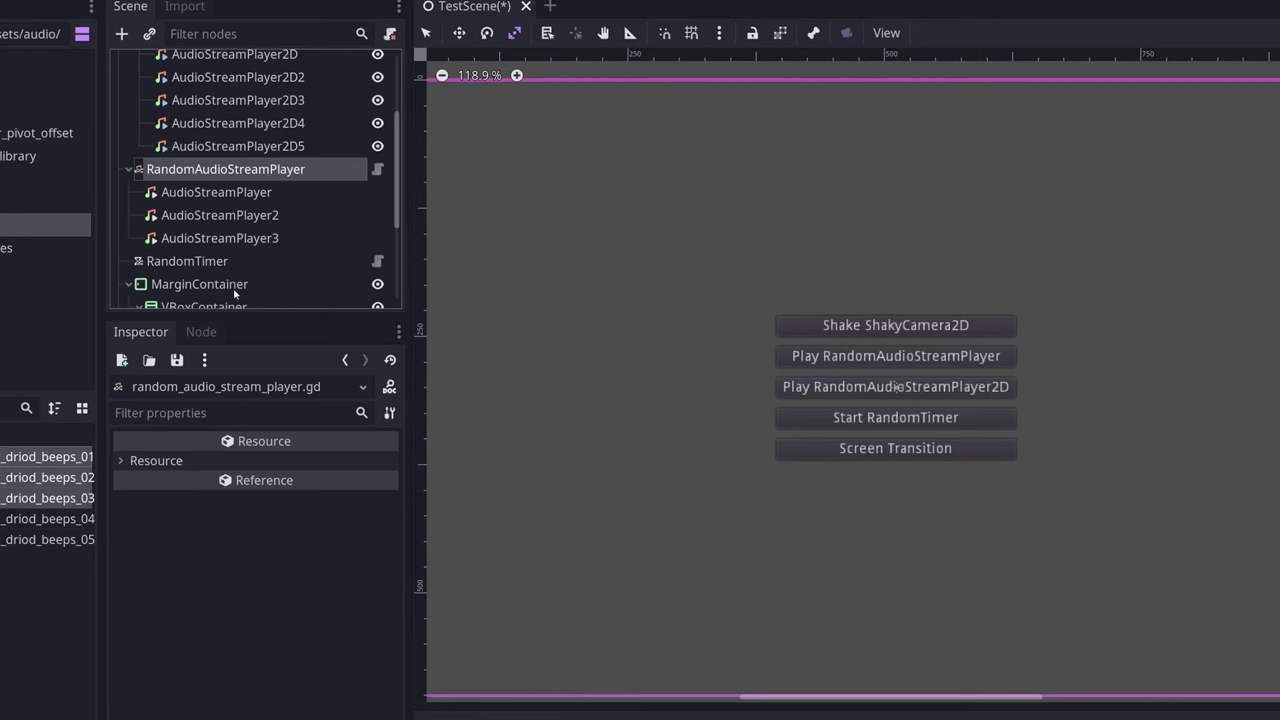
# Select the RandomAudioStreamPlayer node and review its streams and pitch randomization properties
pyautogui.click(216, 191)
pyautogui.click(250, 170)
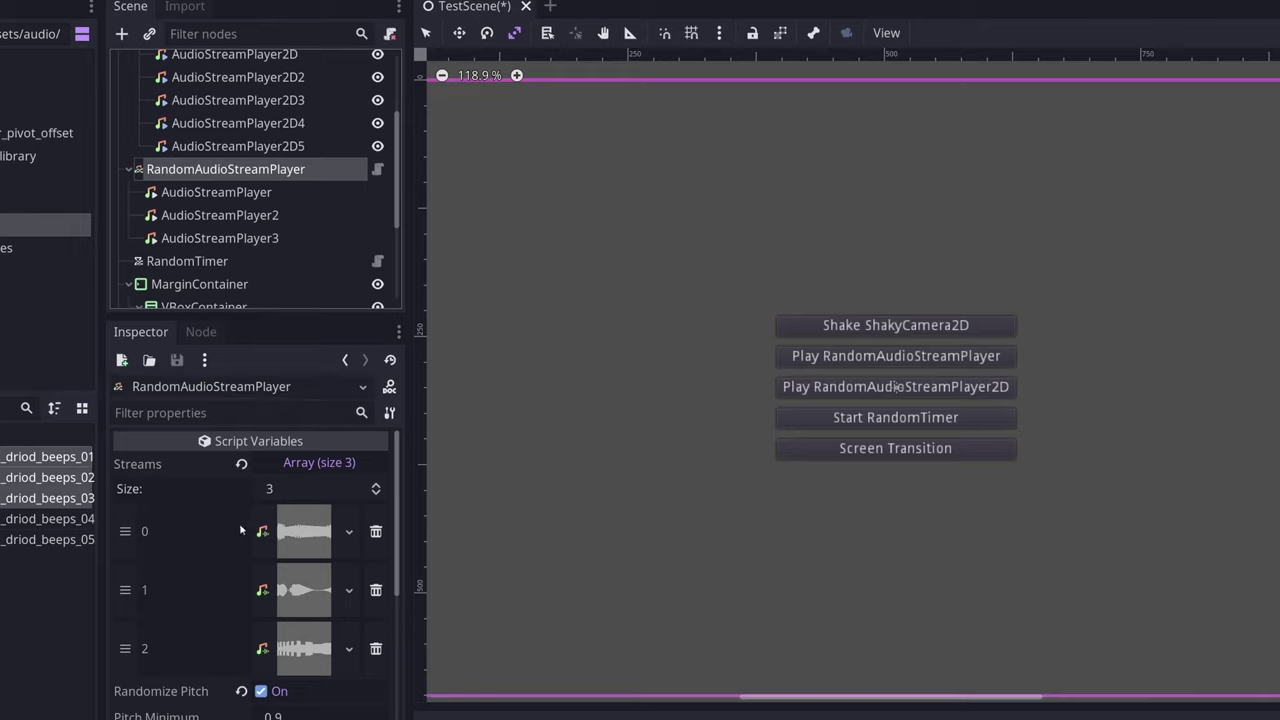
pyautogui.scroll(-2, 212, 604)
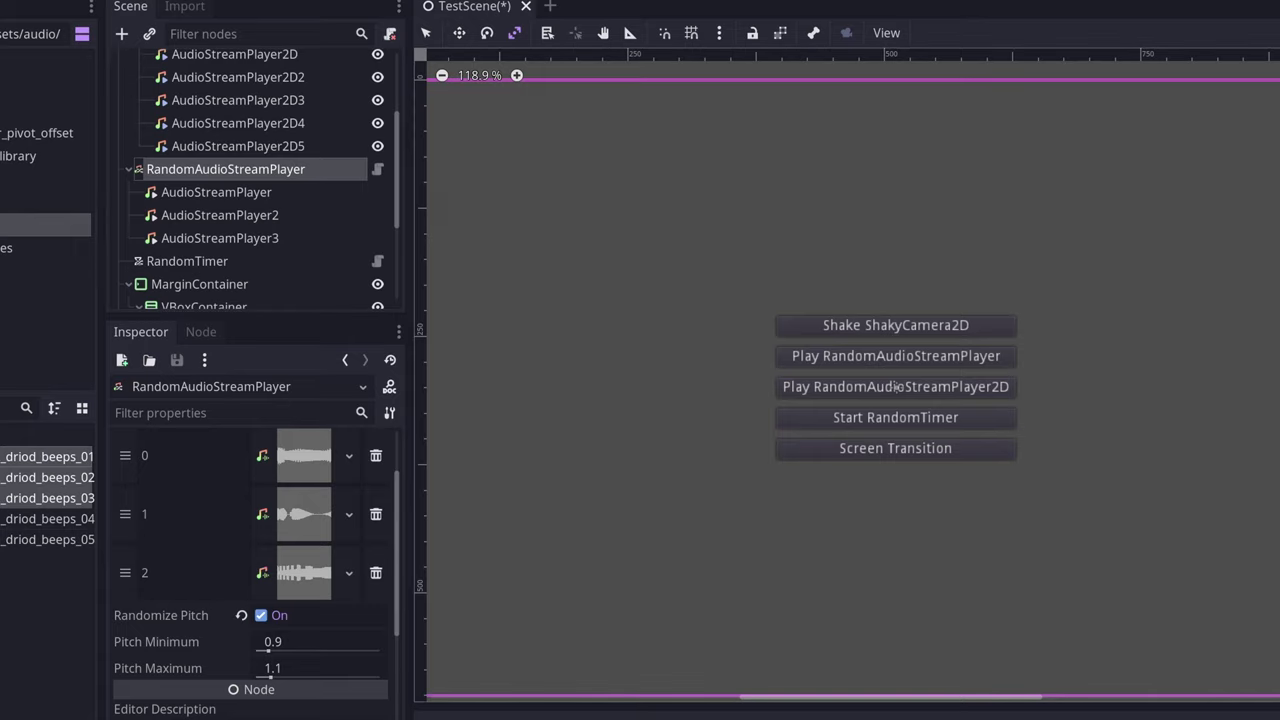
# Run TestScene in a maximized window, play the RandomAudioStreamPlayer, and stop the scene
pyautogui.press('F6')
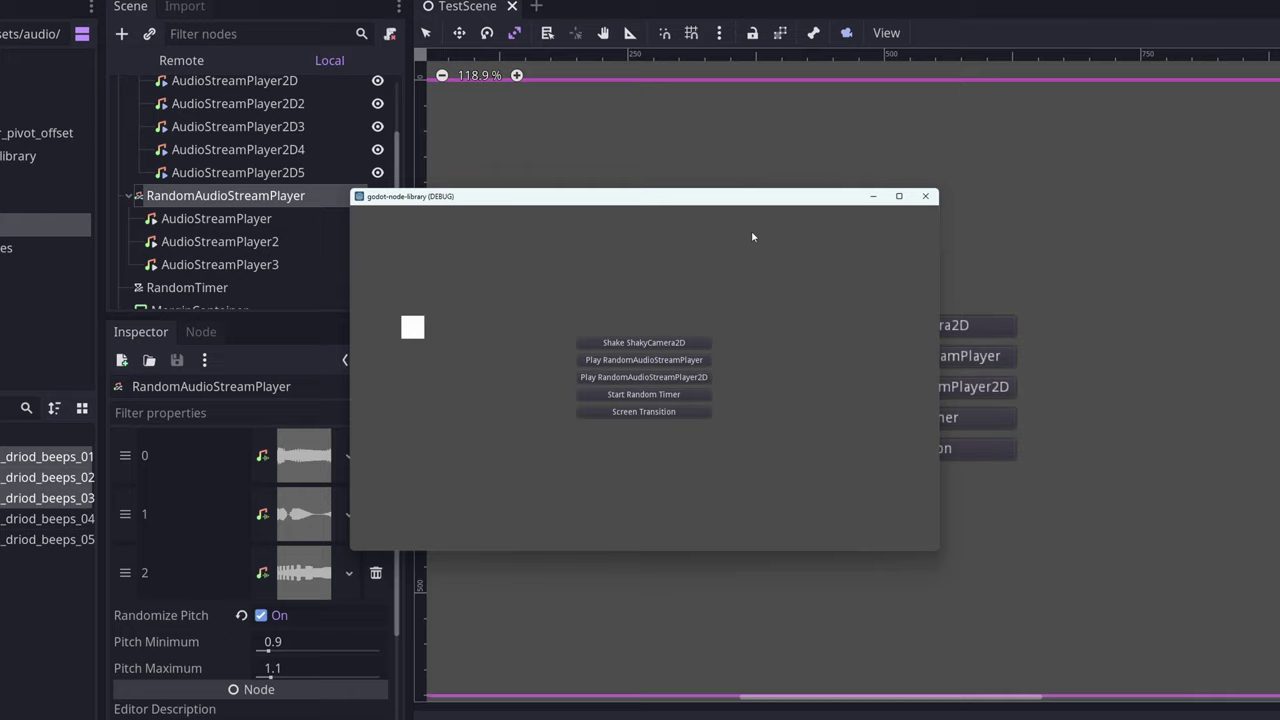
pyautogui.click(900, 196)
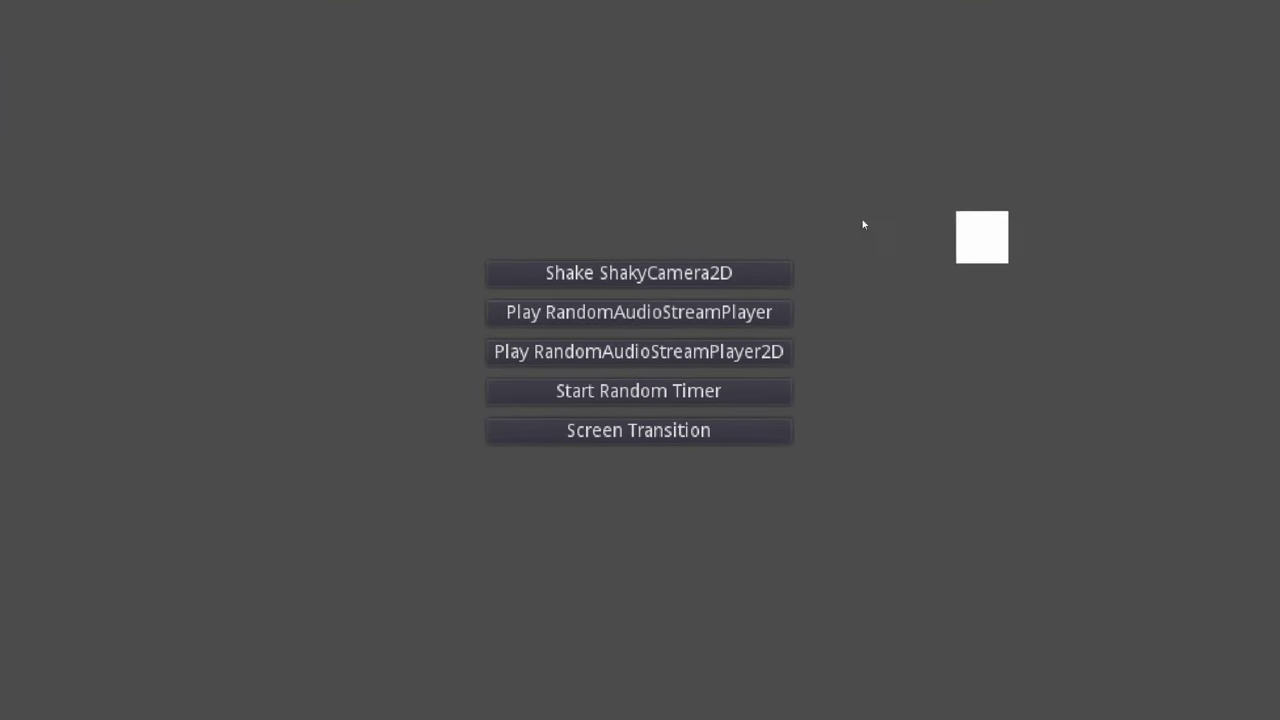
pyautogui.click(617, 316)
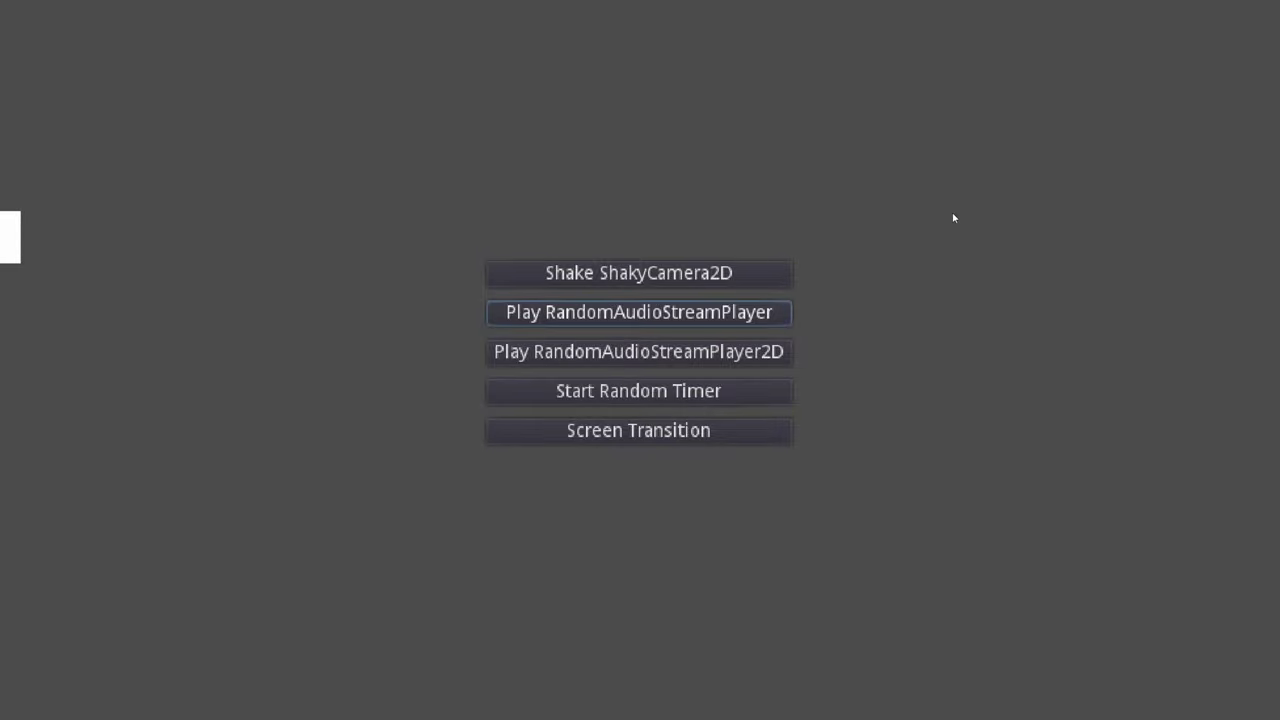
pyautogui.press('F8')
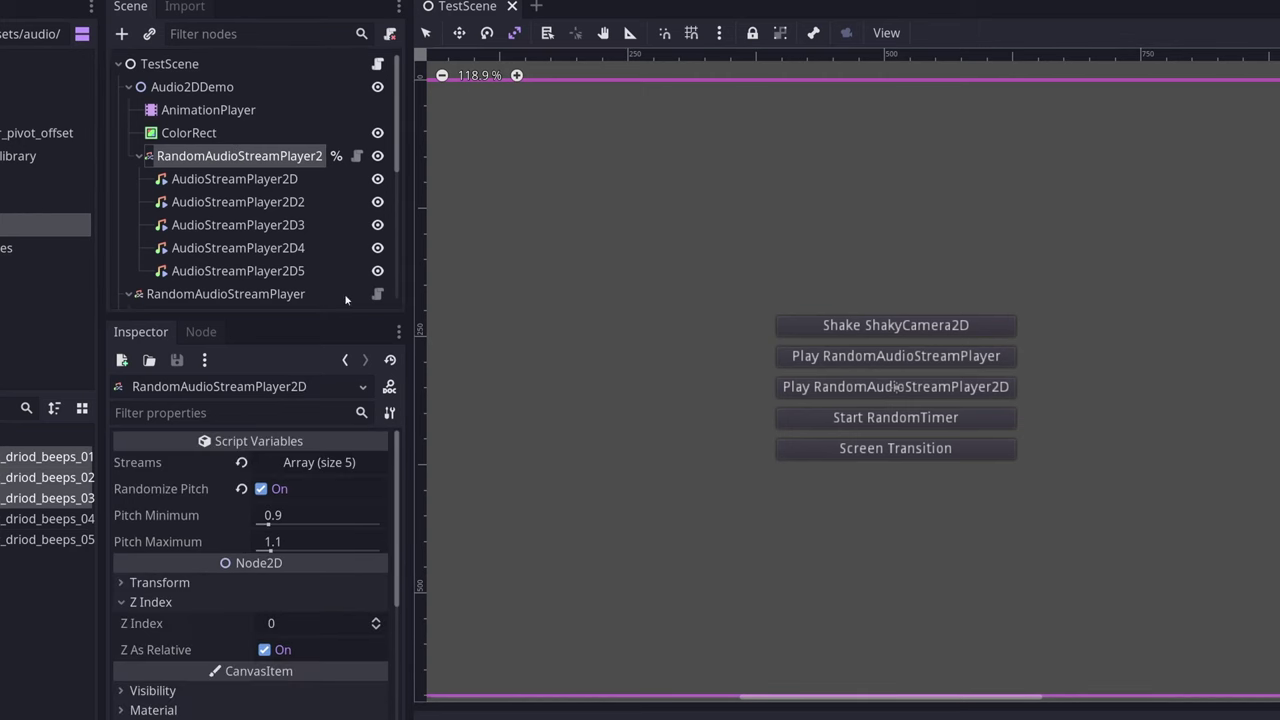
# Widen the Scene dock and look through the RandomAudioStreamPlayer2D's children, examining the properties of AudioStreamPlayer2D
pyautogui.moveTo(416, 141); pyautogui.dragTo(478, 143)
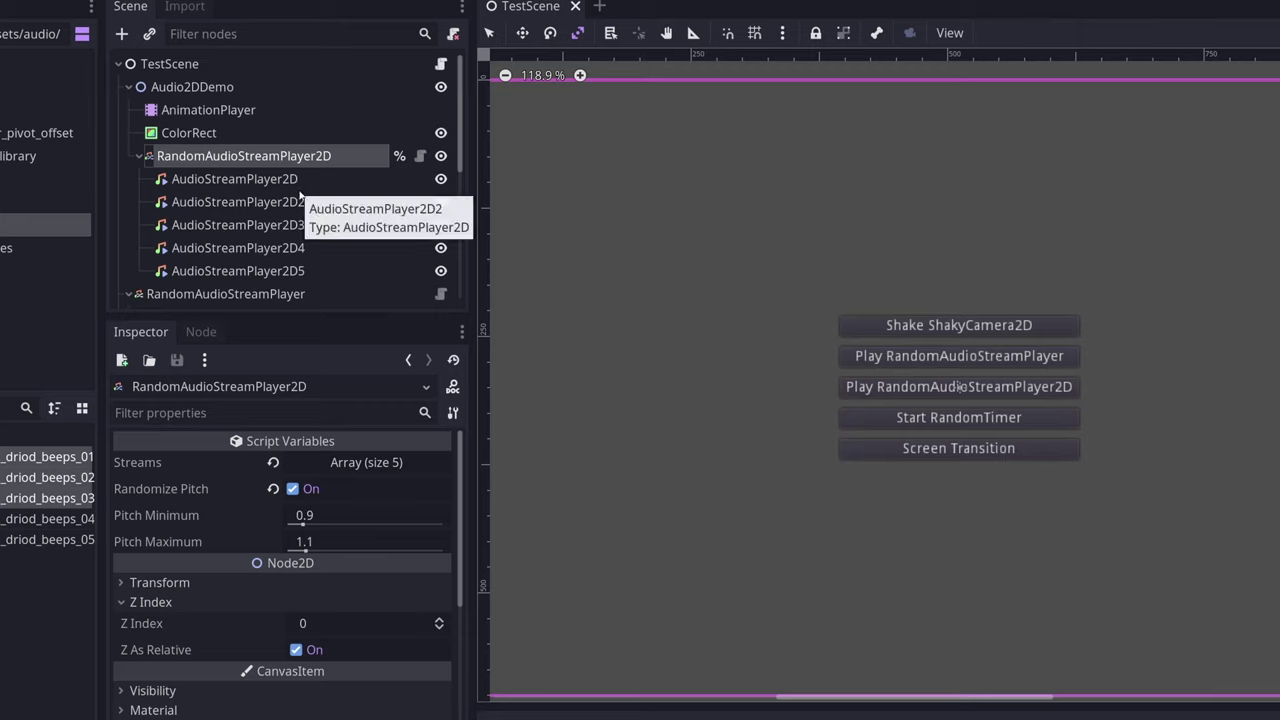
pyautogui.scroll(-1, 300, 195)
pyautogui.click(303, 263)
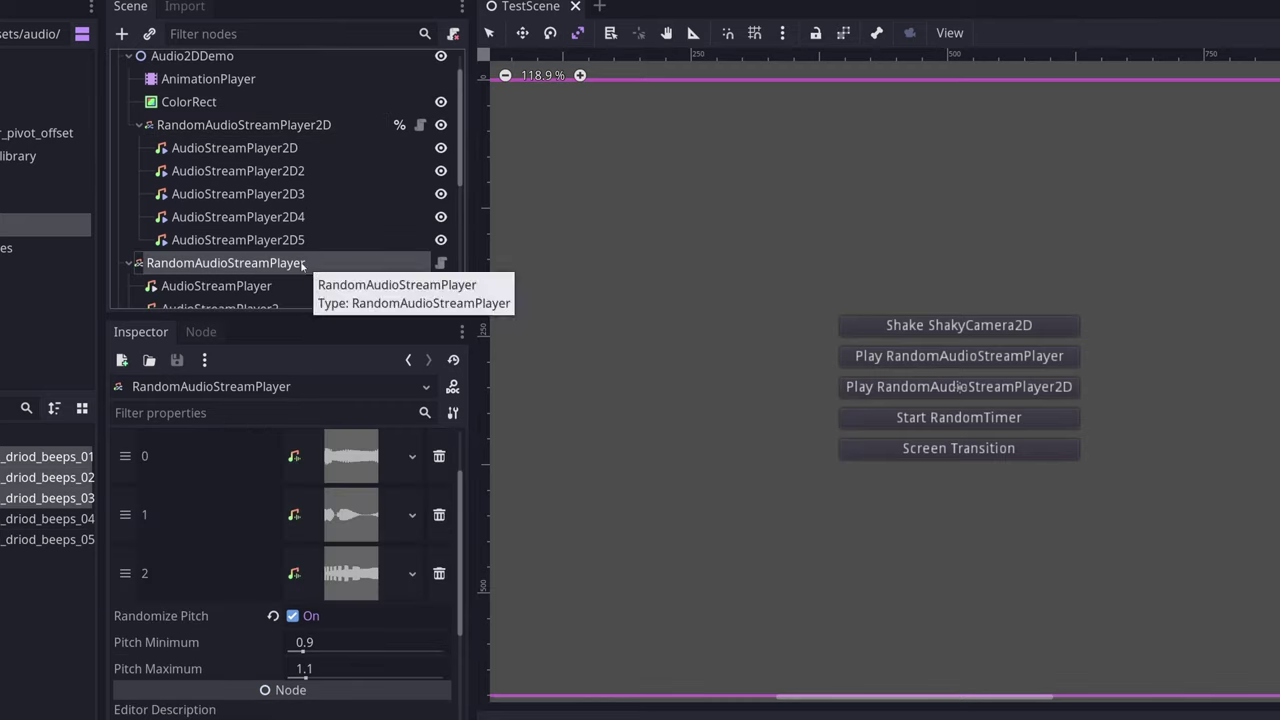
pyautogui.click(300, 240)
pyautogui.click(300, 217)
pyautogui.click(298, 194)
pyautogui.click(287, 148)
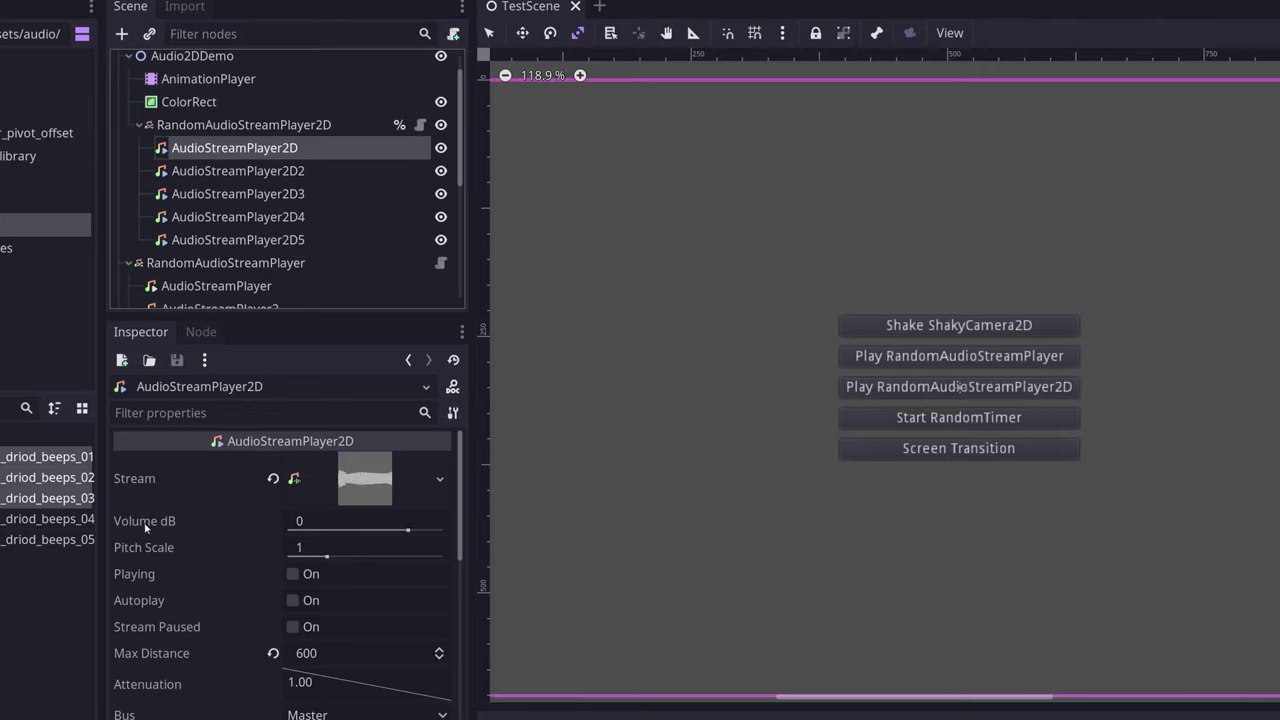
pyautogui.scroll(-1, 145, 560)
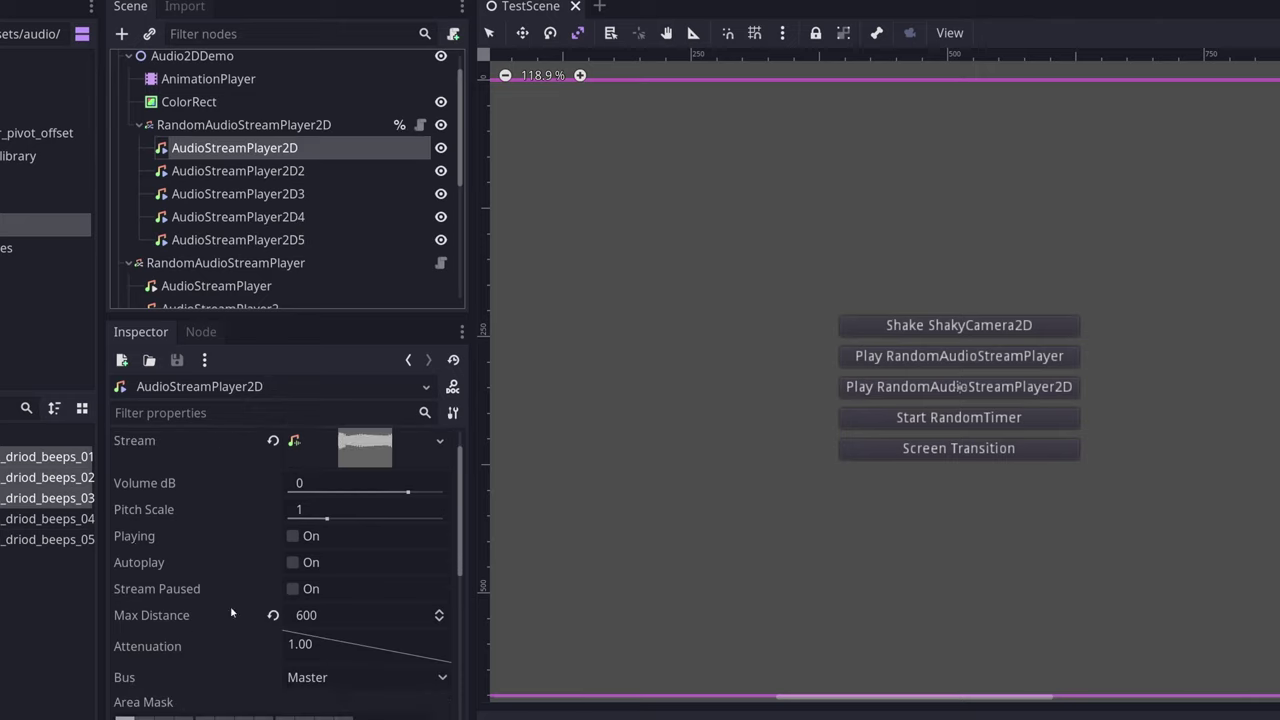
pyautogui.scroll(1, 230, 608)
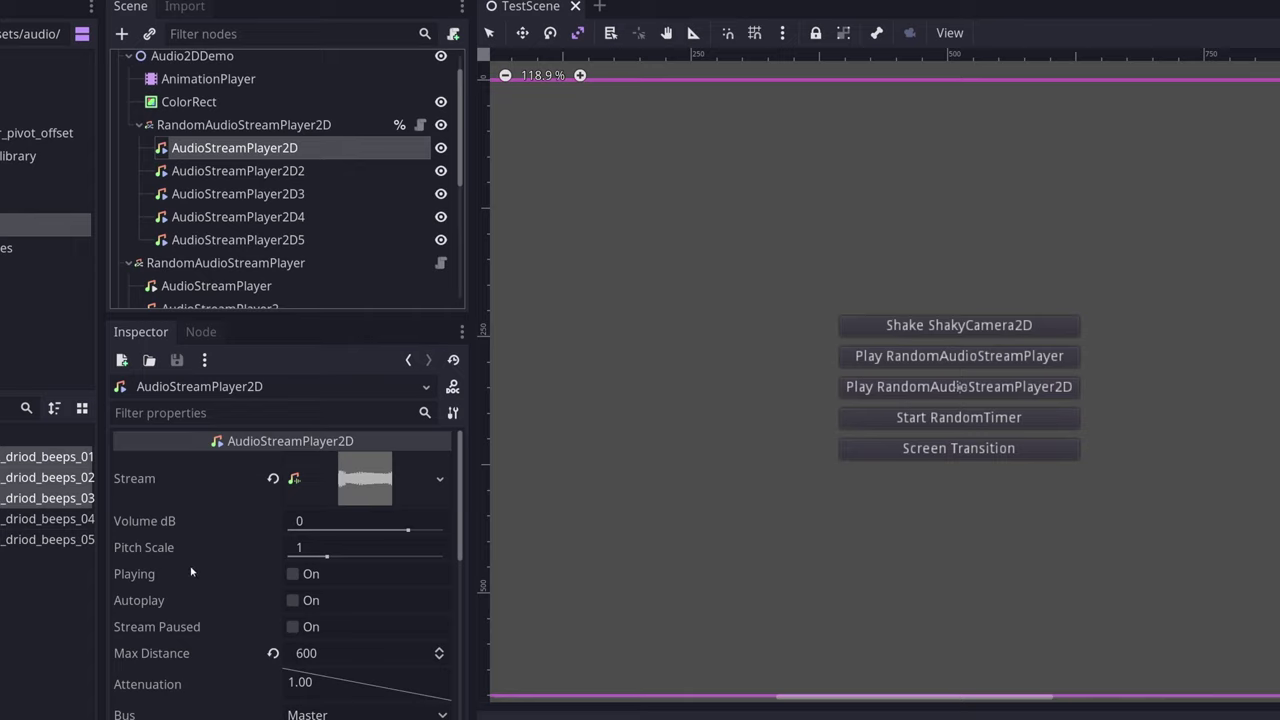
# Examine AudioStreamPlayer2D5's distance, attenuation and bus properties, keeping the bus on Master
pyautogui.click(255, 248)
pyautogui.click(260, 262)
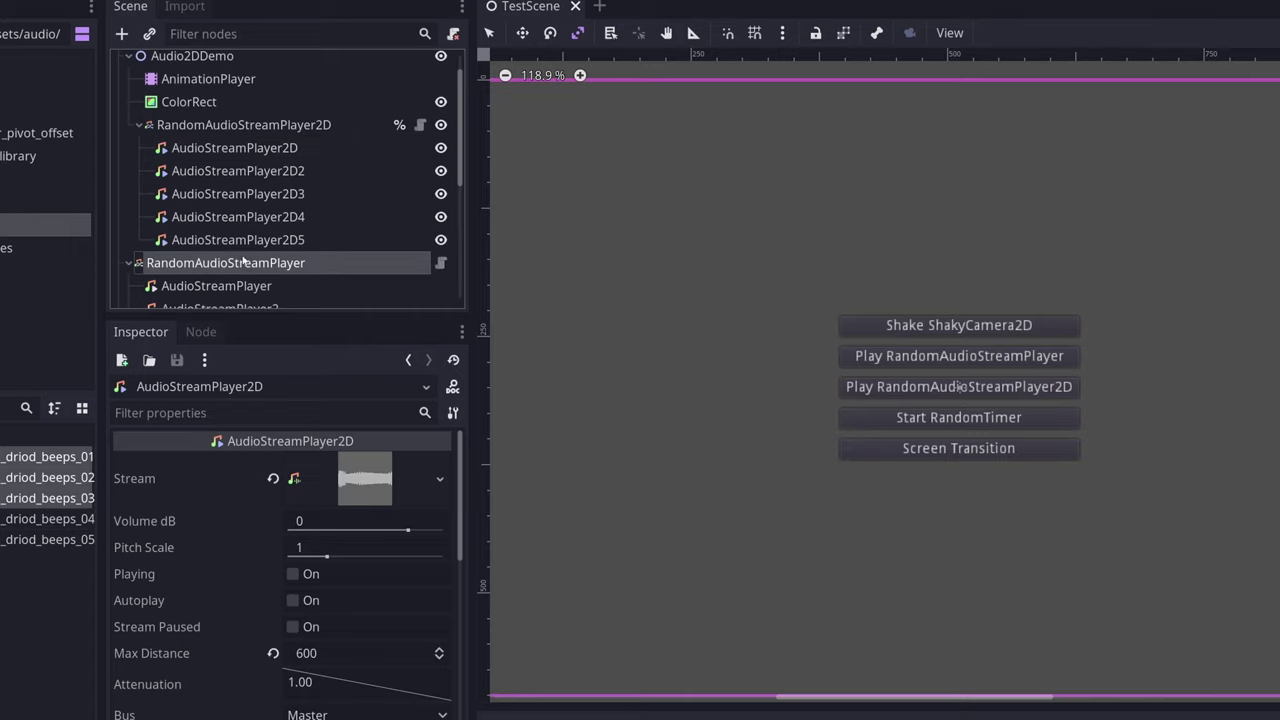
pyautogui.click(270, 248)
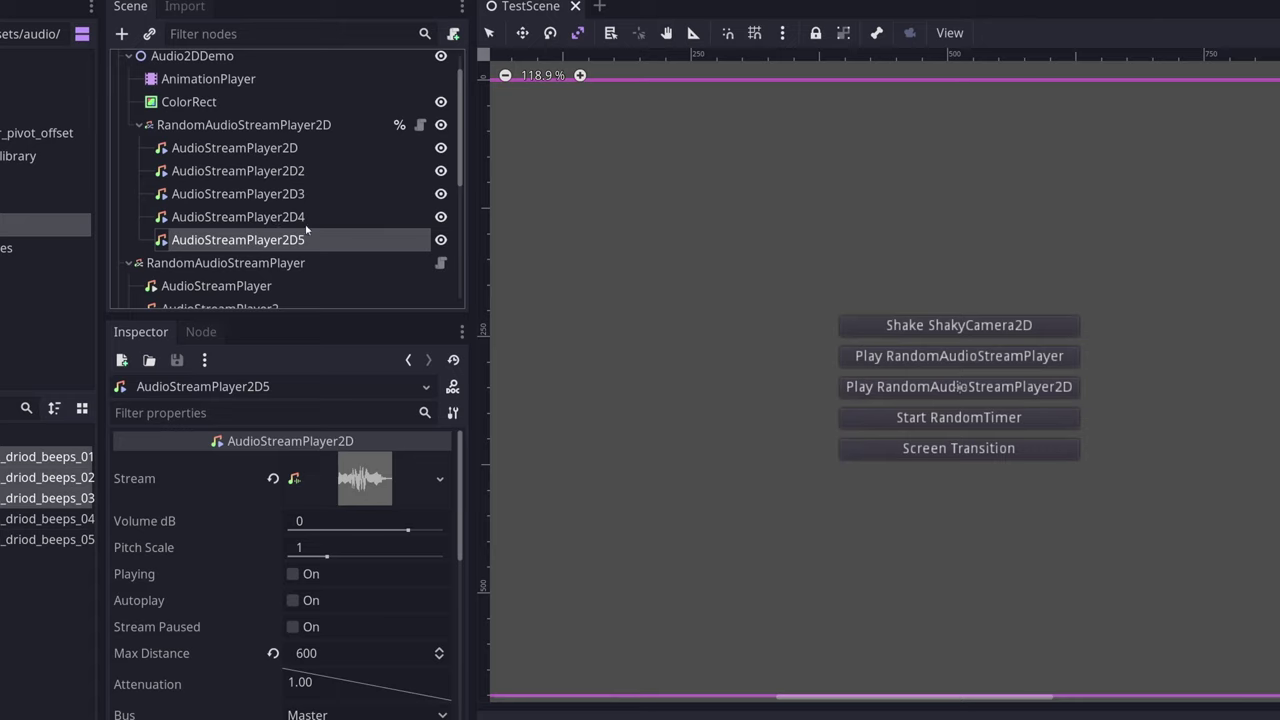
pyautogui.scroll(-1, 133, 590)
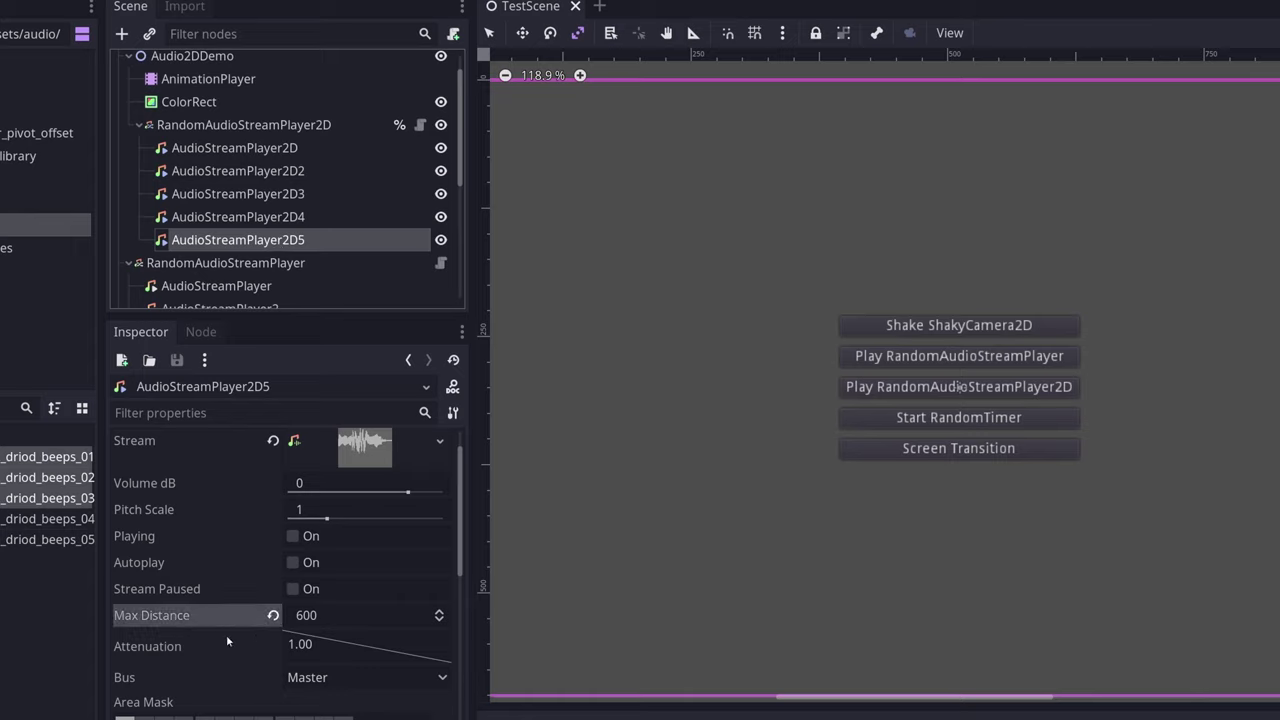
pyautogui.scroll(-1, 226, 634)
pyautogui.click(365, 639)
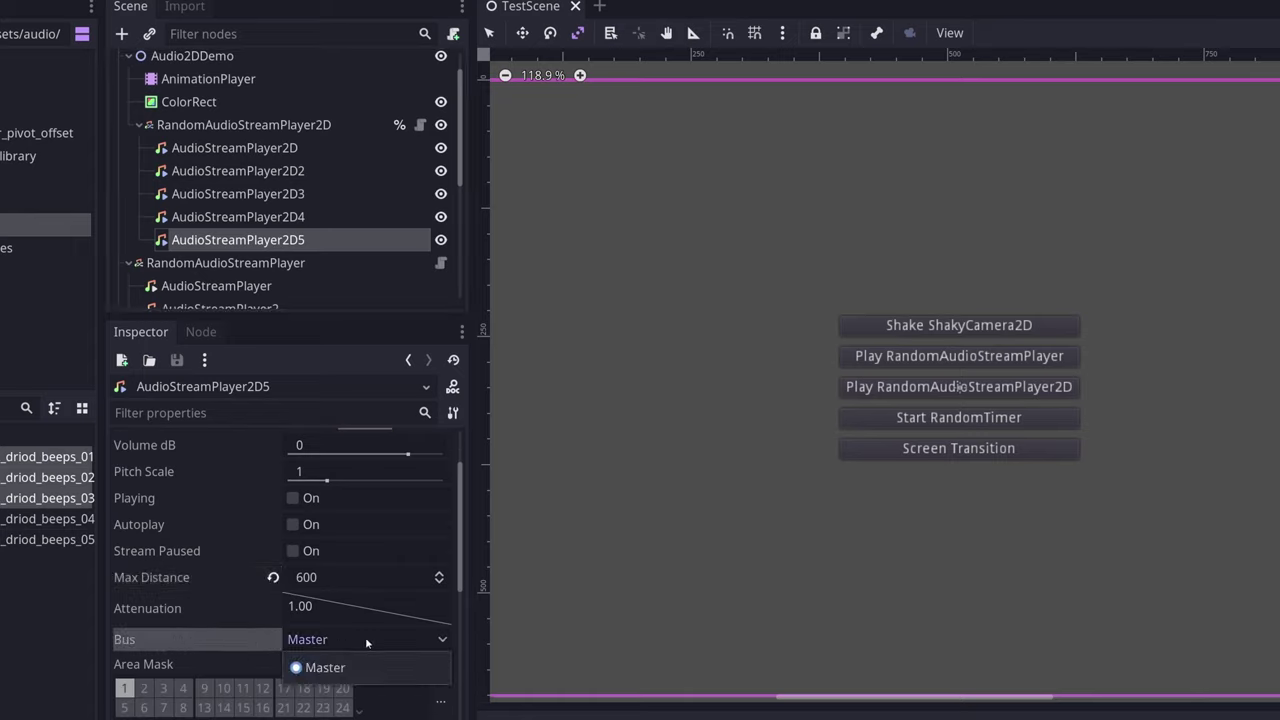
pyautogui.click(325, 667)
pyautogui.scroll(-3, 189, 560)
pyautogui.scroll(5, 191, 530)
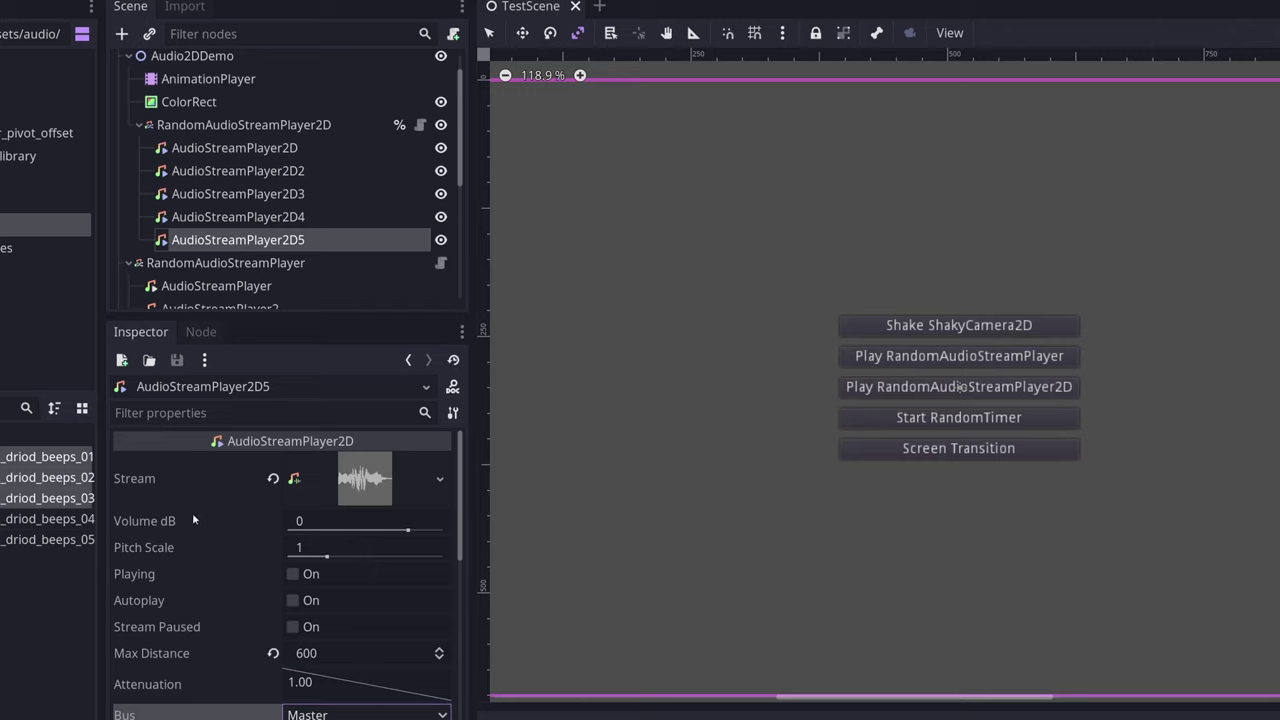
# Expand the RandomAudioStreamPlayer2D's Streams array and compare its entries with the AudioStreamPlayer2D5 child's stream
pyautogui.click(260, 217)
pyautogui.click(277, 126)
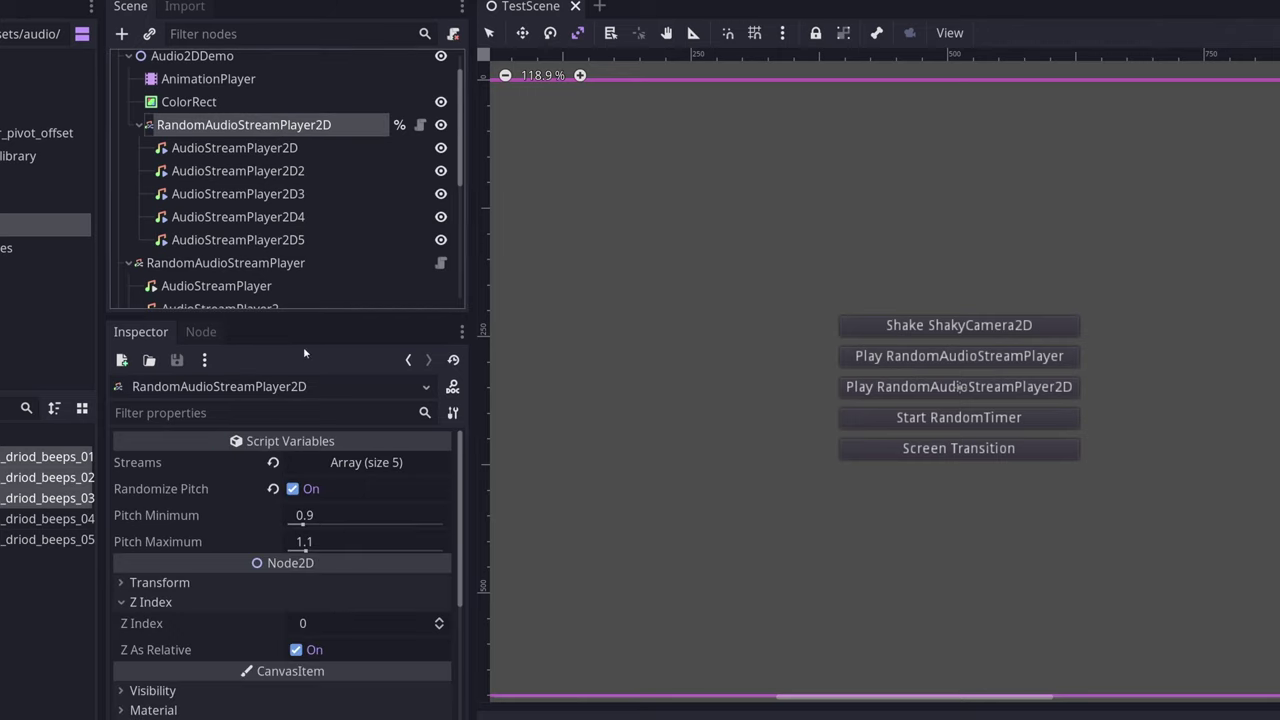
pyautogui.click(375, 462)
pyautogui.scroll(-4, 389, 520)
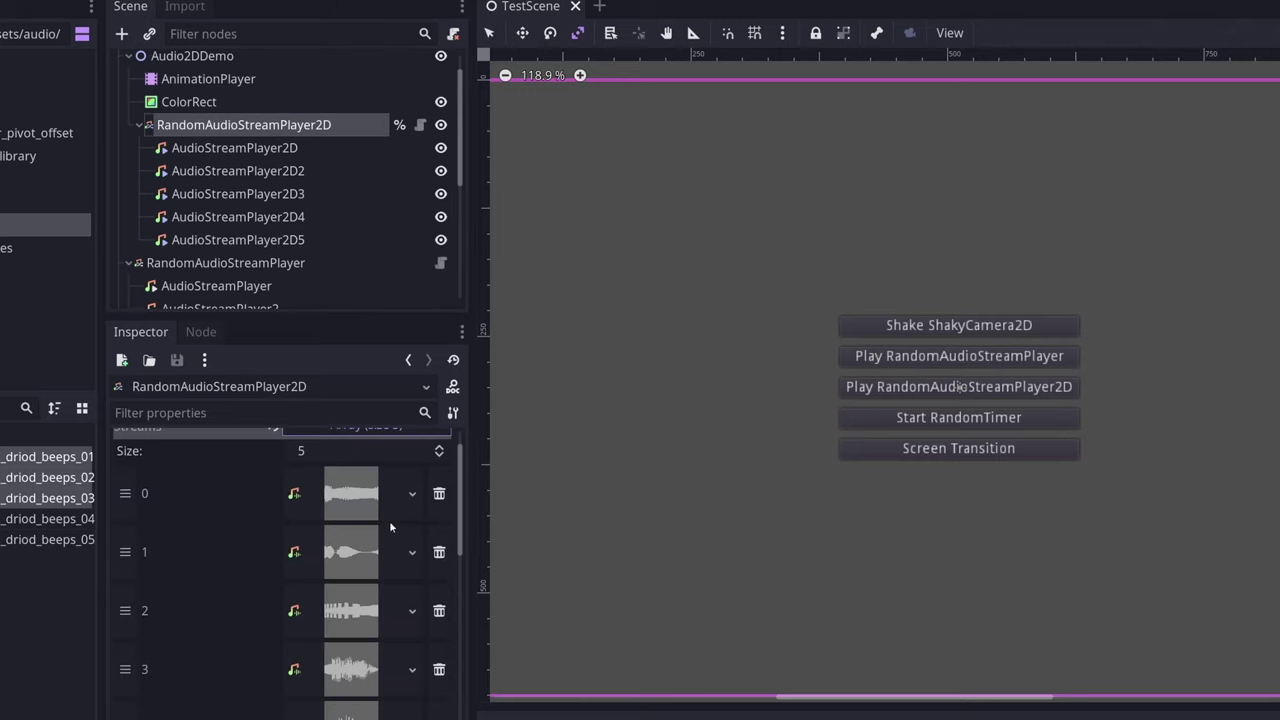
pyautogui.click(230, 241)
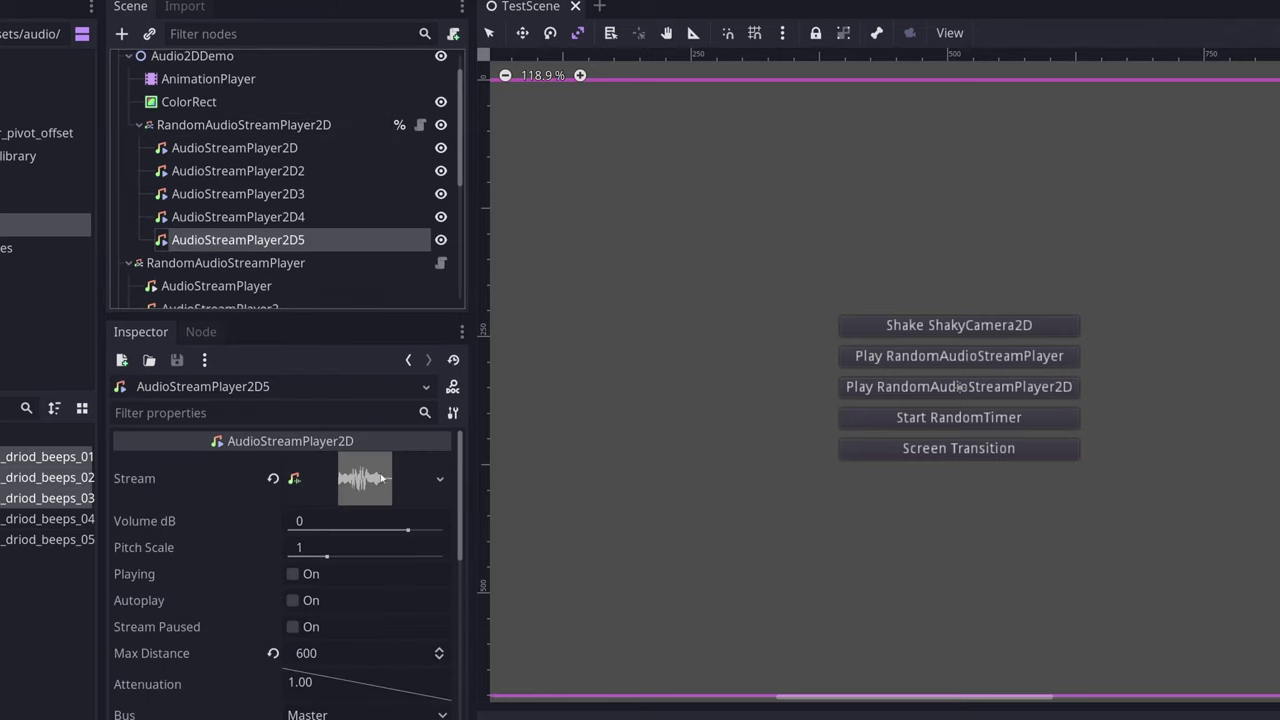
# Remove the stream at index 0 from the RandomAudioStreamPlayer2D's Streams array
pyautogui.click(250, 125)
pyautogui.scroll(4, 390, 515)
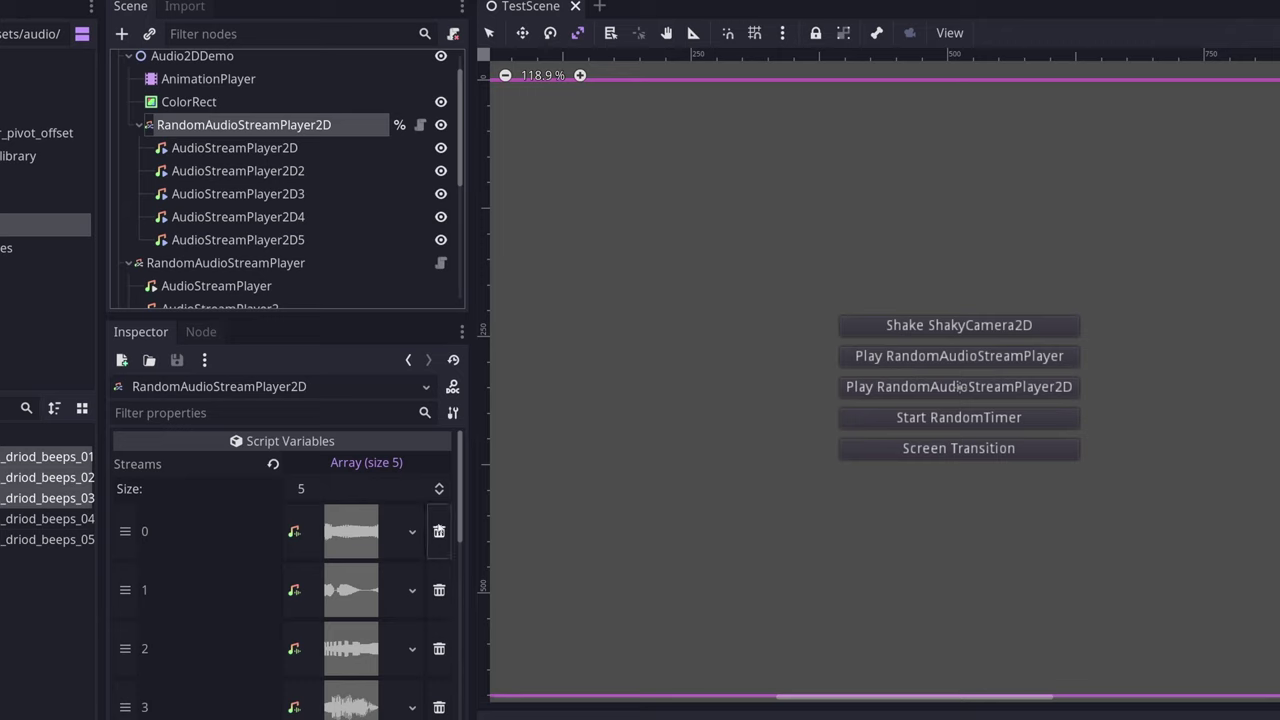
pyautogui.click(438, 531)
pyautogui.scroll(-2, 233, 515)
# Go through the child nodes AudioStreamPlayer2D1 to AudioStreamPlayer2D4 and check the stream and playback properties of each
pyautogui.click(238, 217)
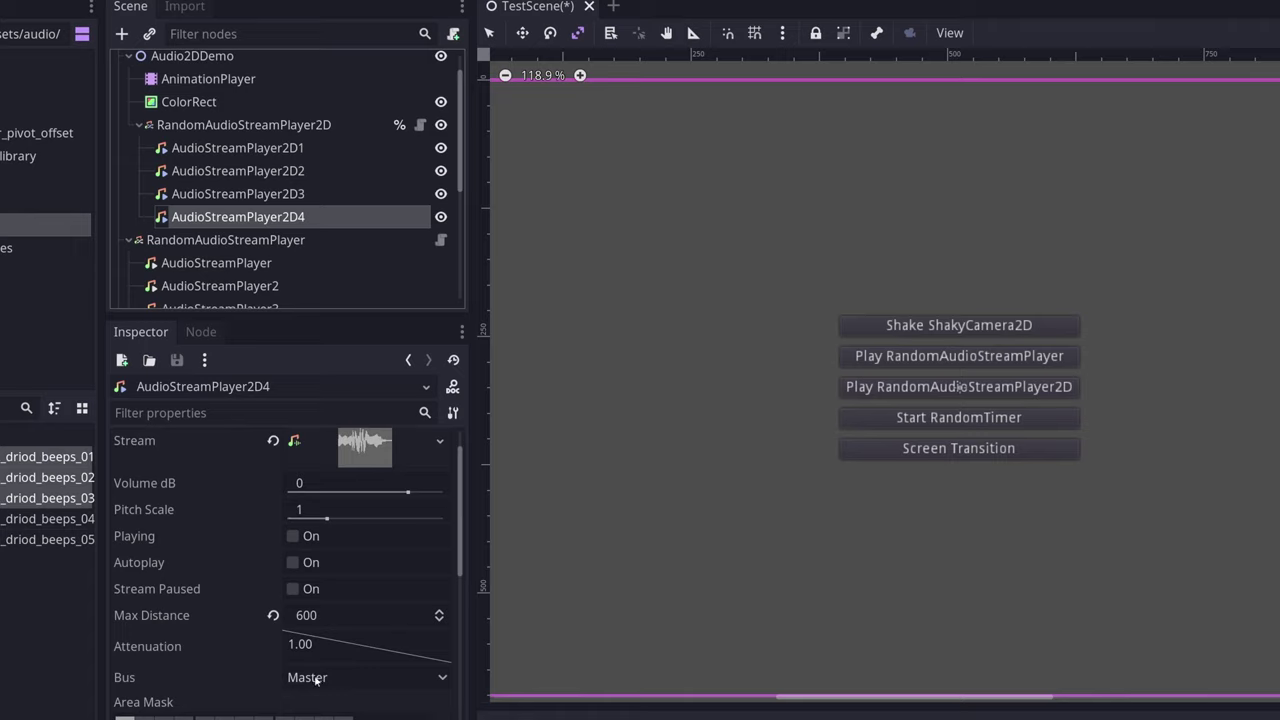
pyautogui.scroll(1, 220, 492)
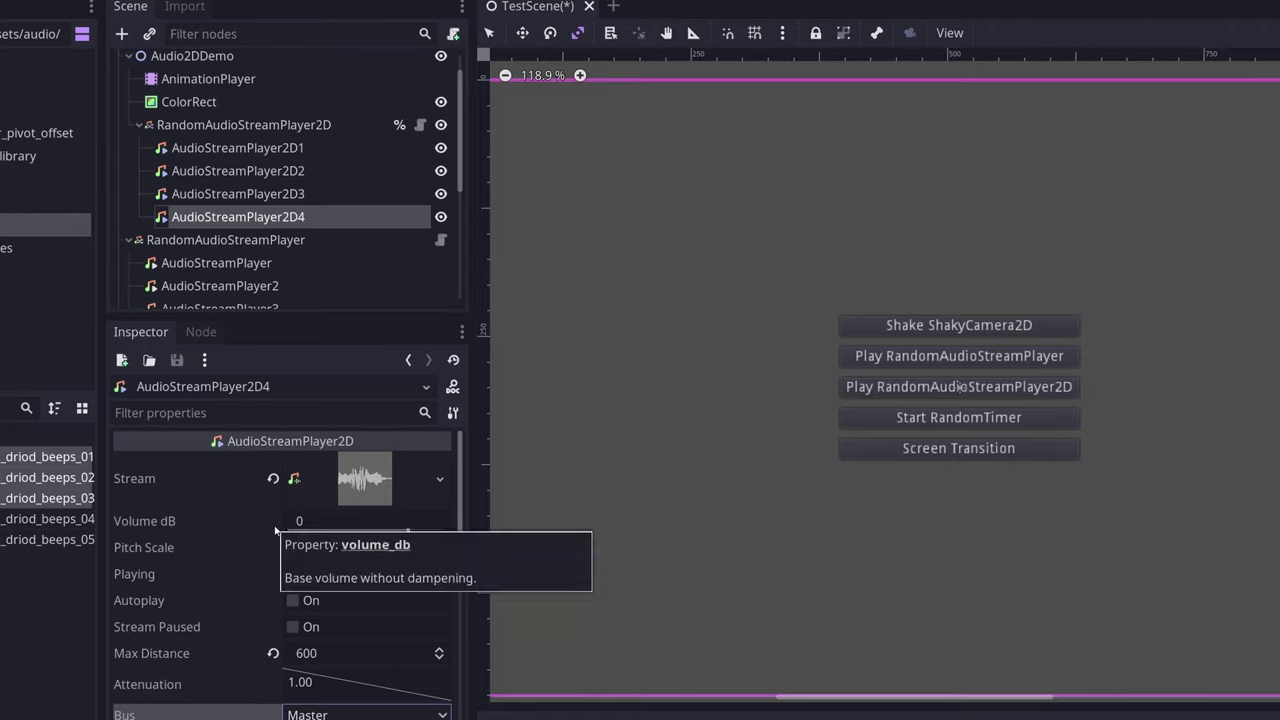
pyautogui.click(295, 194)
pyautogui.click(298, 147)
pyautogui.click(285, 216)
pyautogui.click(285, 148)
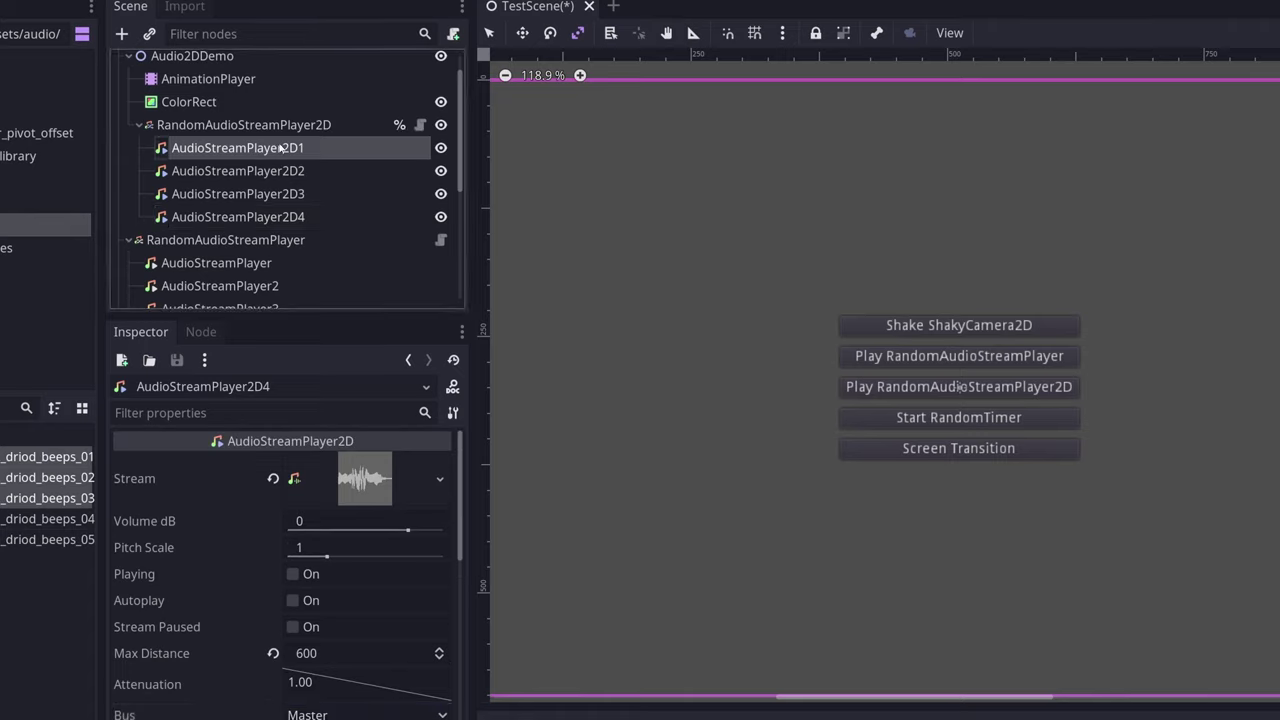
pyautogui.click(285, 194)
pyautogui.click(285, 216)
pyautogui.click(280, 192)
pyautogui.click(273, 147)
pyautogui.press('Down')
pyautogui.press('Down')
pyautogui.press('Down')
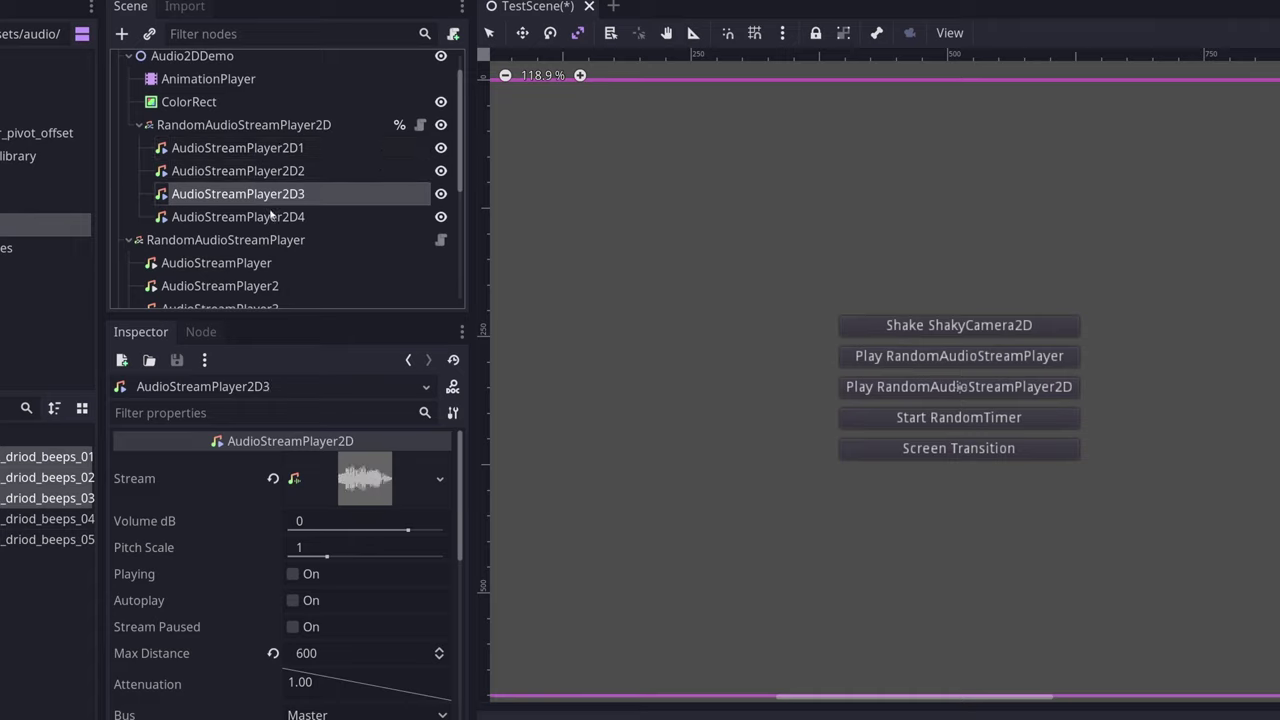
pyautogui.press('Up')
pyautogui.press('Up')
pyautogui.press('Up')
# Compare the entries of the RandomAudioStreamPlayer2D's Streams array with the streams of its four child nodes
pyautogui.click(278, 126)
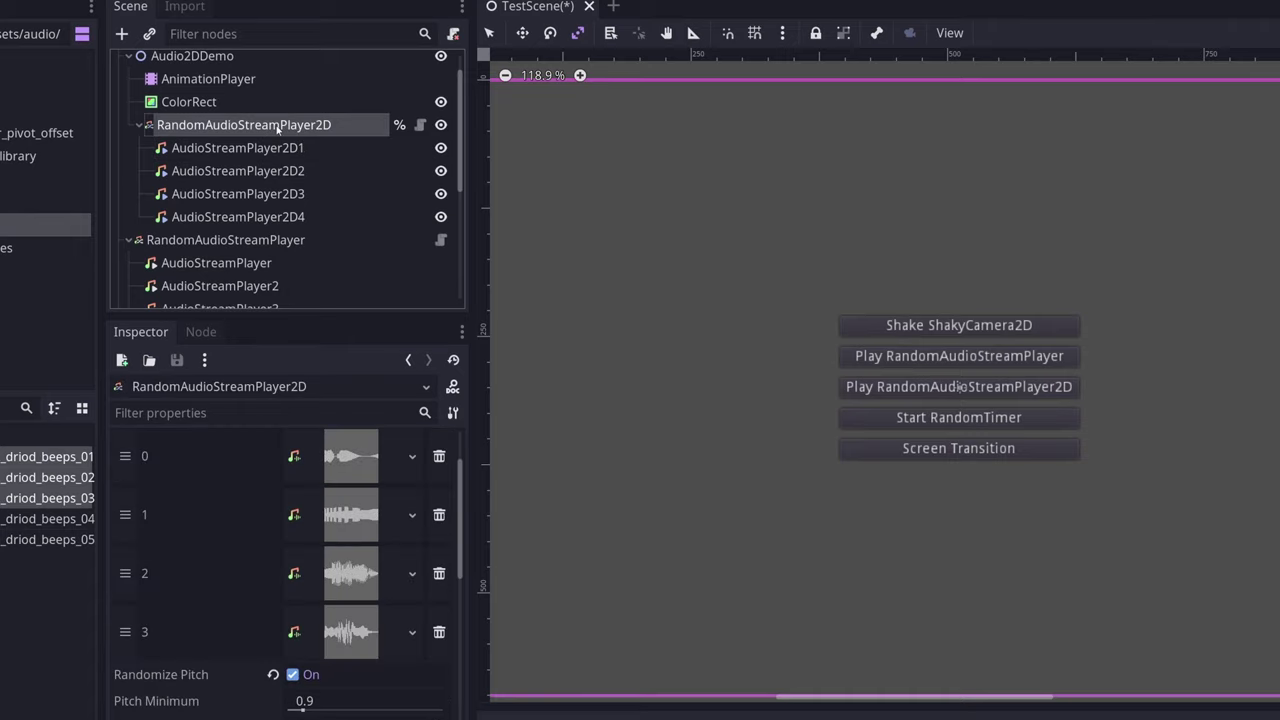
pyautogui.click(276, 217)
pyautogui.click(274, 171)
pyautogui.click(266, 192)
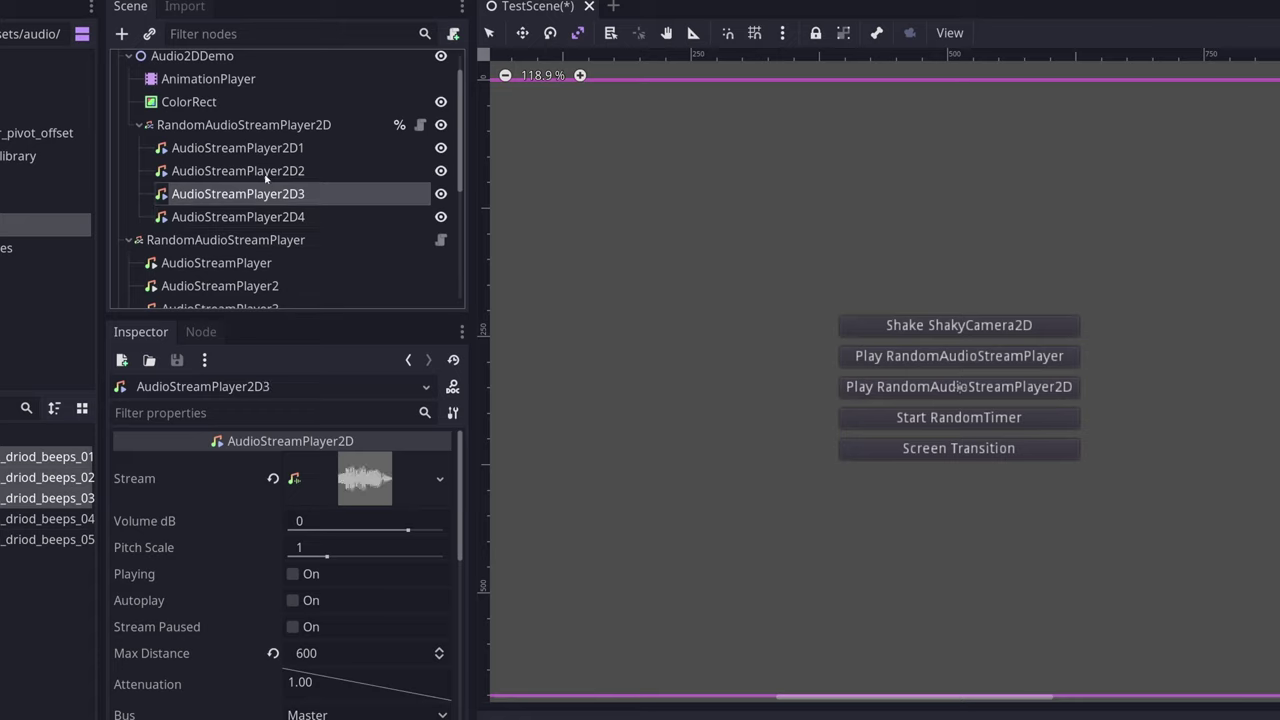
pyautogui.click(264, 148)
pyautogui.click(260, 218)
pyautogui.click(265, 127)
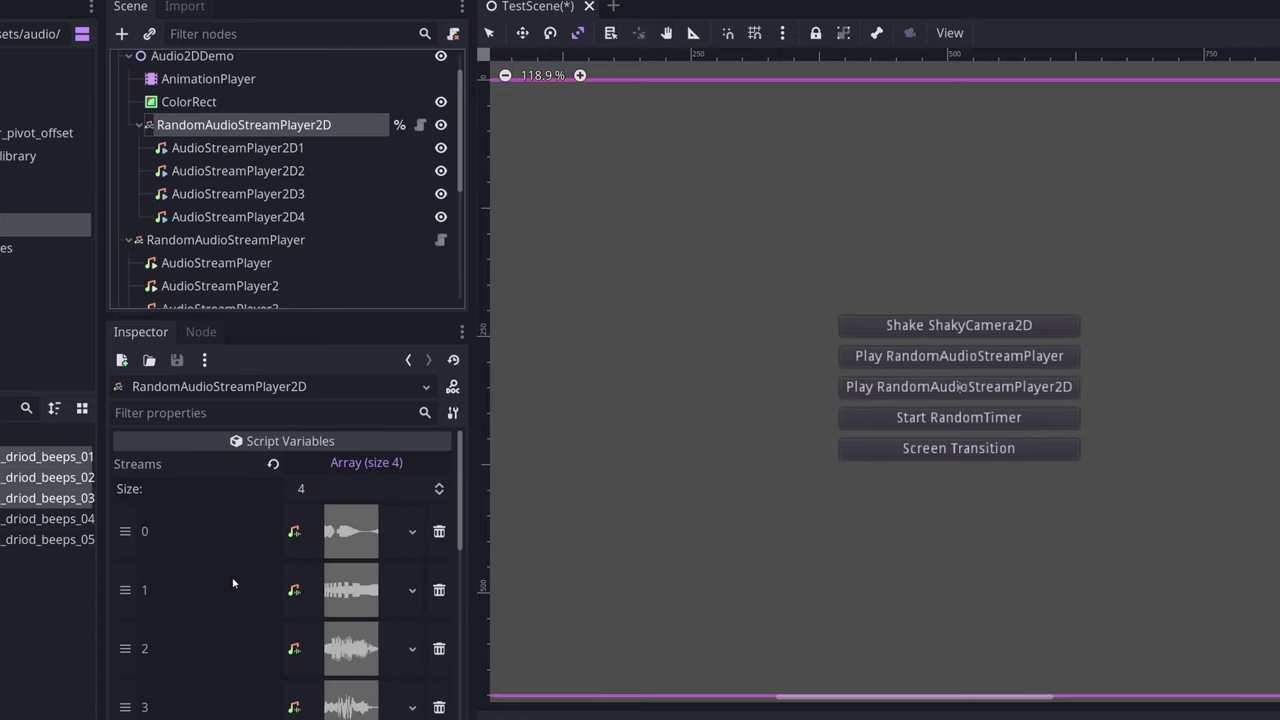
pyautogui.scroll(-1, 220, 558)
pyautogui.scroll(1, 222, 554)
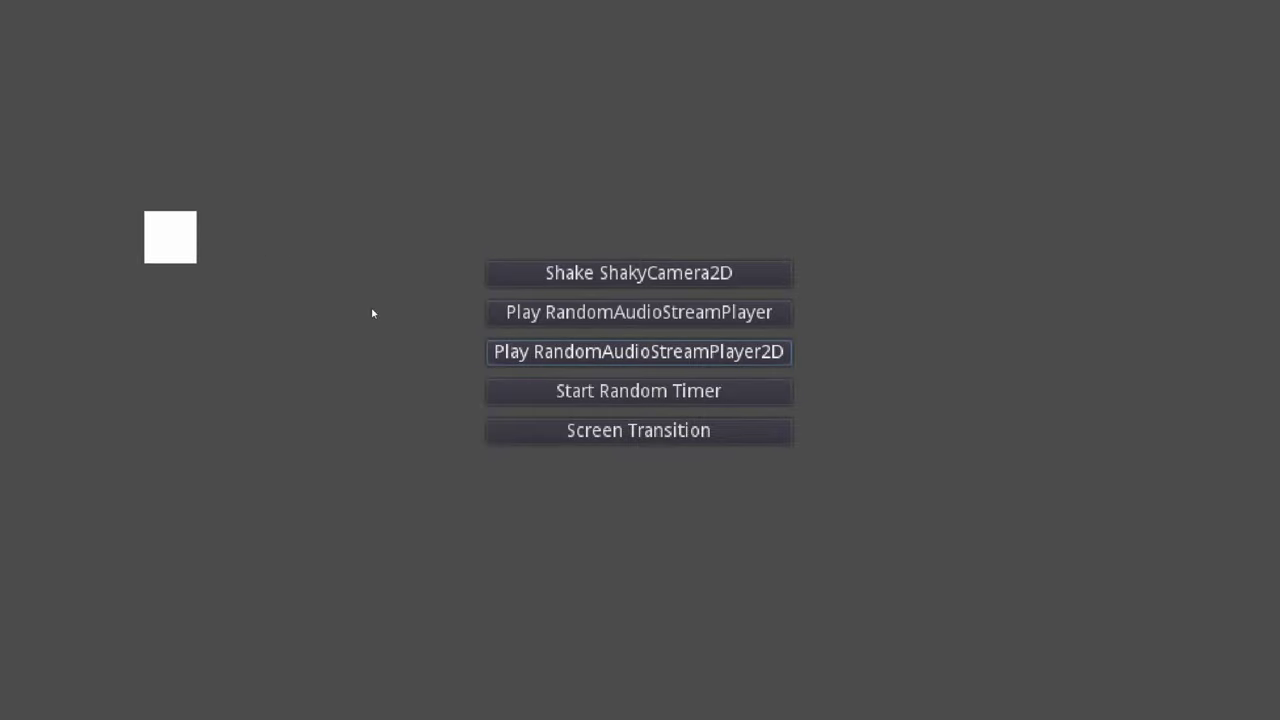
# Play the RandomAudioStreamPlayer2D repeatedly in the running test scene while the white square moves across
pyautogui.click(670, 356)
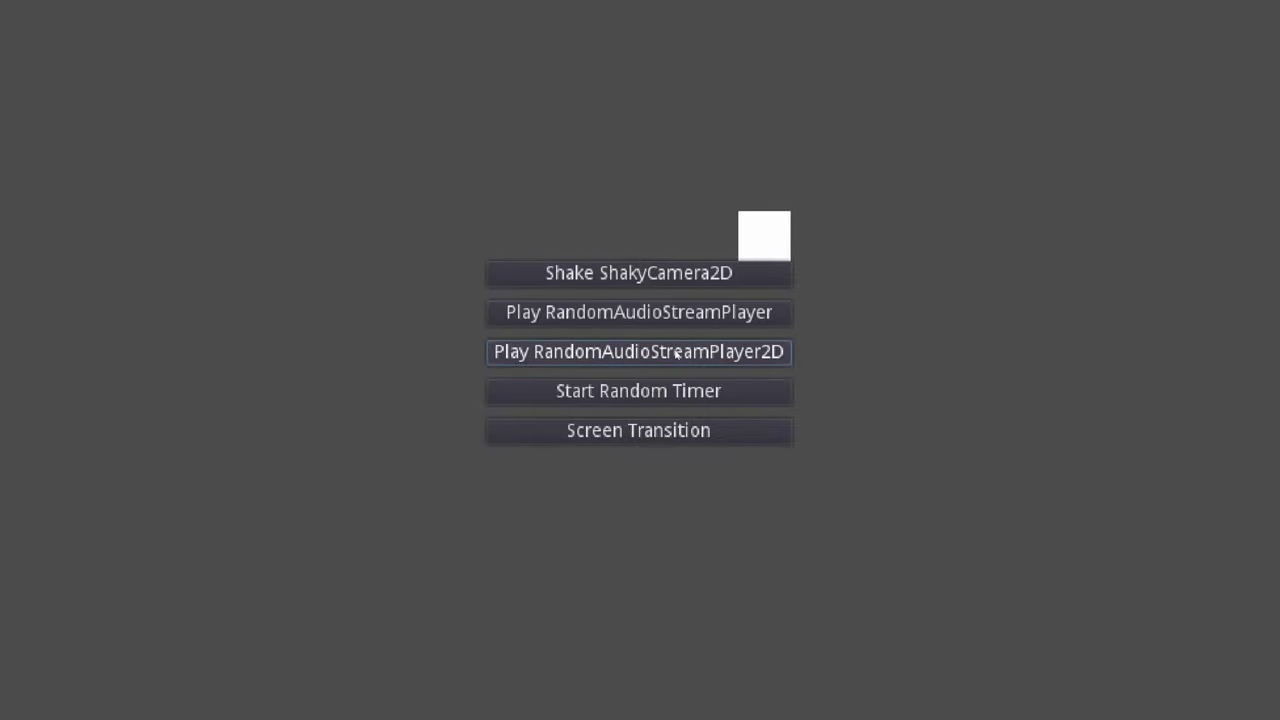
pyautogui.click(676, 355)
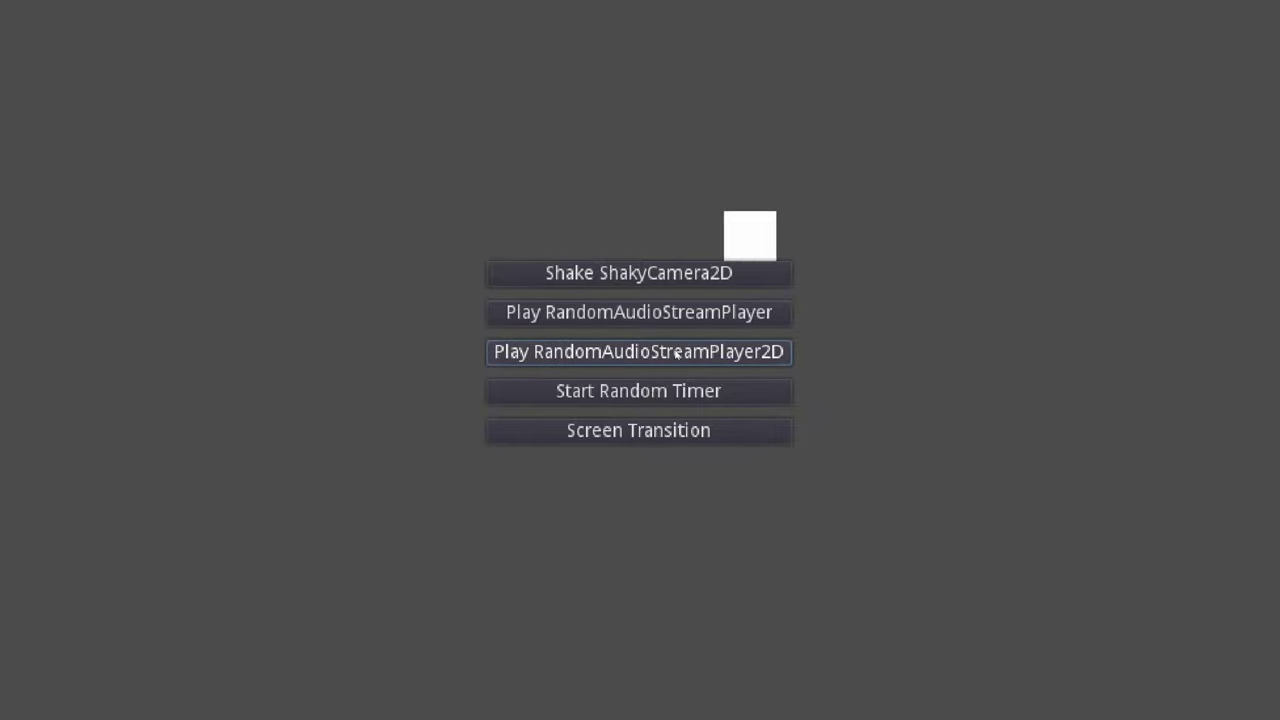
pyautogui.click(676, 355)
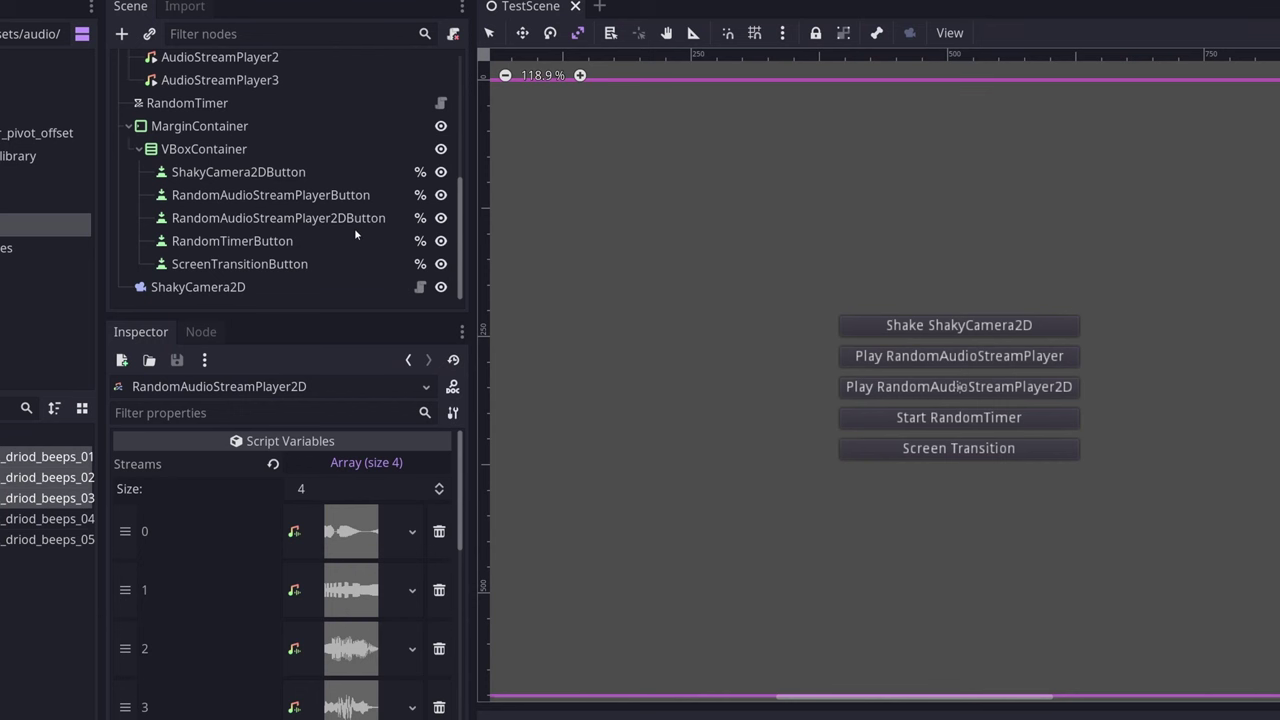
# Select the RandomTimer node and review its wait time and one-shot properties
pyautogui.scroll(2, 310, 235)
pyautogui.click(265, 200)
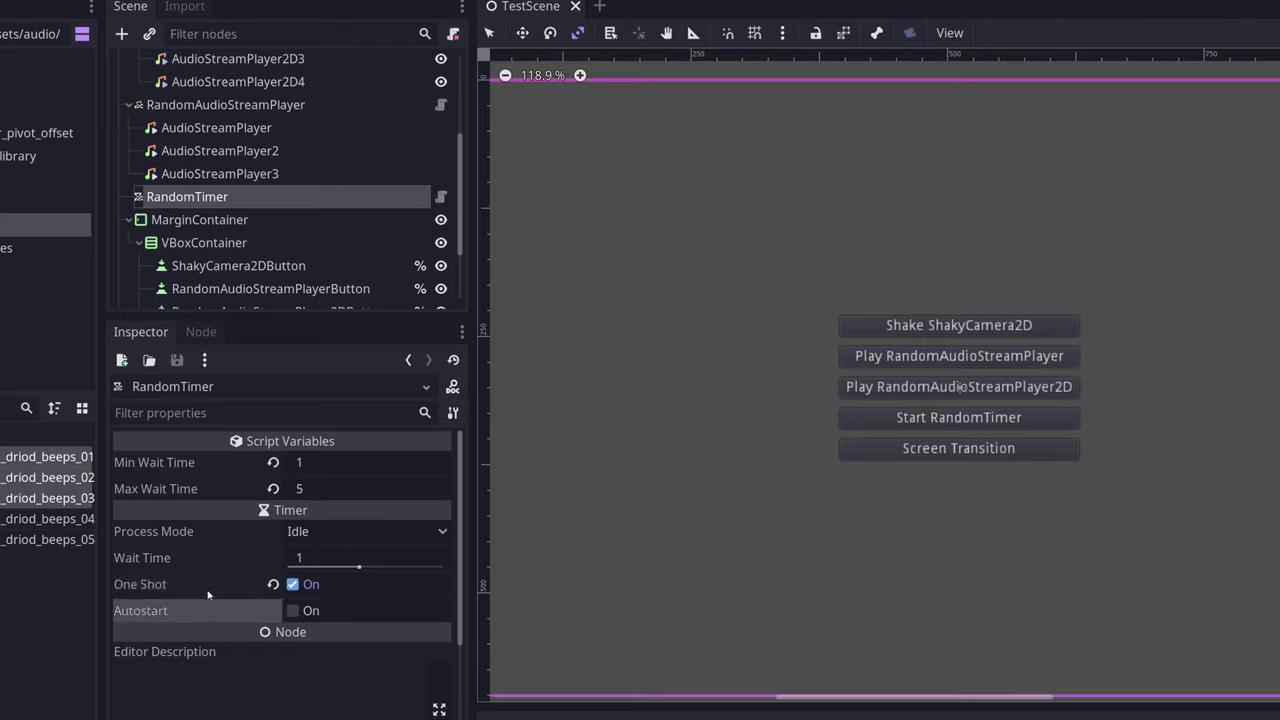
# Turn the RandomTimer's One Shot option off and back on, and save the scene
pyautogui.click(293, 585)
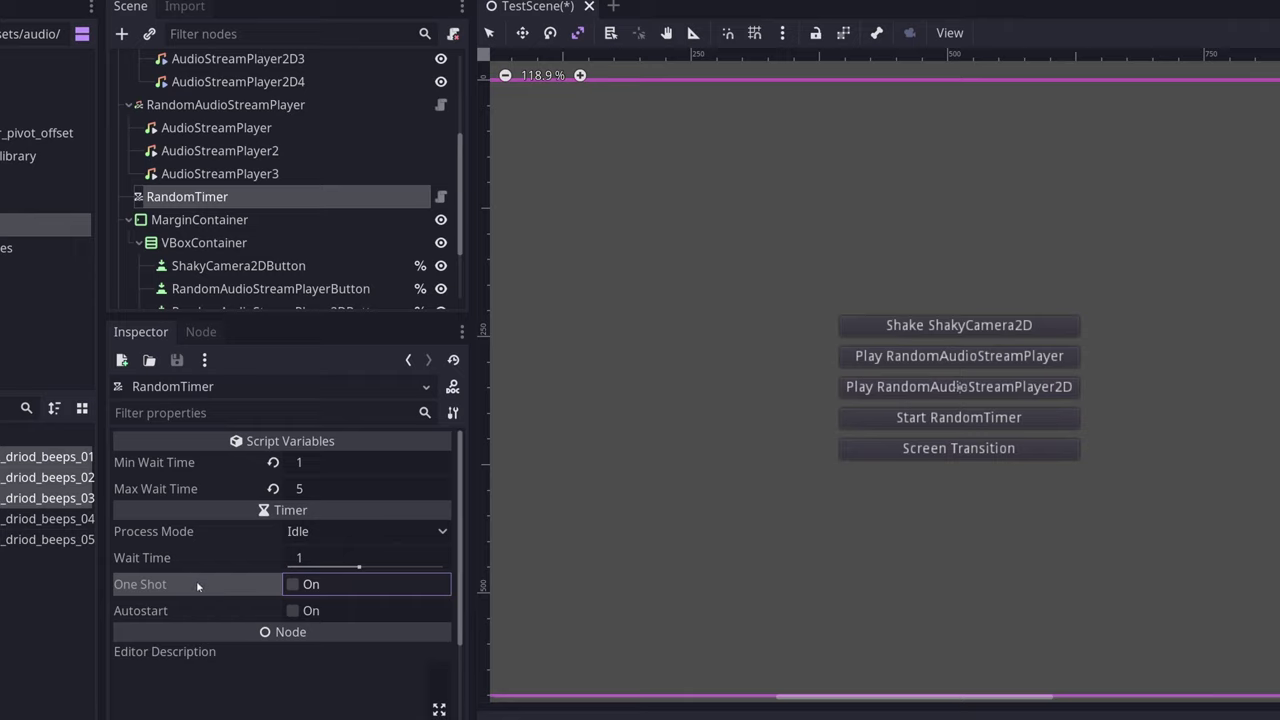
pyautogui.click(318, 588)
pyautogui.hotkey('ctrl', 's')
# Check the timeout() signal in the RandomTimer's signal list and return to its properties
pyautogui.click(201, 331)
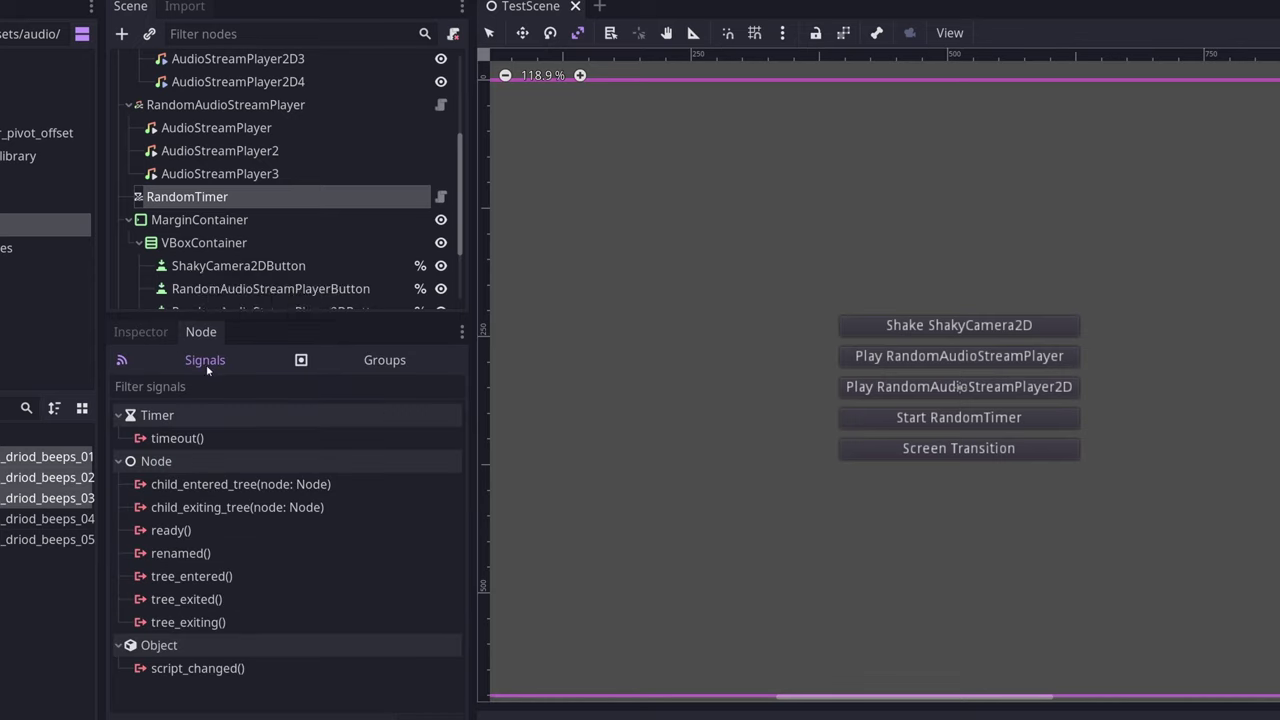
pyautogui.click(204, 437)
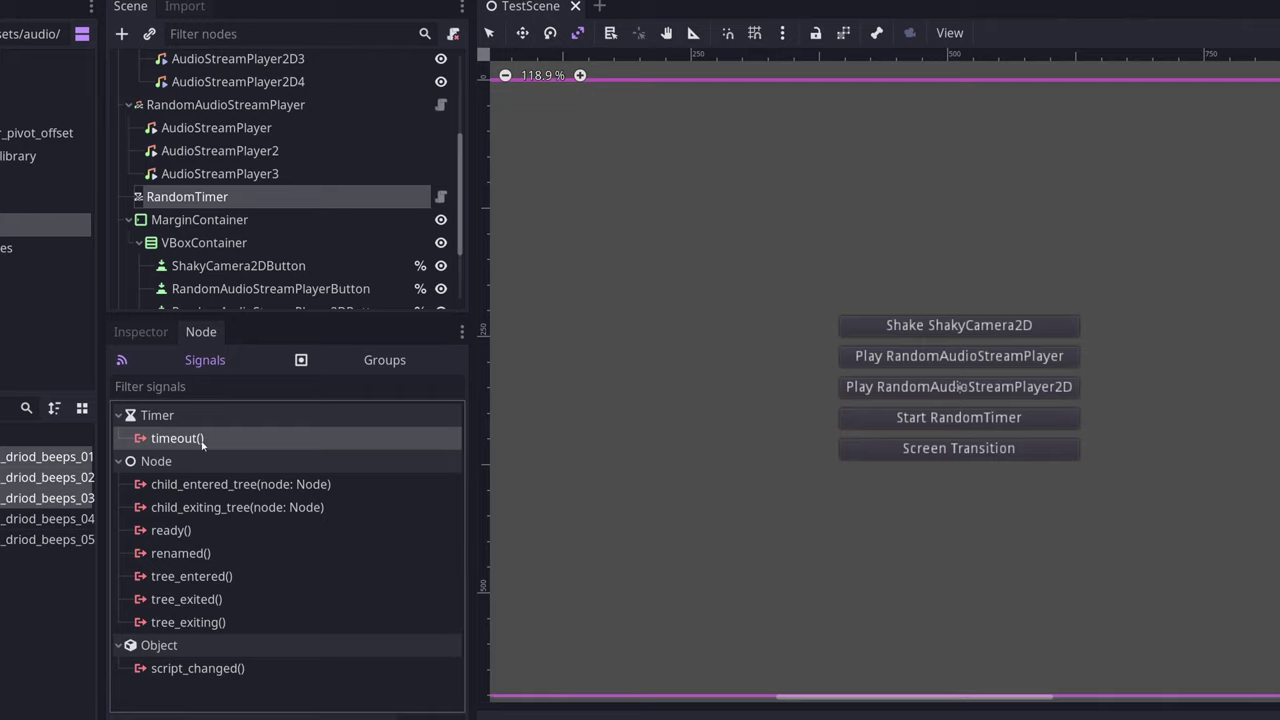
pyautogui.click(140, 331)
# Run the test scene and restart the RandomTimer repeatedly to compare its random wait times
pyautogui.press('F6')
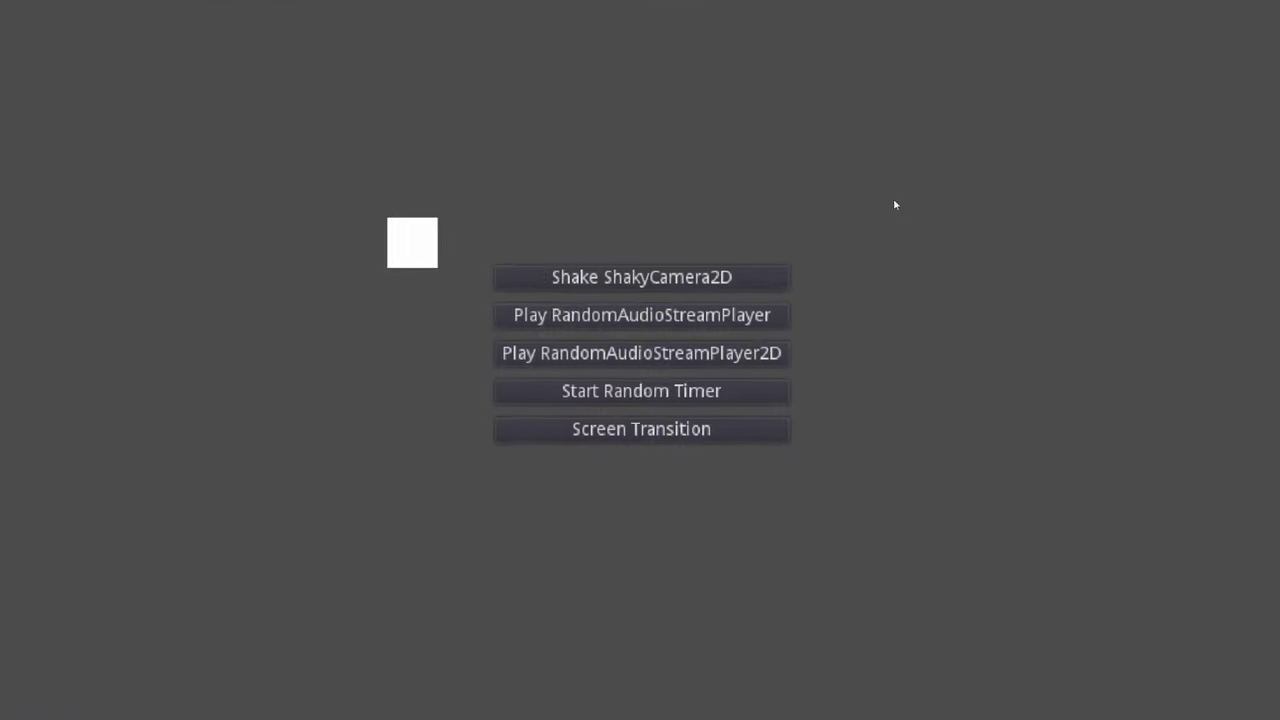
pyautogui.click(756, 396)
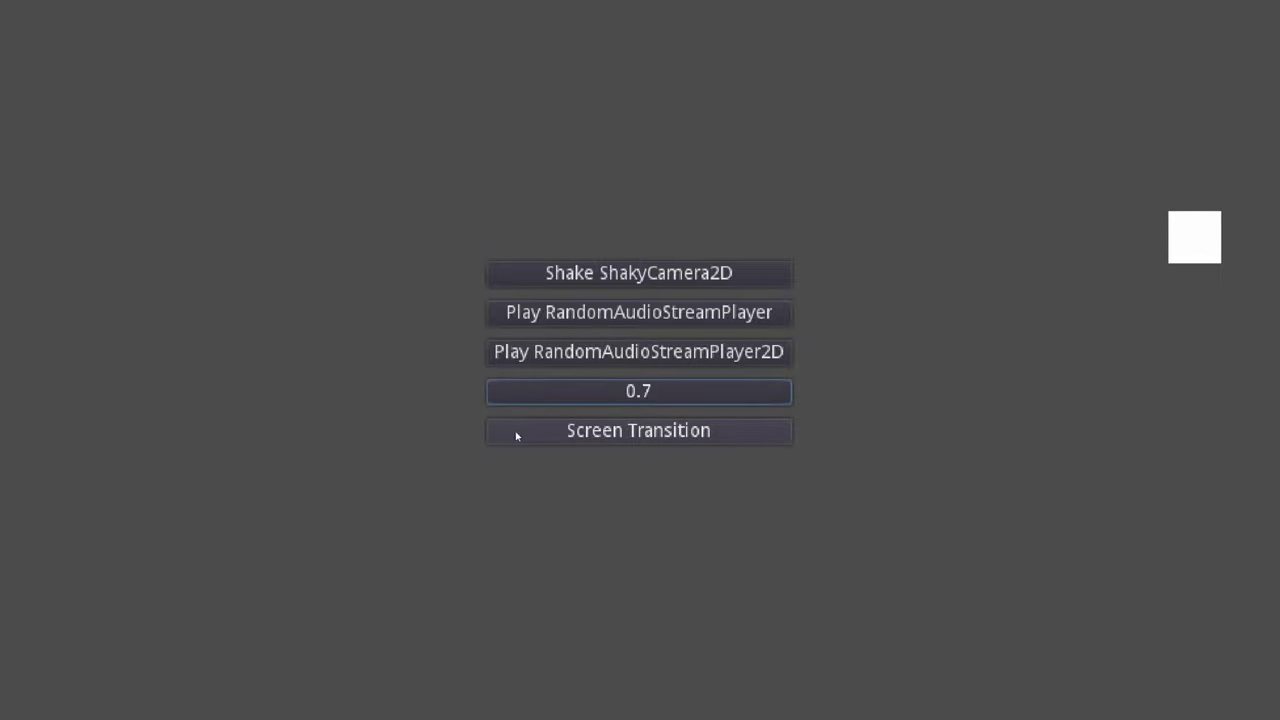
pyautogui.click(536, 396)
pyautogui.click(534, 396)
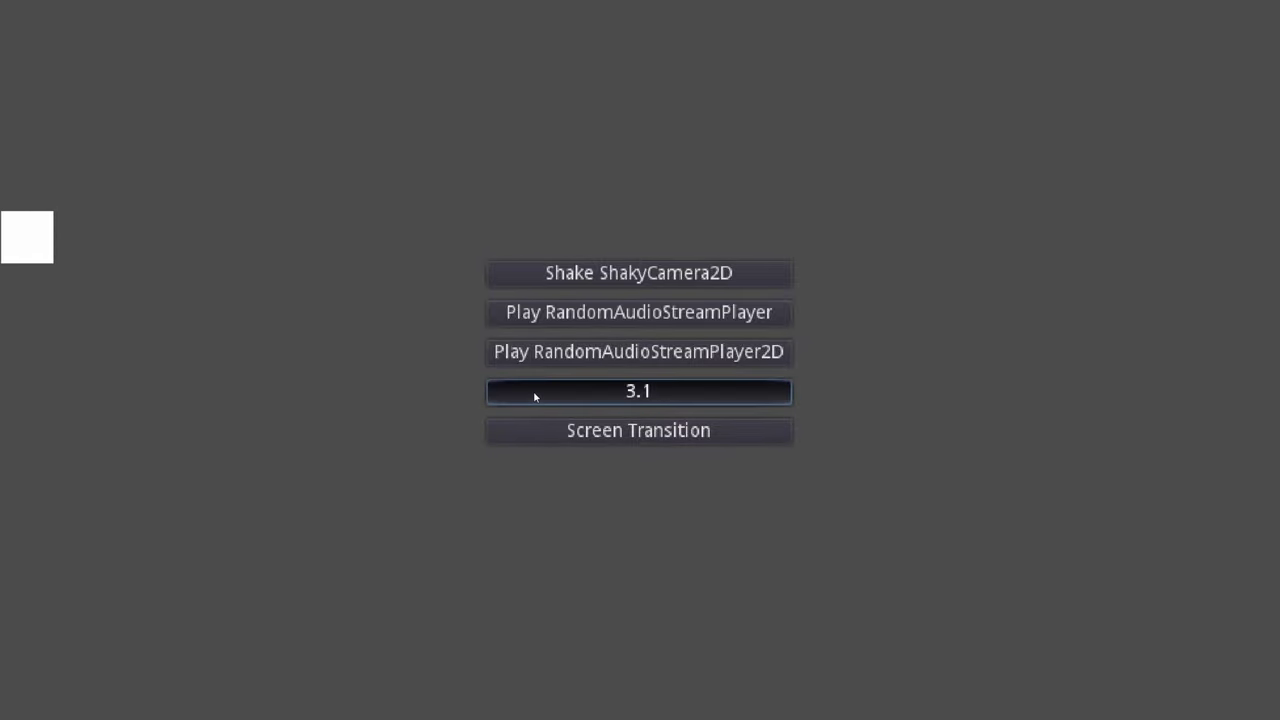
pyautogui.click(514, 394)
pyautogui.click(557, 401)
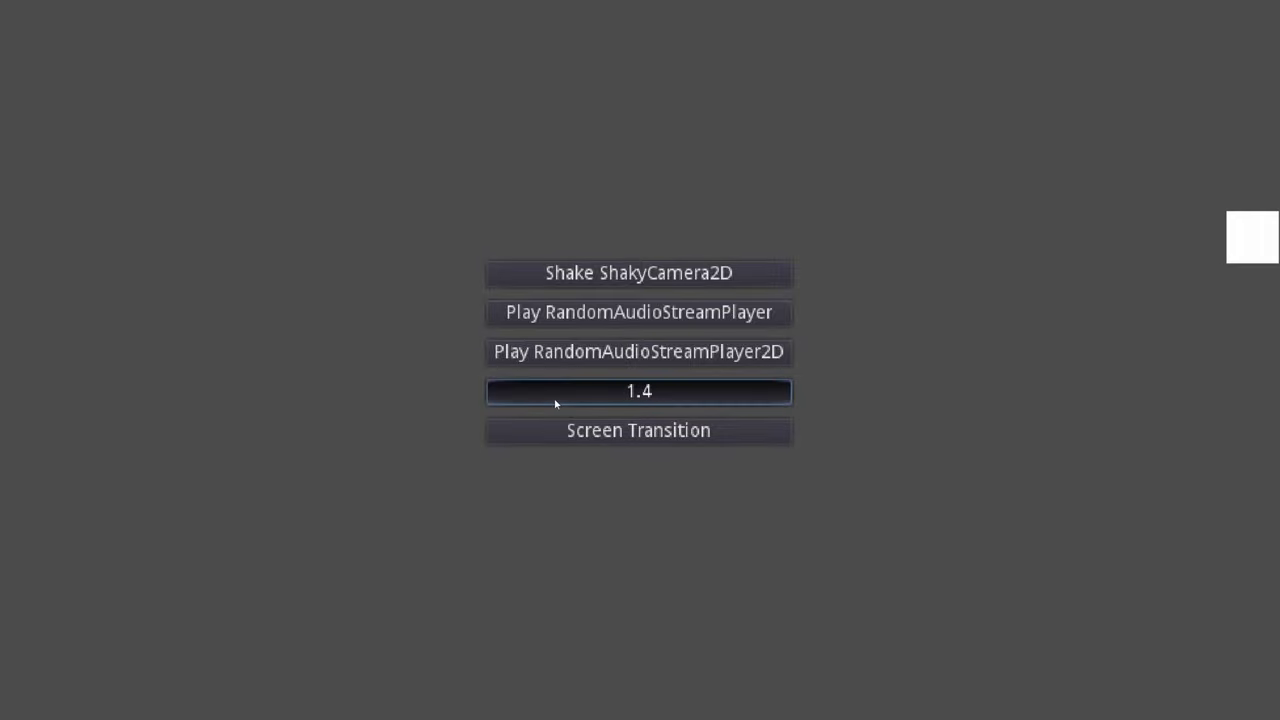
pyautogui.click(567, 400)
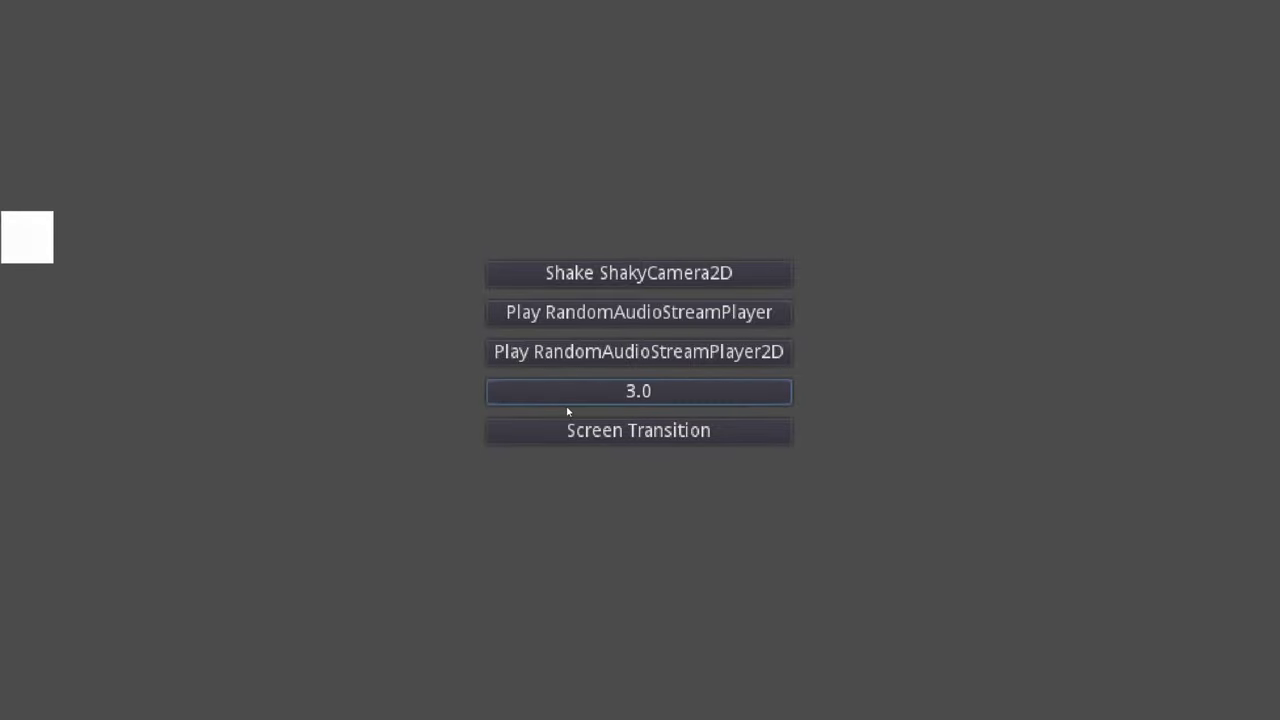
pyautogui.click(562, 399)
pyautogui.click(566, 398)
pyautogui.click(566, 398)
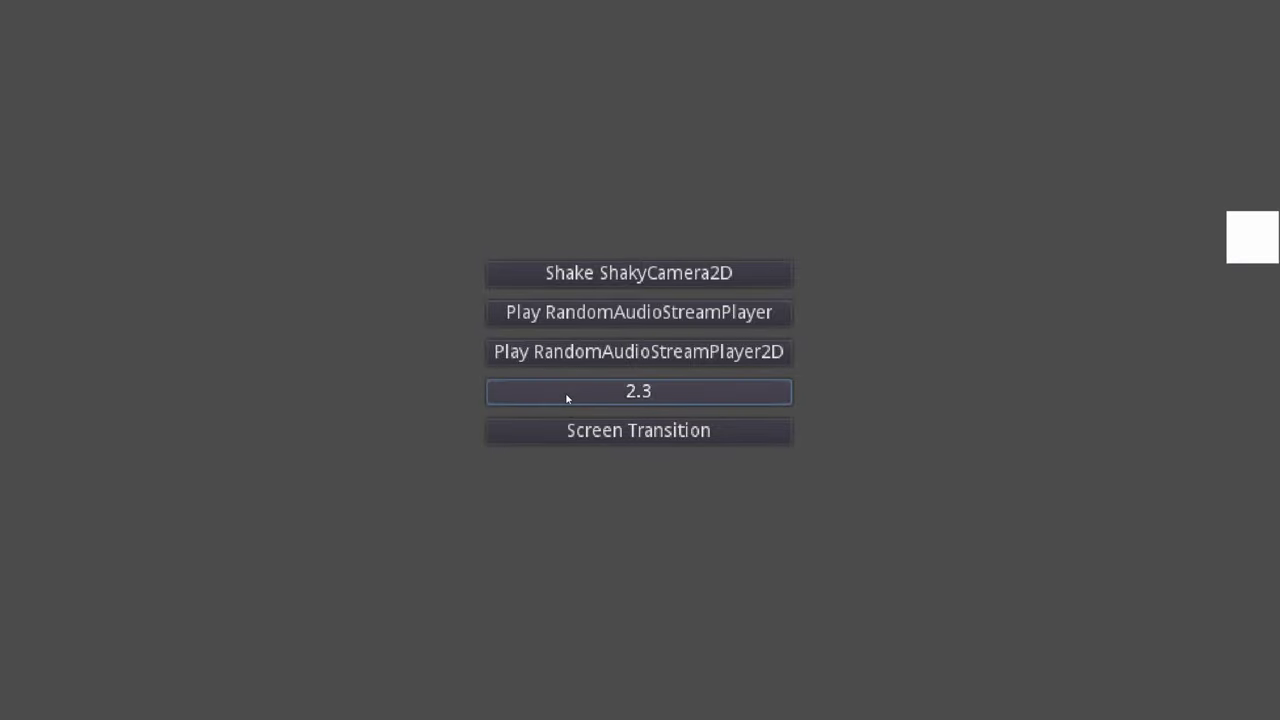
pyautogui.click(566, 398)
pyautogui.click(566, 398)
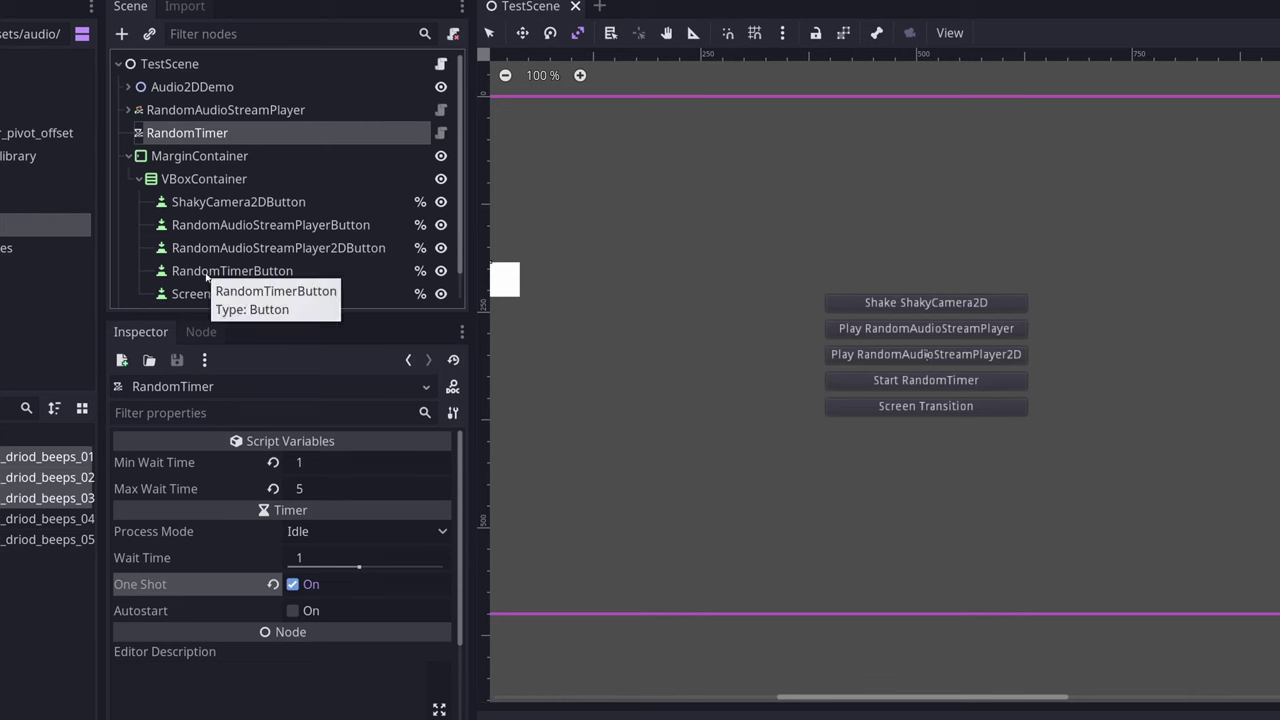
# Open the Node Library category under Addons in the general project settings
pyautogui.scroll(-1, 170, 260)
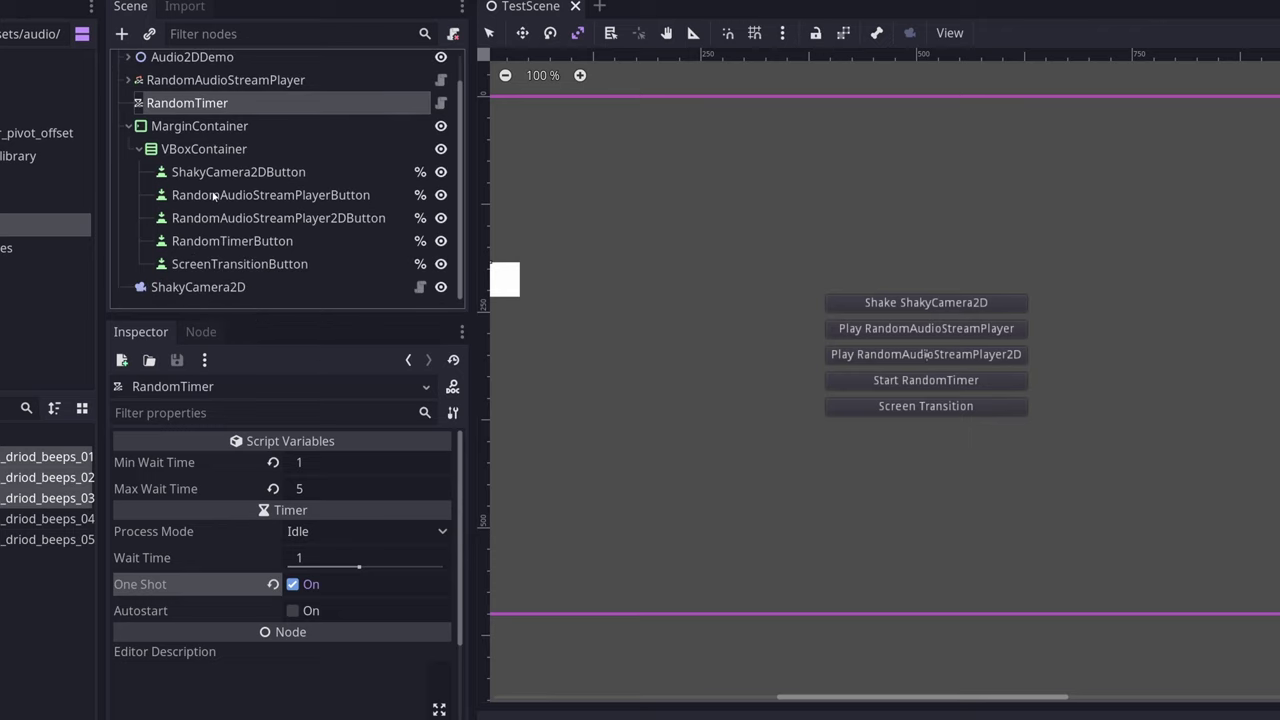
pyautogui.scroll(1, 212, 246)
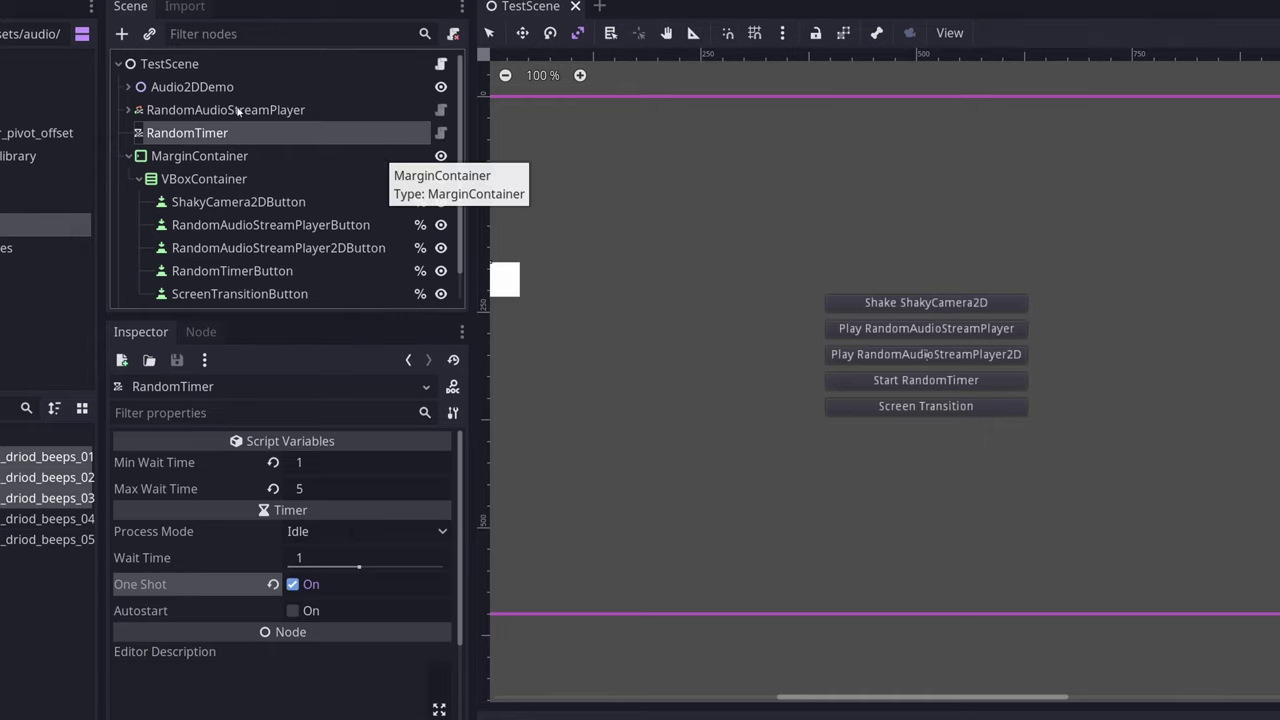
pyautogui.click(77, 14)
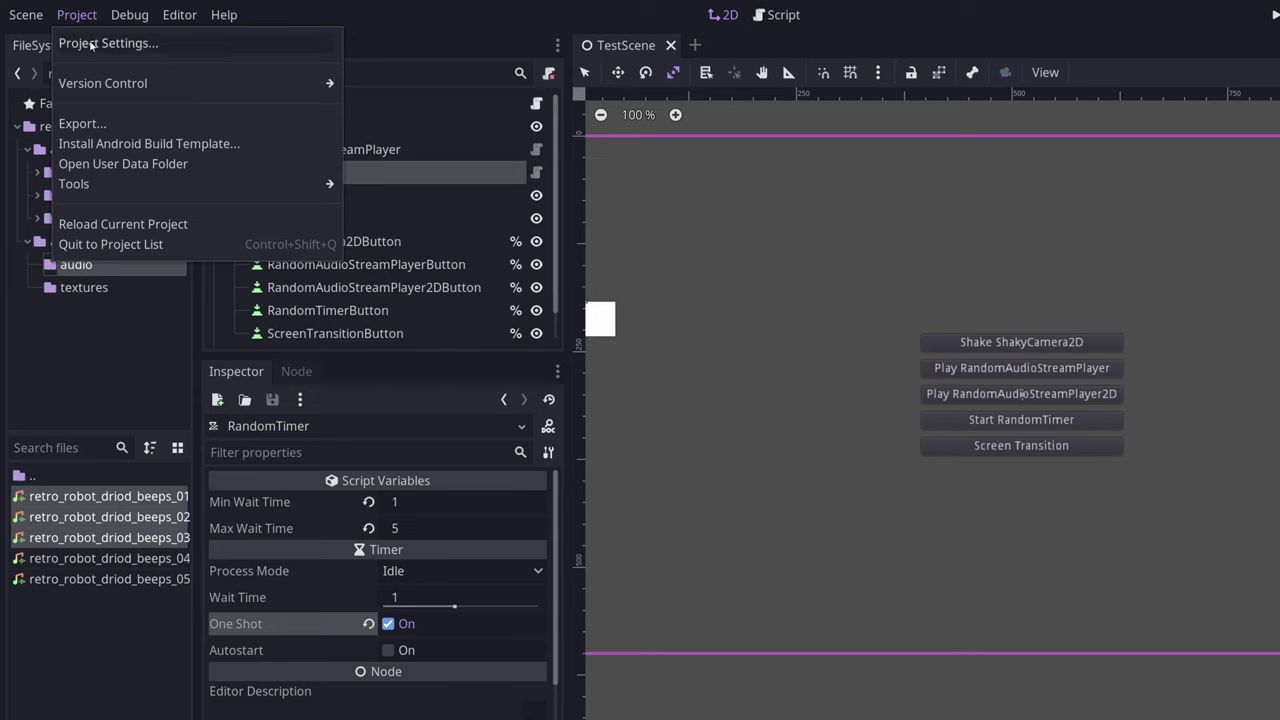
pyautogui.click(90, 44)
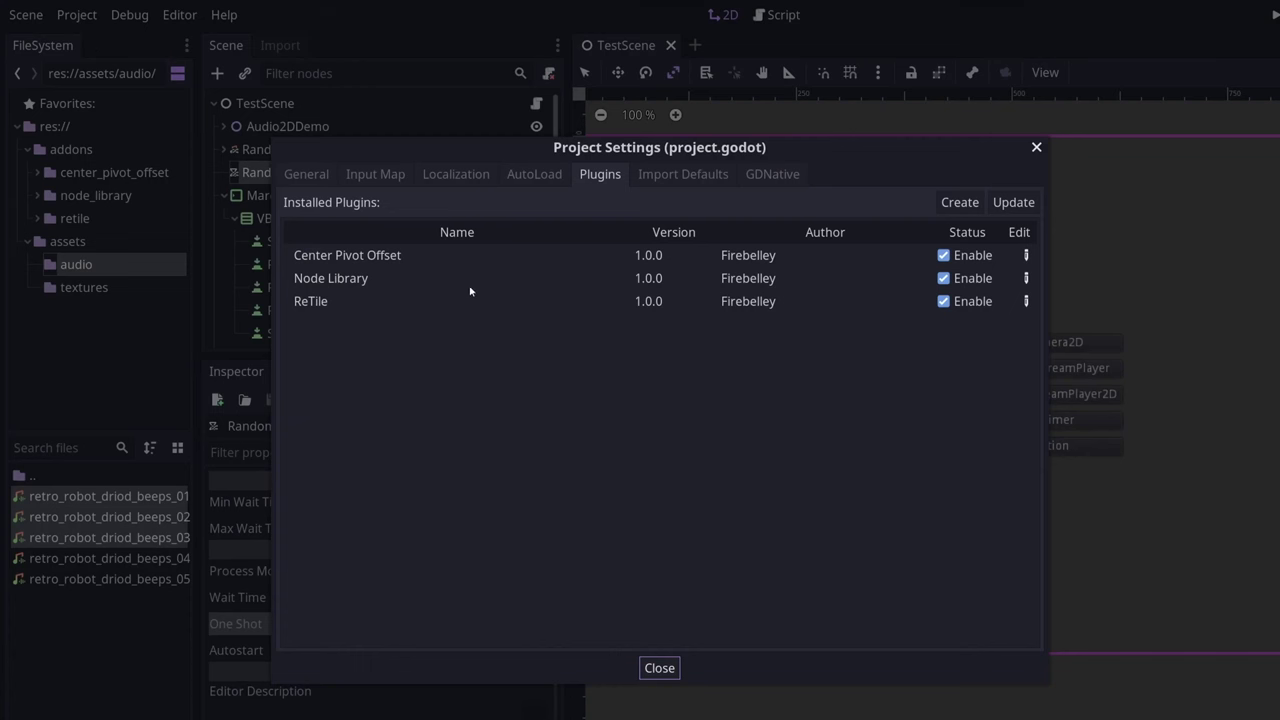
pyautogui.click(308, 181)
pyautogui.scroll(-15, 381, 362)
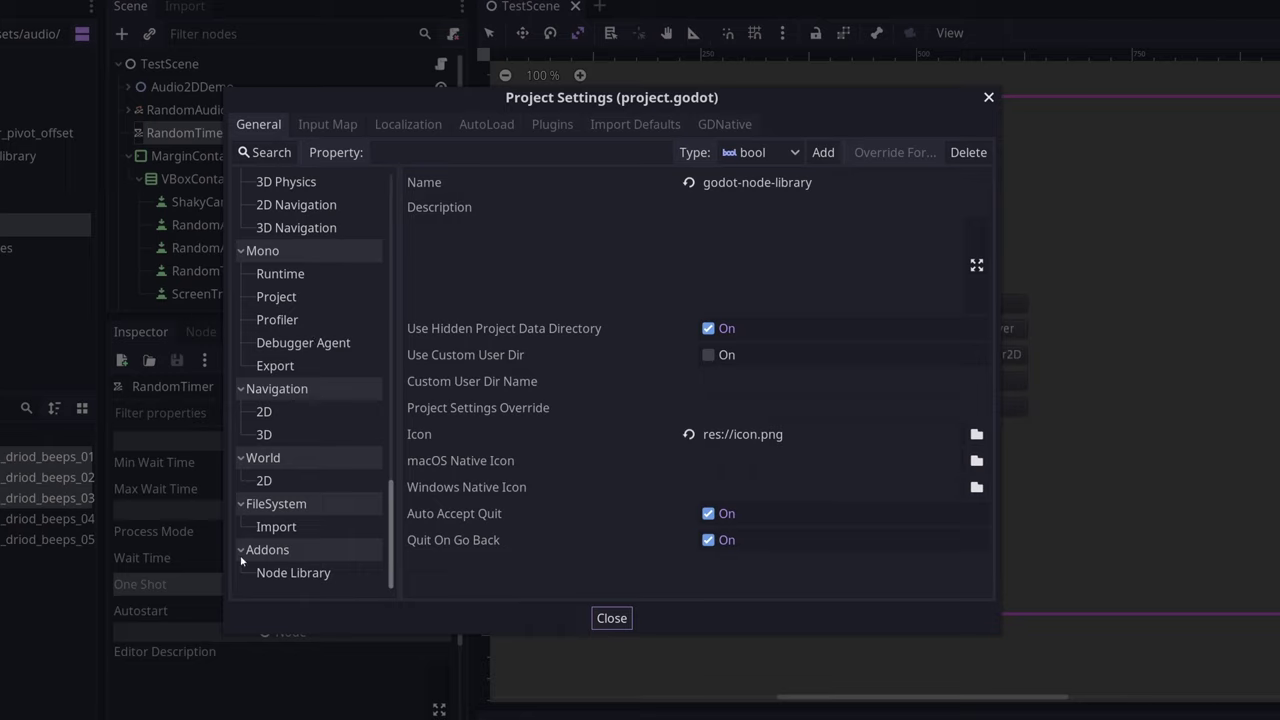
pyautogui.click(290, 574)
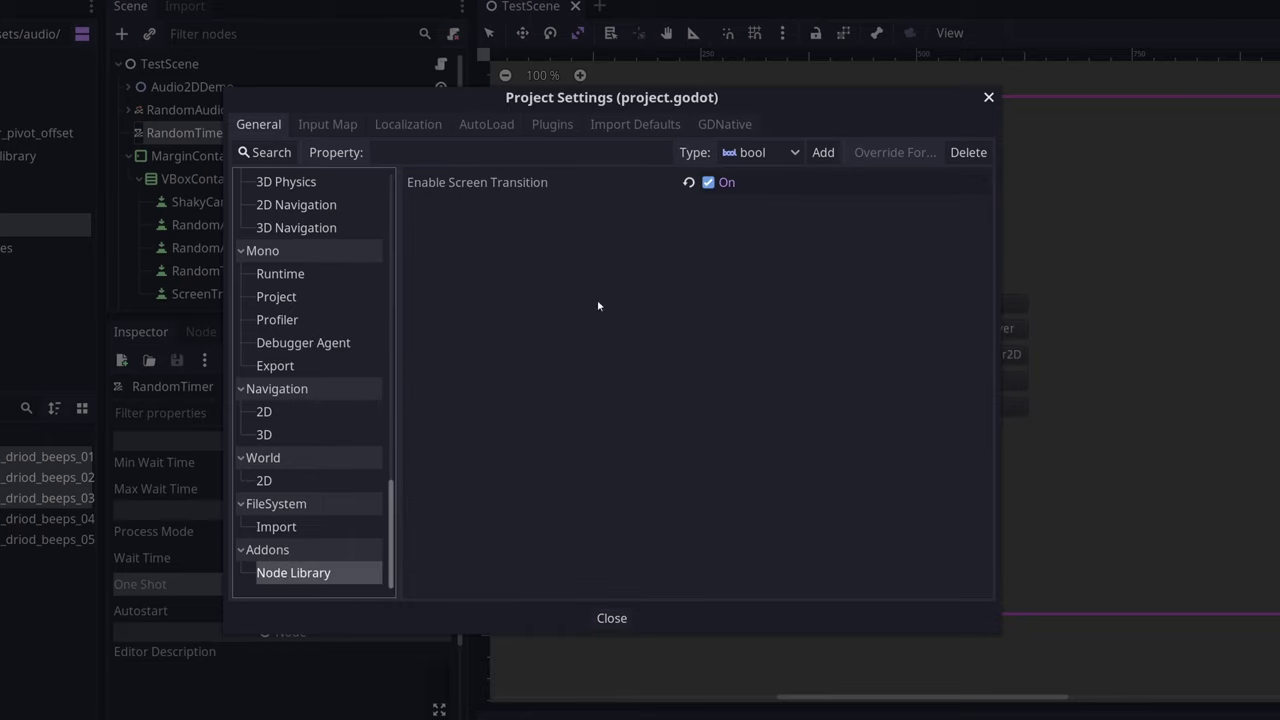
# Switch the Enable Screen Transition setting off and on again
pyautogui.click(476, 187)
pyautogui.click(709, 185)
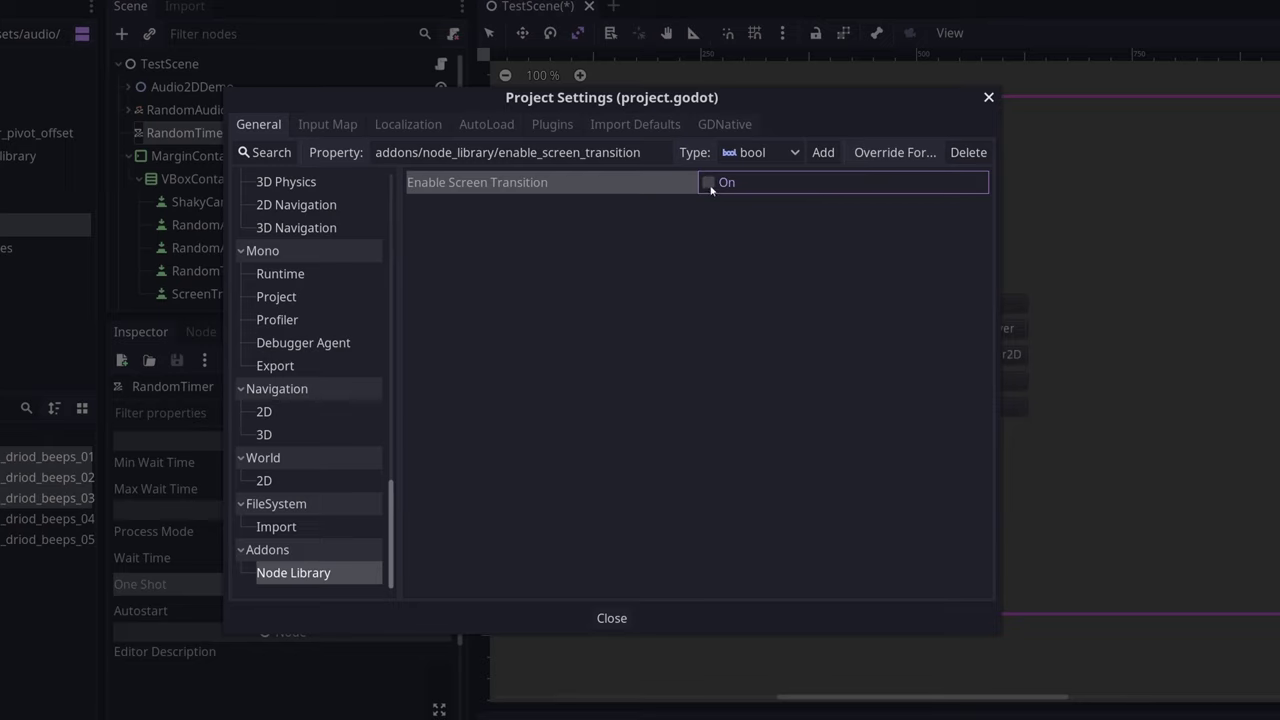
pyautogui.click(709, 184)
# Check the ScreenTransition entry in the project's autoload list
pyautogui.click(482, 127)
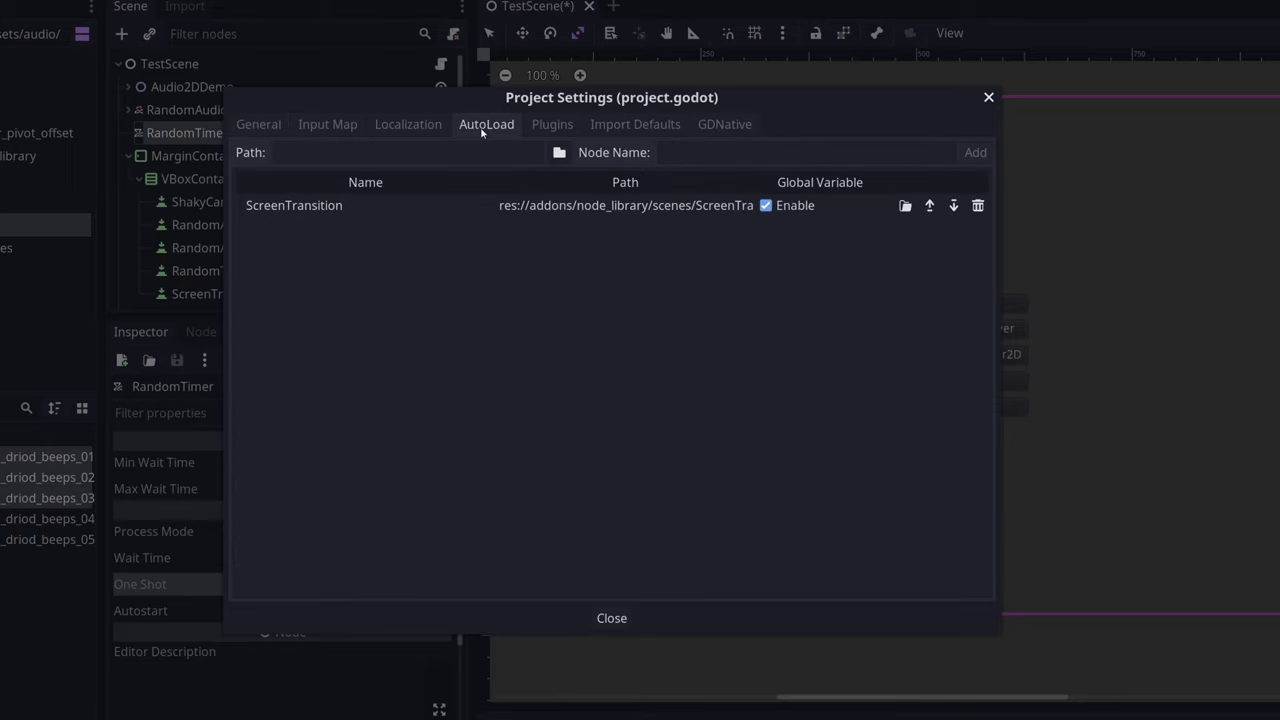
pyautogui.click(284, 208)
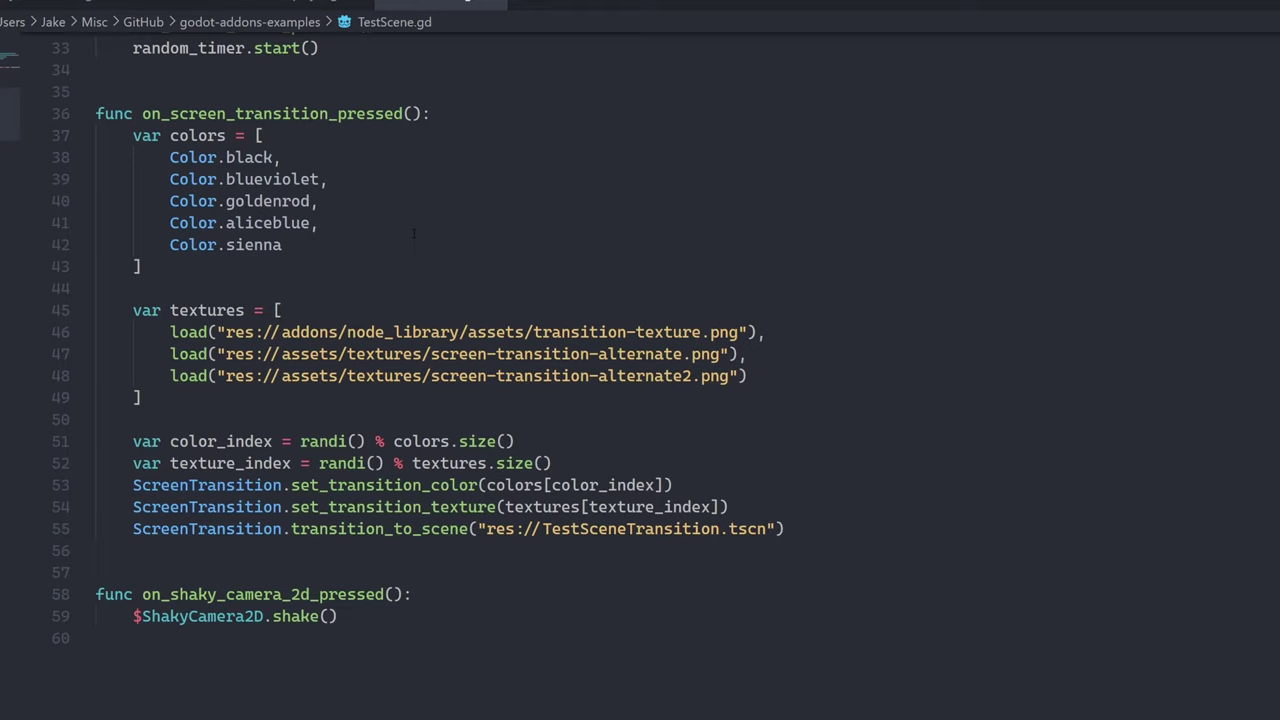
# In TestScene.gd in Visual Studio Code, highlight the set_transition_color and set_transition_texture calls on ScreenTransition one after the other
pyautogui.click(228, 485)
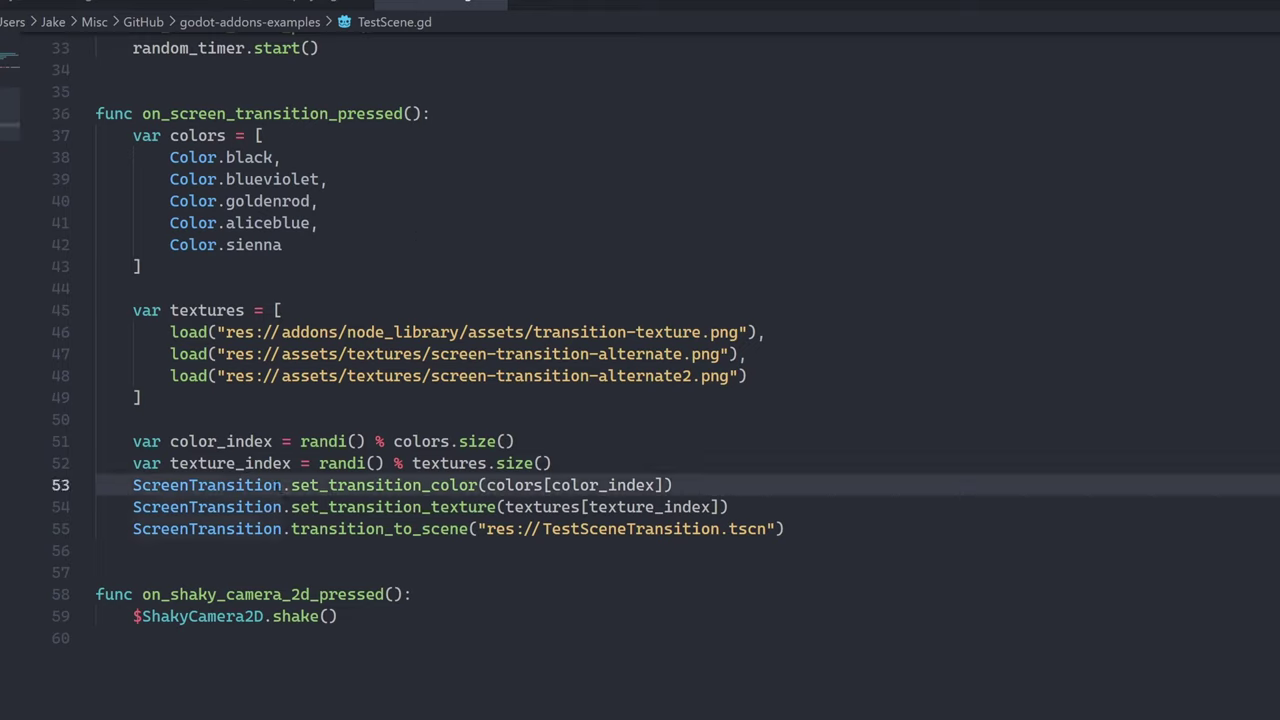
pyautogui.moveTo(283, 485); pyautogui.dragTo(480, 485)
pyautogui.moveTo(480, 485)
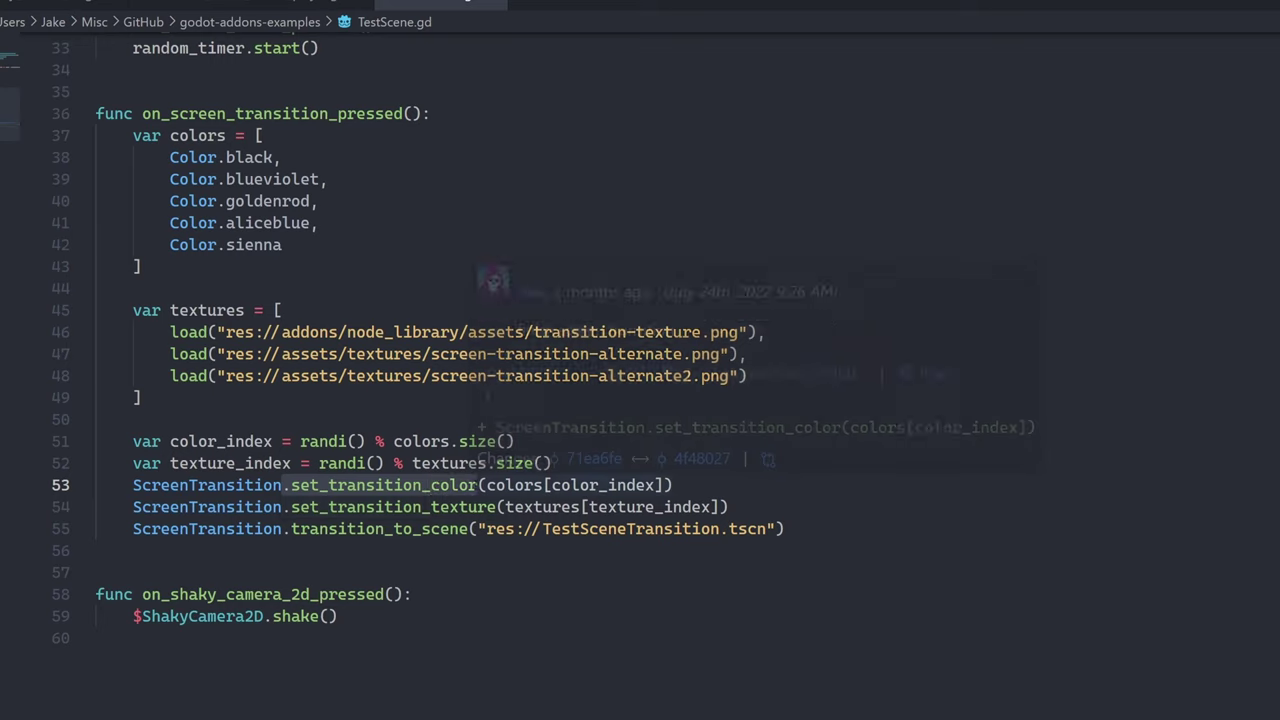
pyautogui.press('Down')
pyautogui.hotkey('ctrl', 'Left')
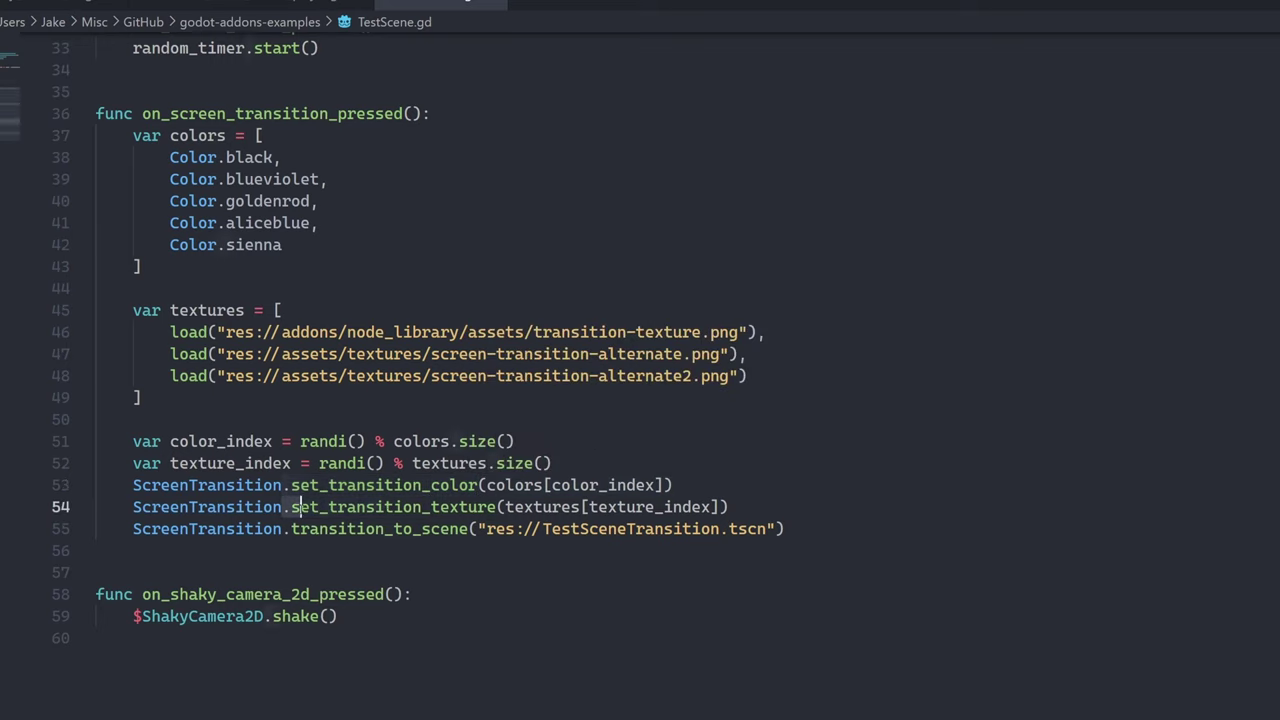
pyautogui.hotkey('shift', 'Right')
pyautogui.hotkey('shift', 'Right')
pyautogui.hotkey('shift', 'Right')
pyautogui.hotkey('shift', 'Right')
pyautogui.hotkey('shift', 'Right')
pyautogui.hotkey('shift', 'Right')
pyautogui.hotkey('shift', 'Right')
pyautogui.hotkey('shift', 'Right')
pyautogui.hotkey('shift', 'Right')
pyautogui.hotkey('shift', 'Right')
pyautogui.hotkey('shift', 'Right')
pyautogui.hotkey('shift', 'Right')
pyautogui.hotkey('shift', 'Right')
pyautogui.hotkey('shift', 'Right')
pyautogui.hotkey('shift', 'Right')
pyautogui.hotkey('shift', 'Right')
pyautogui.hotkey('shift', 'Right')
pyautogui.hotkey('shift', 'Right')
pyautogui.hotkey('shift', 'Right')
pyautogui.hotkey('shift', 'Right')
pyautogui.hotkey('ctrl', 'k')
pyautogui.hotkey('ctrl', 'i')
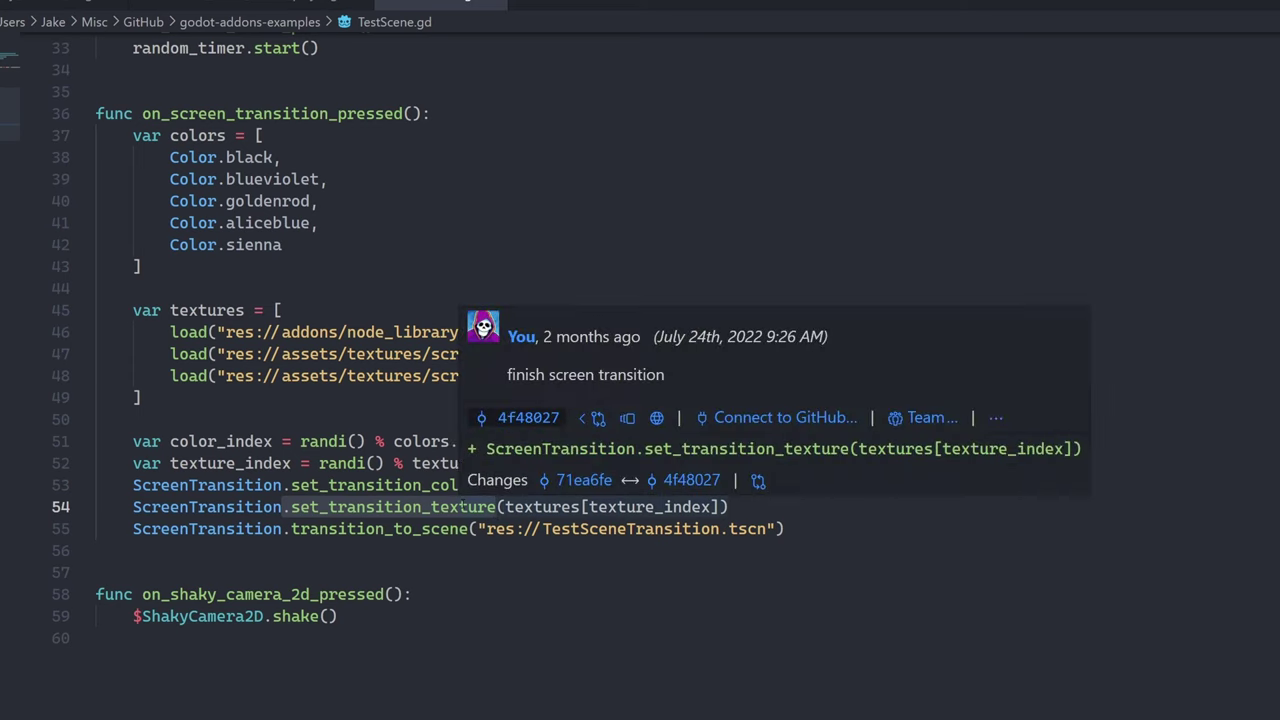
pyautogui.press('Escape')
# Highlight the transition_to_scene call on line 55 of TestScene.gd, then clear the selection
pyautogui.press('Down')
pyautogui.hotkey('ctrl', 'Left')
pyautogui.hotkey('shift', 'Right')
pyautogui.hotkey('shift', 'Right')
pyautogui.hotkey('shift', 'Right')
pyautogui.hotkey('shift', 'Right')
pyautogui.hotkey('shift', 'Right')
pyautogui.hotkey('shift', 'Right')
pyautogui.hotkey('shift', 'Right')
pyautogui.hotkey('shift', 'Right')
pyautogui.hotkey('shift', 'Right')
pyautogui.hotkey('shift', 'Right')
pyautogui.hotkey('shift', 'Right')
pyautogui.hotkey('shift', 'Right')
pyautogui.hotkey('shift', 'Right')
pyautogui.hotkey('shift', 'Right')
pyautogui.hotkey('shift', 'Right')
pyautogui.hotkey('shift', 'Right')
pyautogui.hotkey('shift', 'Right')
pyautogui.hotkey('shift', 'Right')
pyautogui.hotkey('shift', 'Right')
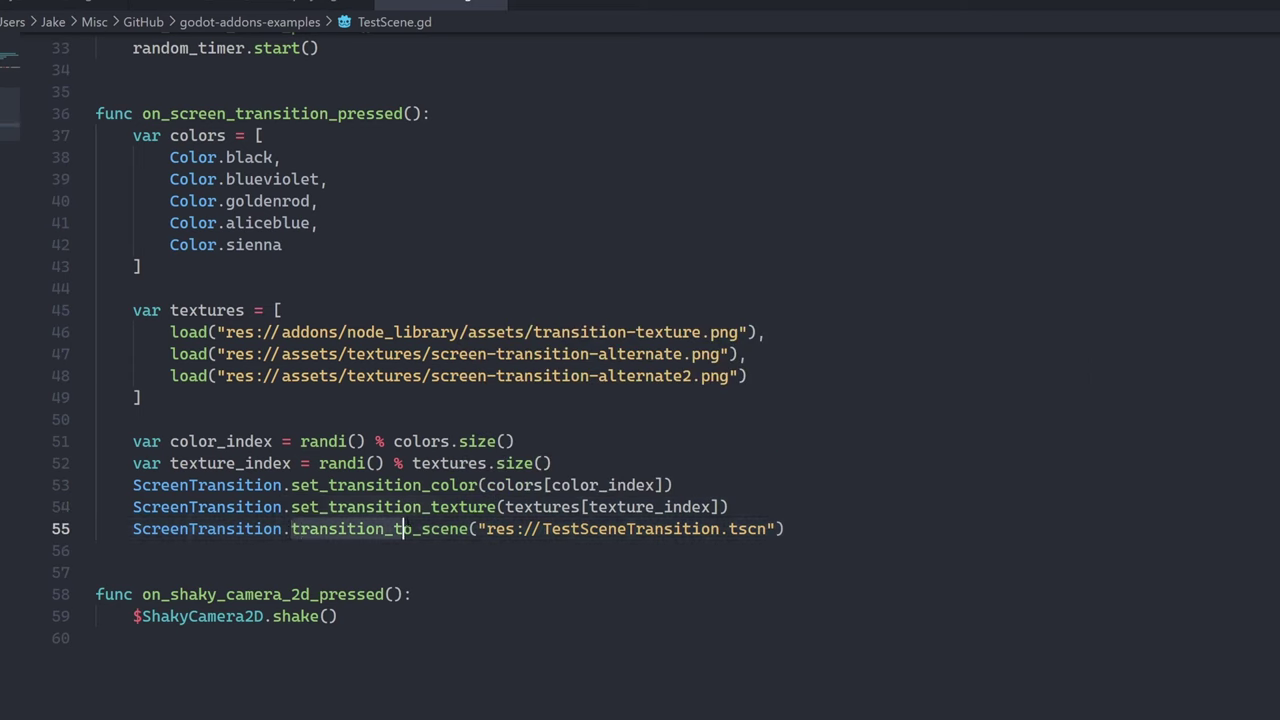
pyautogui.click(497, 587)
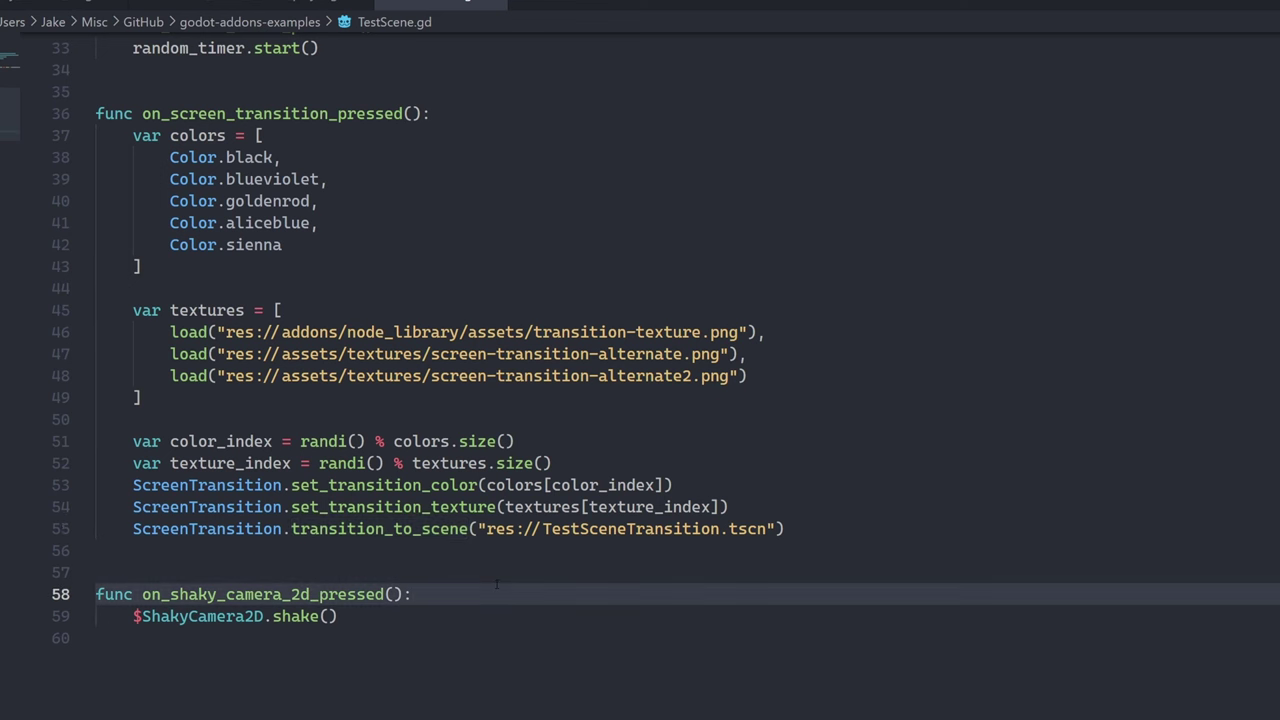
# Switch to screen_transition.gd and highlight the transition_to_scene function name
pyautogui.hotkey('ctrl', 'Tab')
pyautogui.hotkey('shift', 'Right')
pyautogui.hotkey('shift', 'Right')
pyautogui.hotkey('shift', 'Right')
pyautogui.hotkey('shift', 'Right')
pyautogui.hotkey('shift', 'Right')
pyautogui.hotkey('shift', 'Right')
pyautogui.hotkey('shift', 'Right')
pyautogui.hotkey('shift', 'Right')
pyautogui.hotkey('shift', 'Right')
pyautogui.hotkey('shift', 'Right')
pyautogui.hotkey('shift', 'Right')
pyautogui.hotkey('shift', 'Right')
pyautogui.hotkey('shift', 'Right')
pyautogui.hotkey('shift', 'Right')
pyautogui.hotkey('shift', 'Right')
pyautogui.hotkey('shift', 'Right')
pyautogui.hotkey('shift', 'Right')
pyautogui.hotkey('shift', 'Right')
pyautogui.hotkey('shift', 'Right')
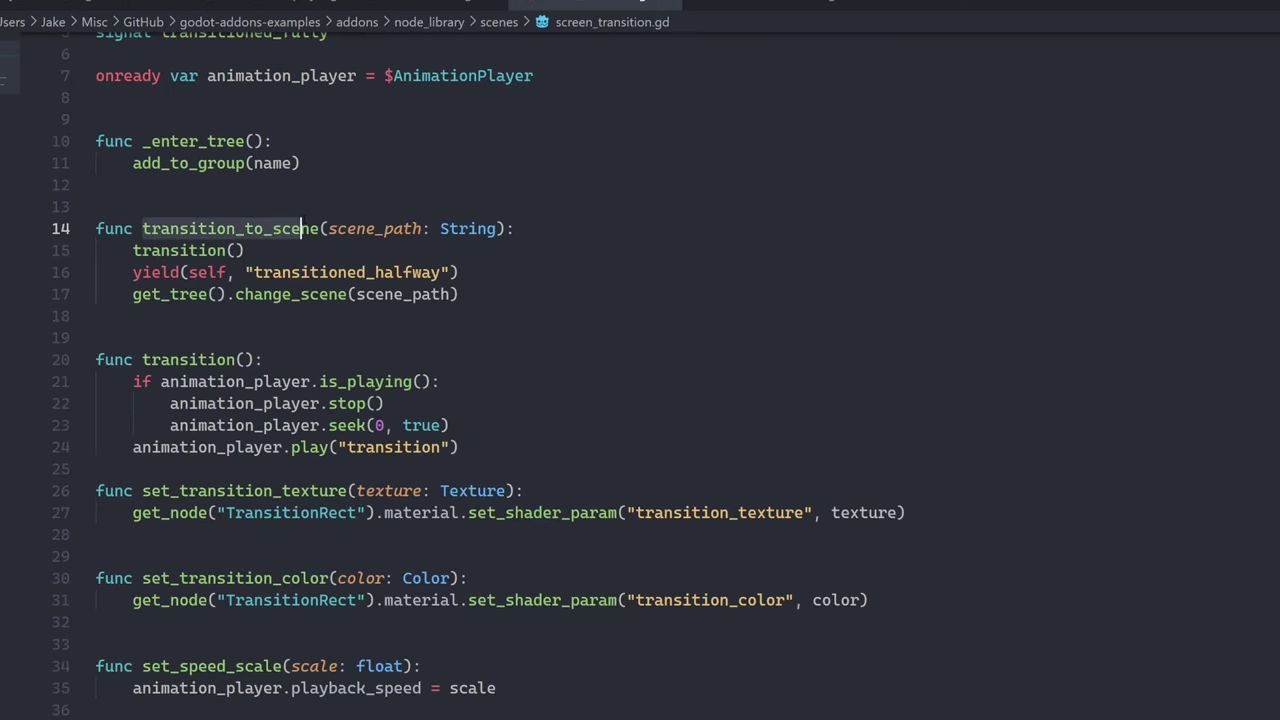
# Trace the transition() call to its function and examine the yield statement inside transition_to_scene
pyautogui.click(170, 228)
pyautogui.press('Down')
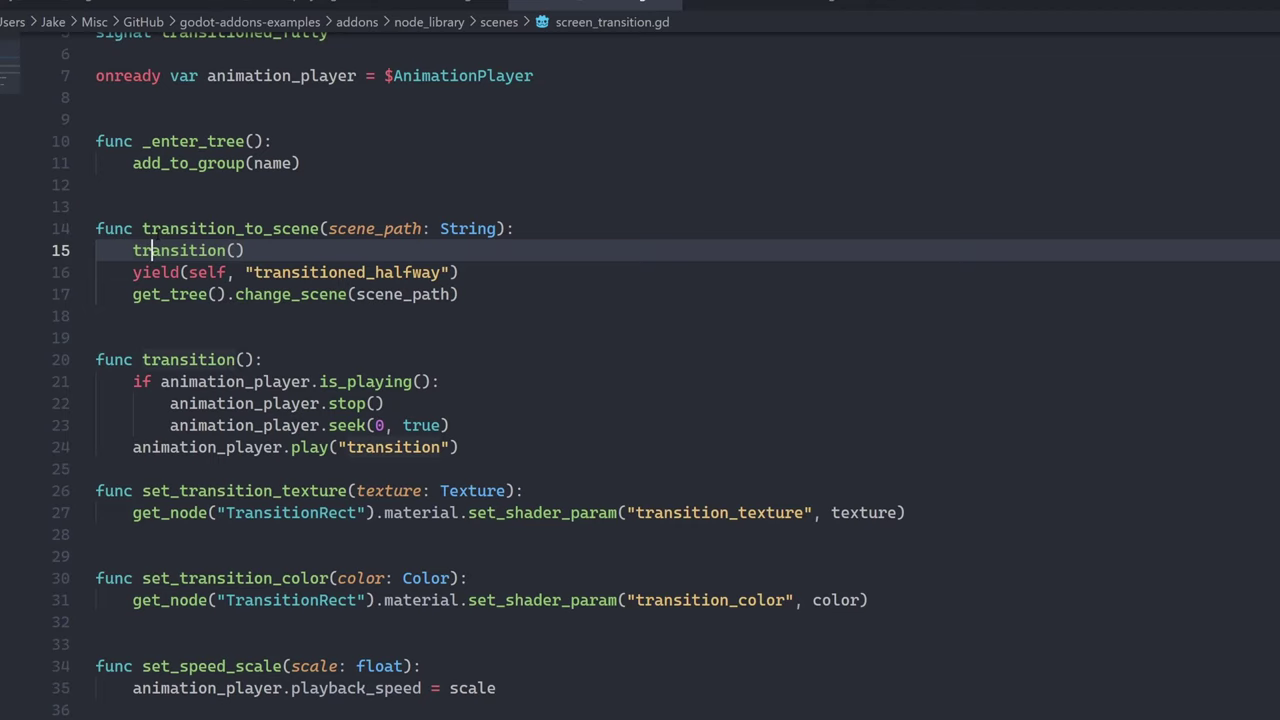
pyautogui.scroll(-1, 640, 370)
pyautogui.click(150, 309)
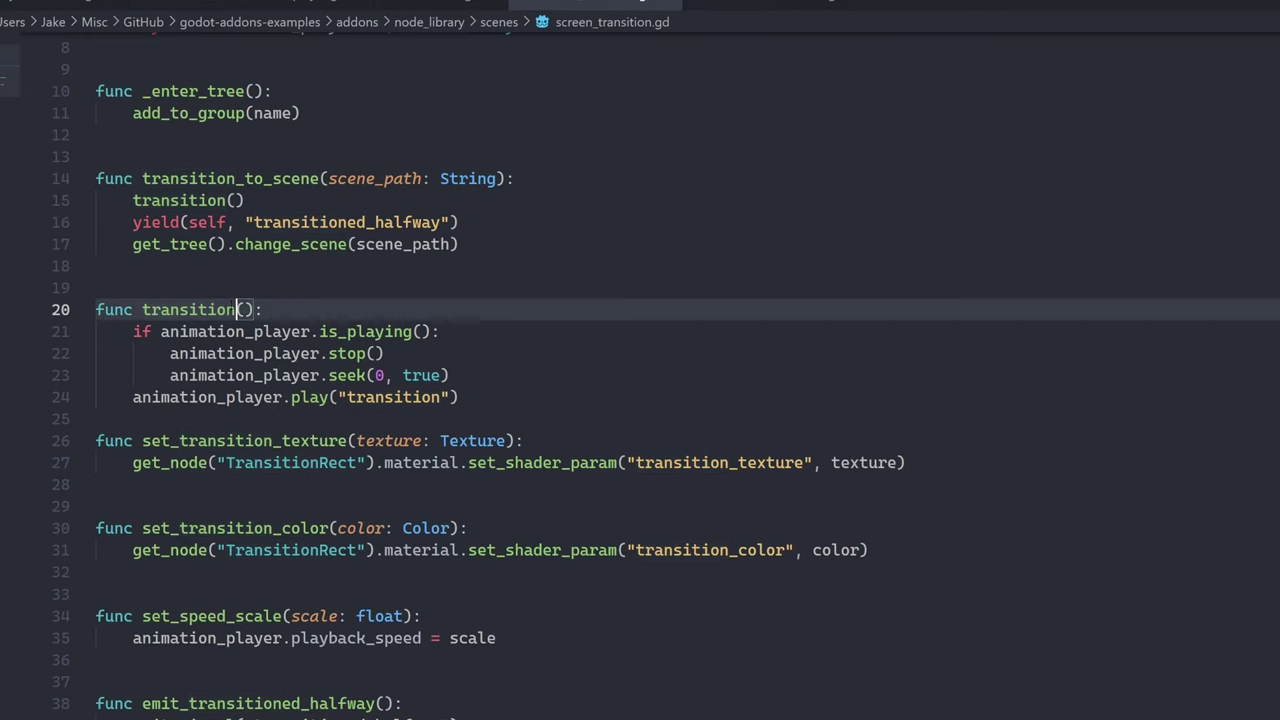
pyautogui.moveTo(133, 222); pyautogui.dragTo(182, 222)
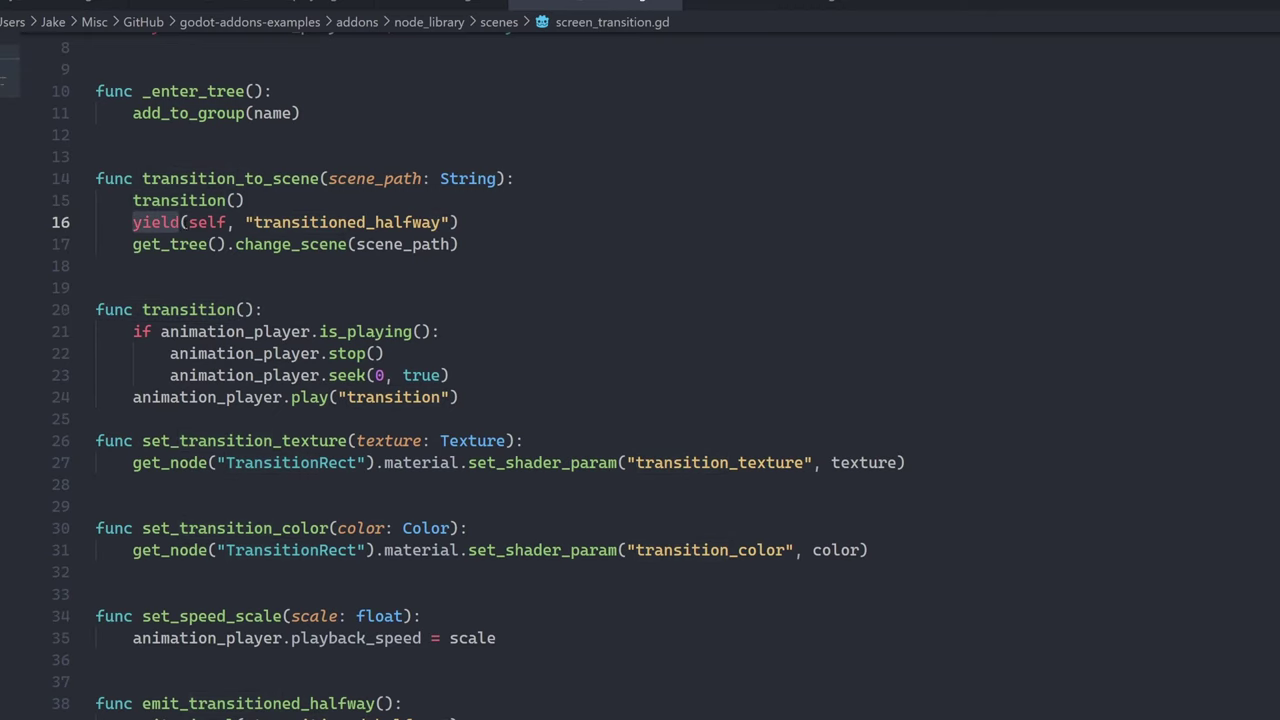
pyautogui.press('End')
pyautogui.press('Down')
pyautogui.click(172, 222)
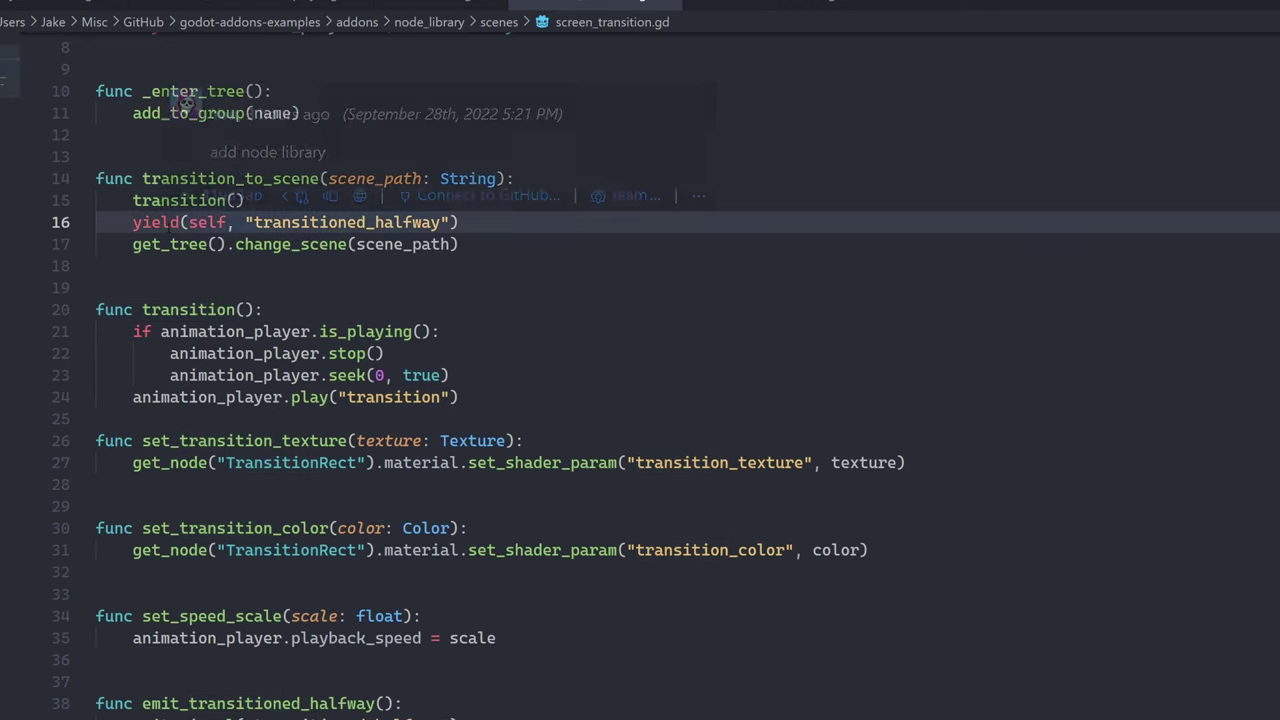
# Replace self in the yield call with ScreenTransition and highlight the "transitioned_halfway" signal name
pyautogui.doubleClick(207, 222)
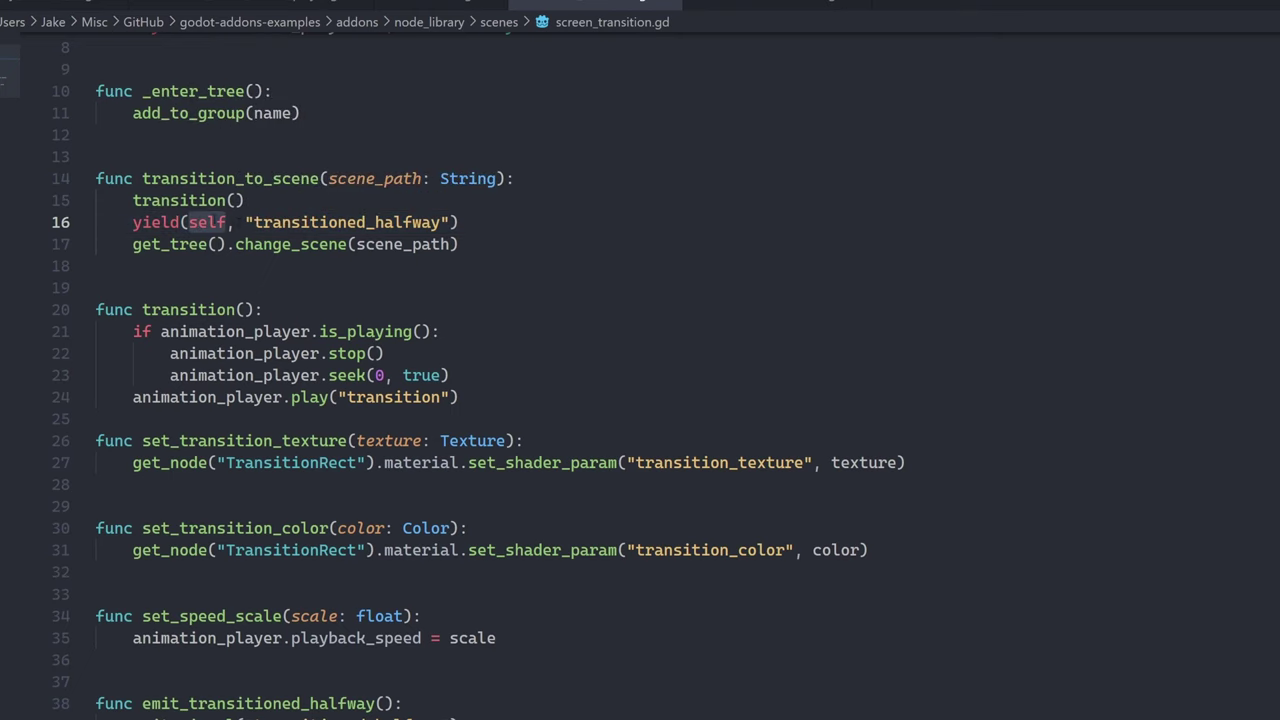
pyautogui.write('Screen')
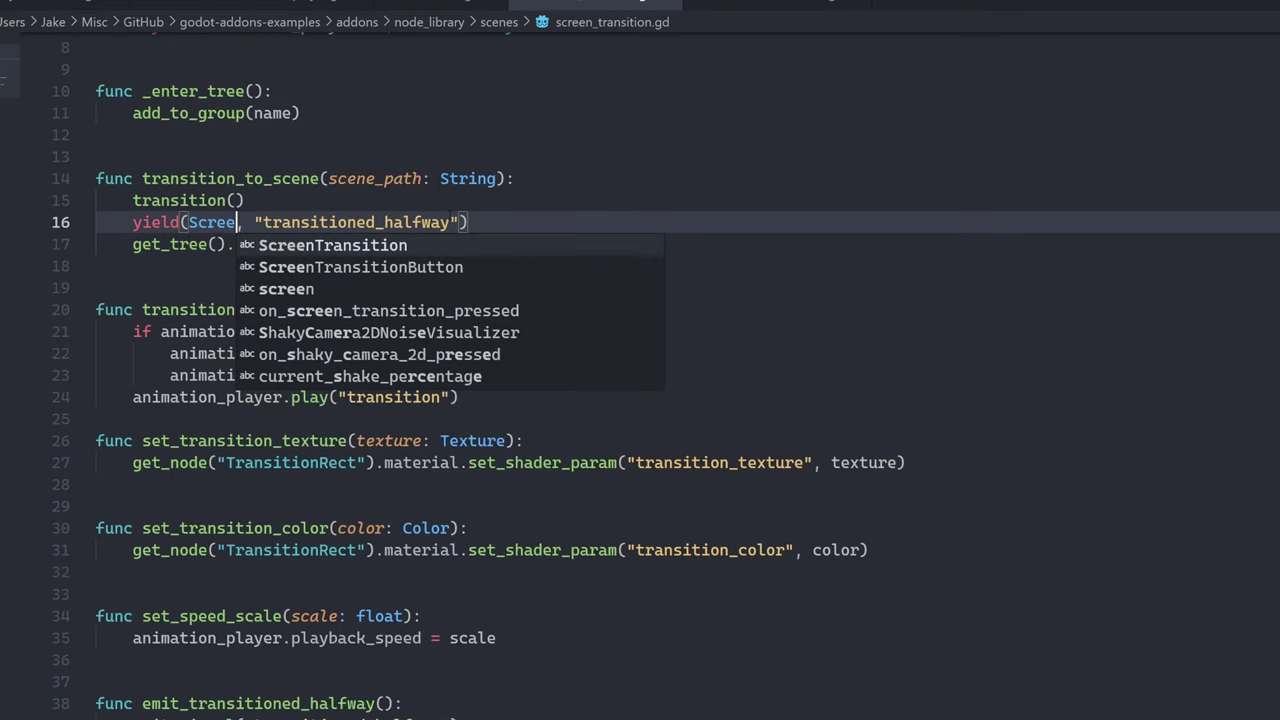
pyautogui.press('Return')
pyautogui.moveTo(356, 222); pyautogui.dragTo(571, 222)
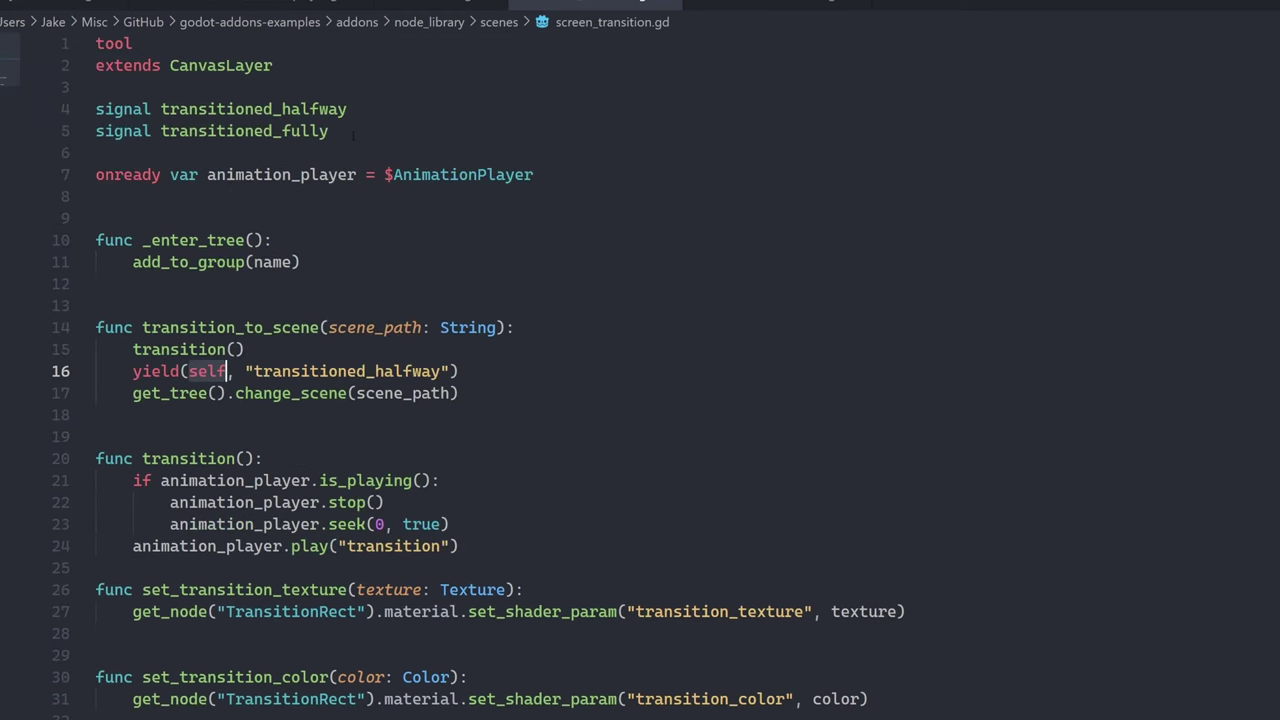
# Highlight the transitioned_fully signal declaration on line 5, then clear the selection
pyautogui.click(218, 131)
pyautogui.moveTo(218, 131); pyautogui.dragTo(96, 131)
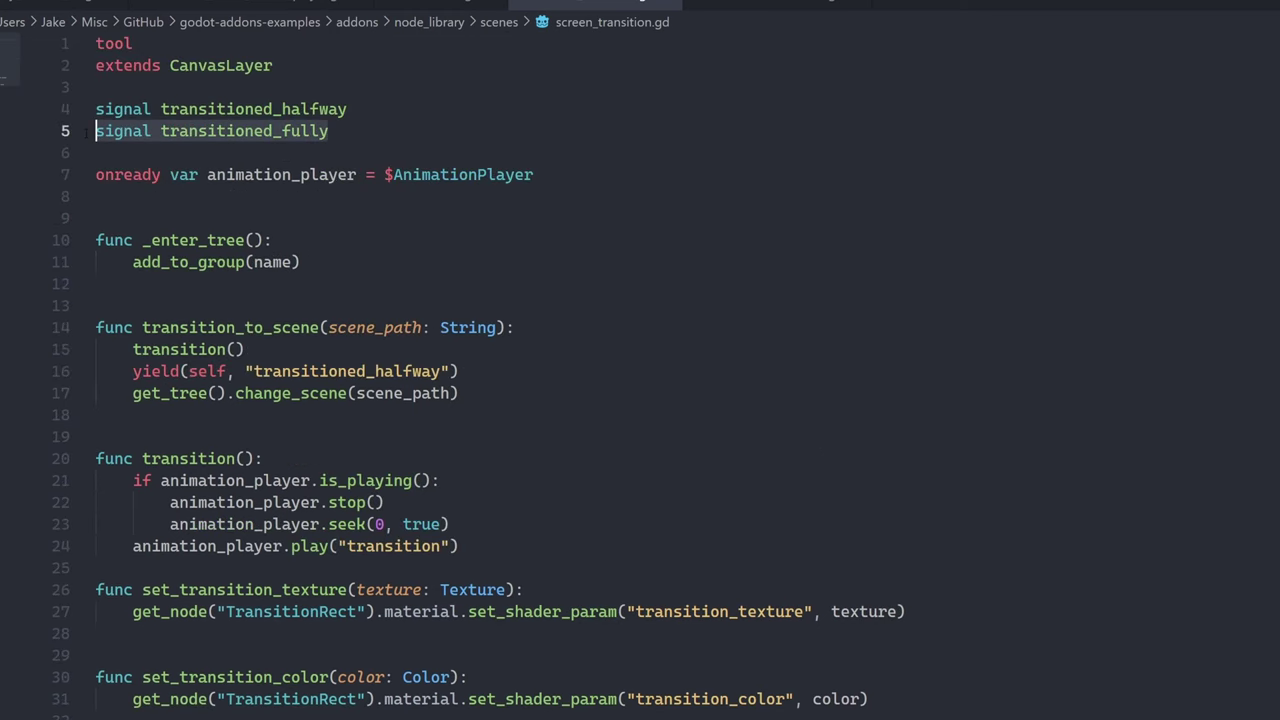
pyautogui.click(226, 131)
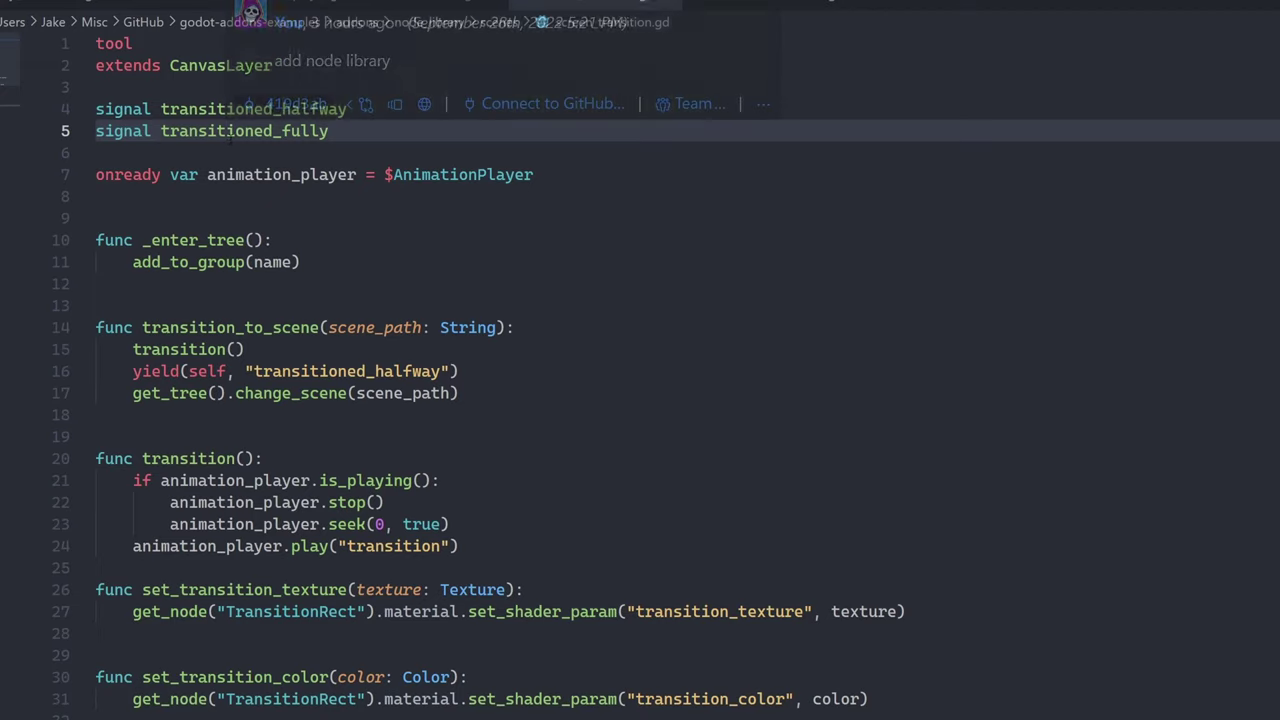
# Switch back to Godot, run the test scene and trigger the Screen Transition demo
pyautogui.hotkey('alt', 'Tab')
pyautogui.press('F6')
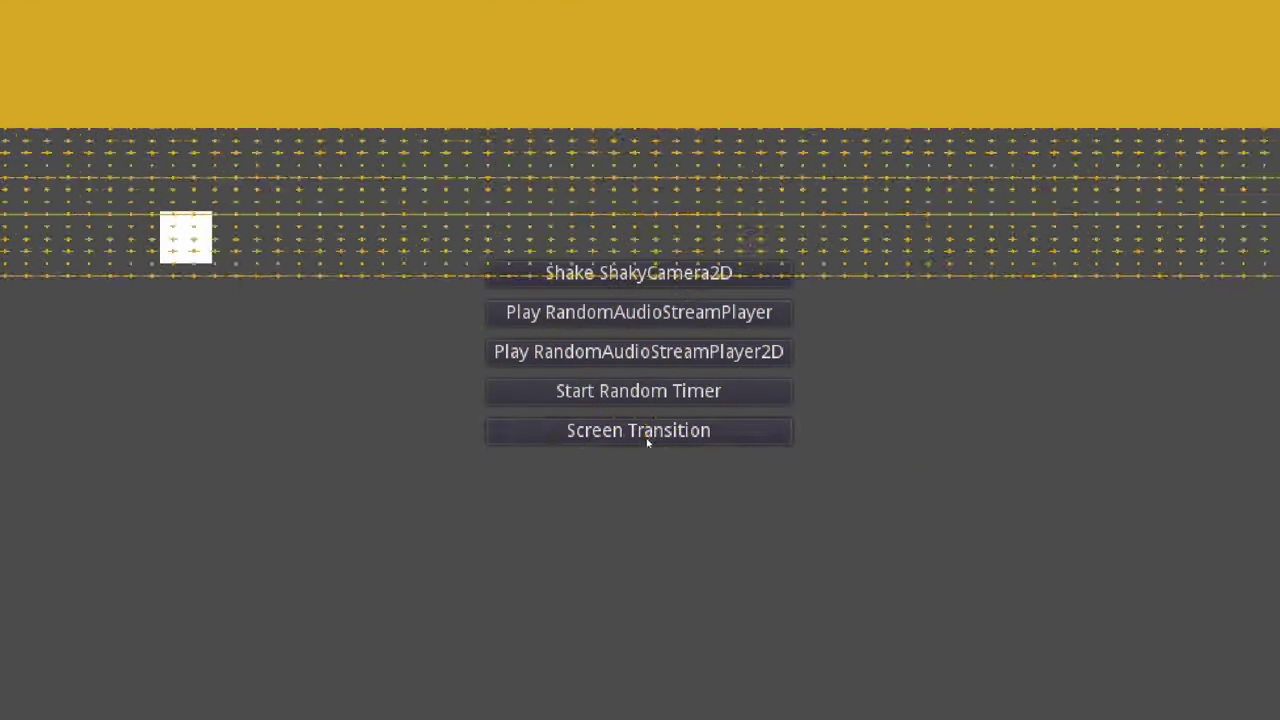
pyautogui.click(648, 436)
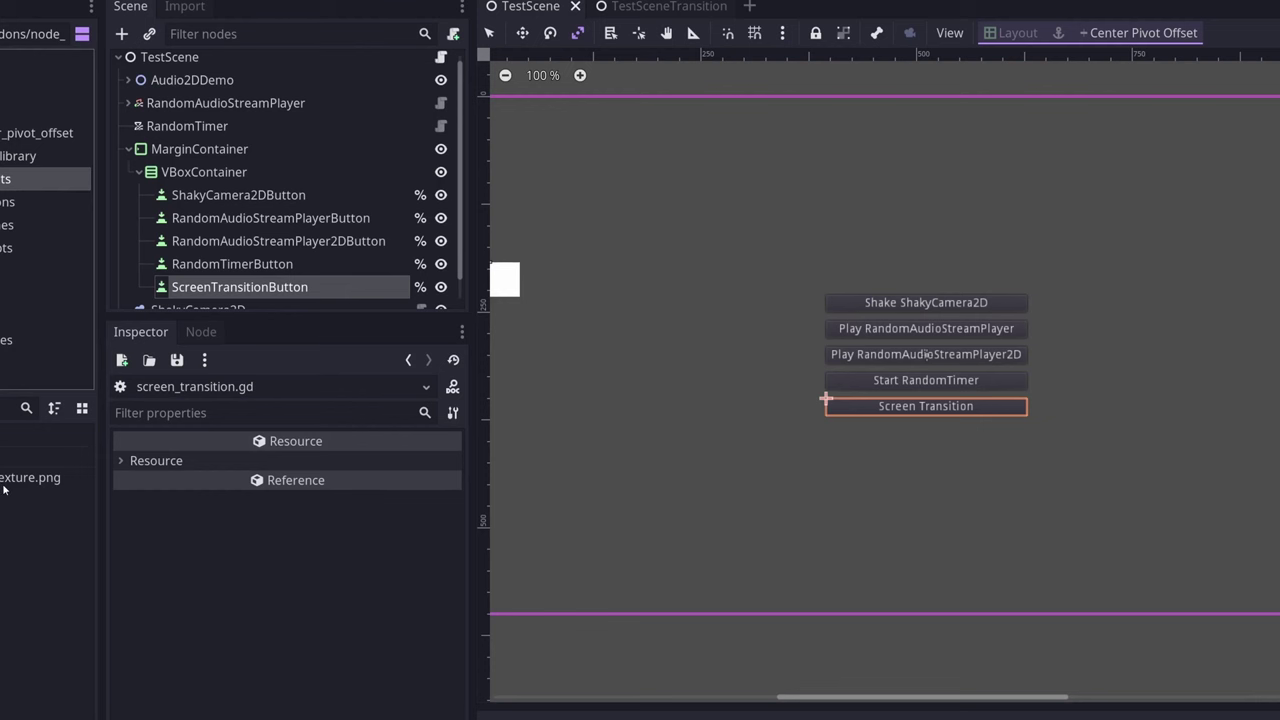
# Preview transition-texture.png, screen-transition-alternate2.png and screen-transition-alternate.png in an enlarged Inspector, and shrink the Inspector again
pyautogui.click(30, 477)
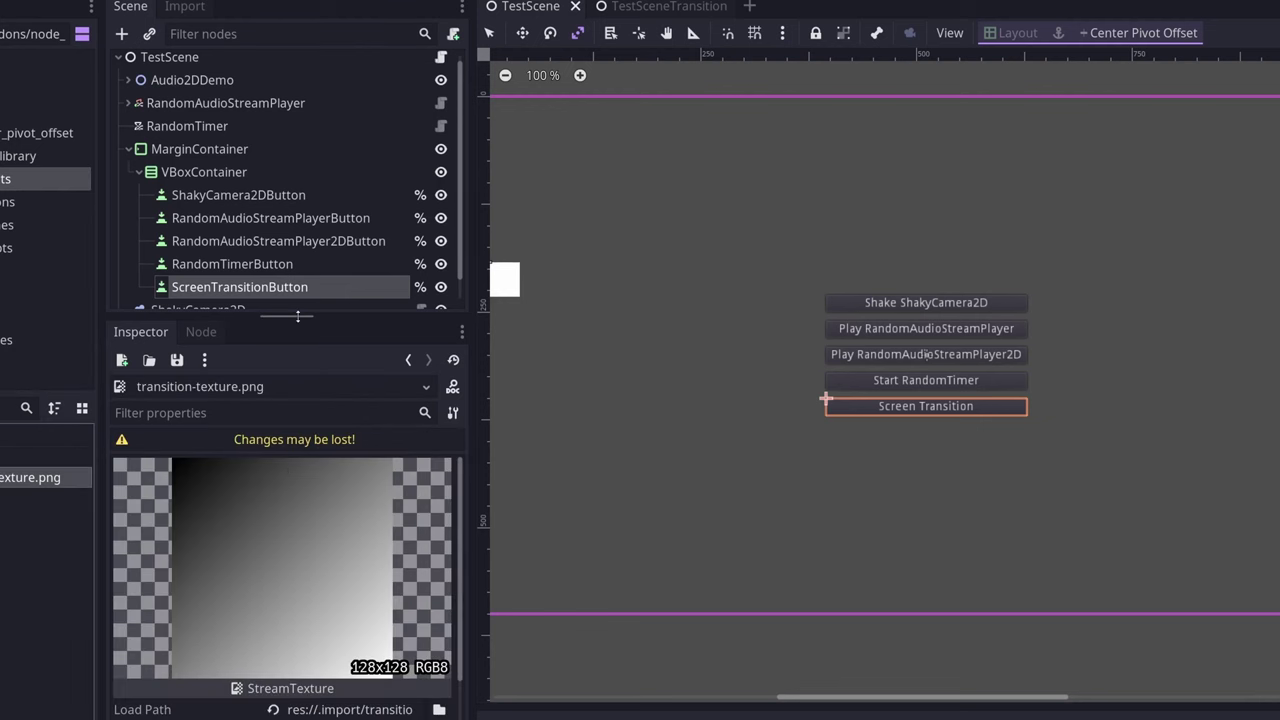
pyautogui.moveTo(298, 318); pyautogui.dragTo(318, 174)
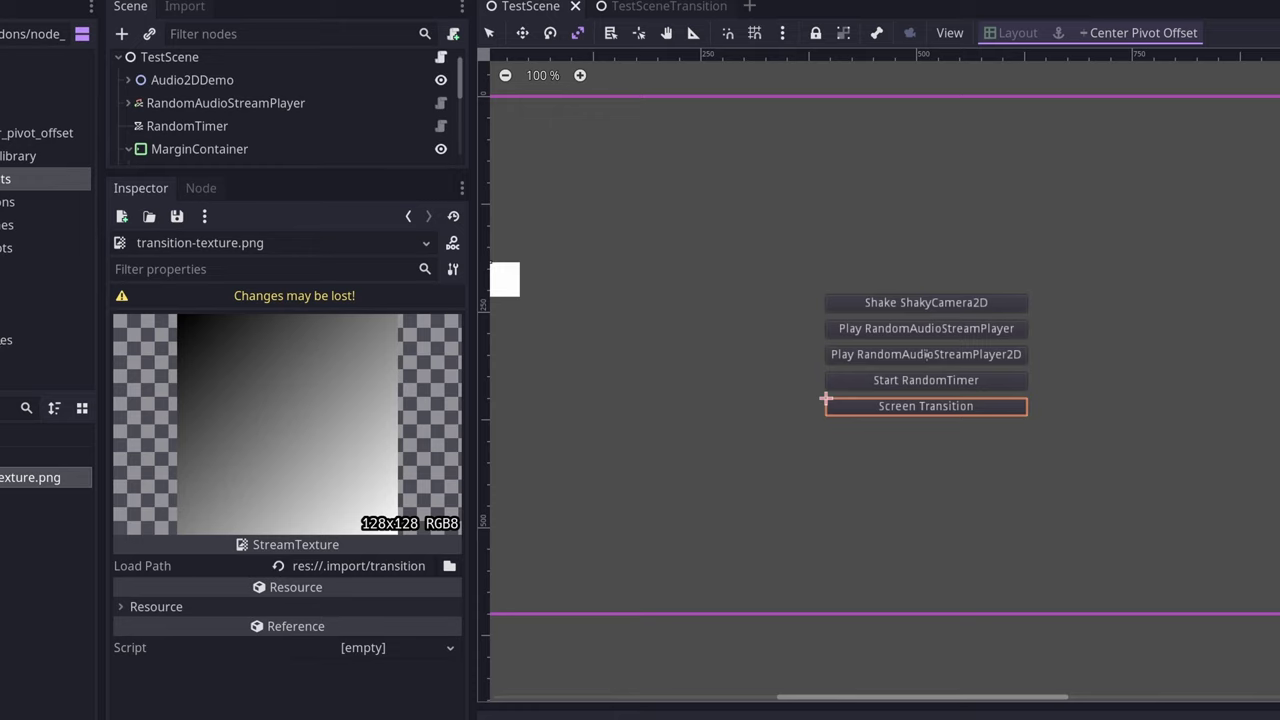
pyautogui.click(45, 340)
pyautogui.click(45, 456)
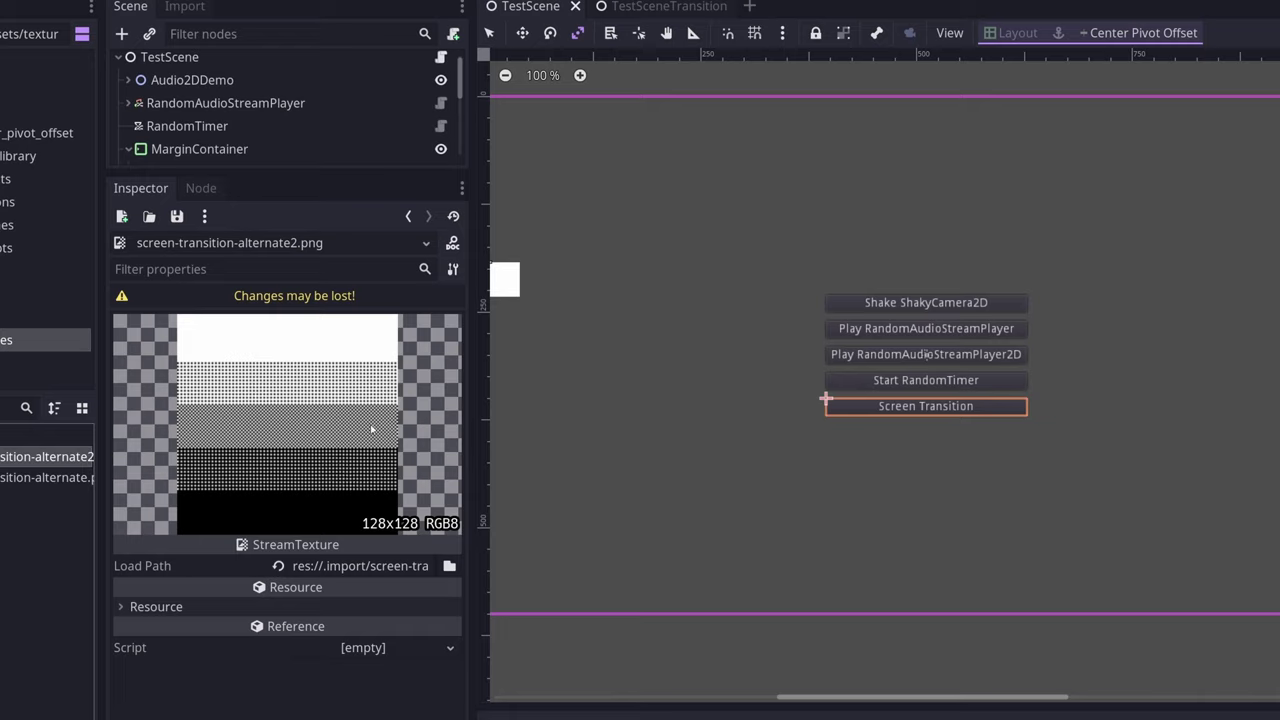
pyautogui.click(20, 479)
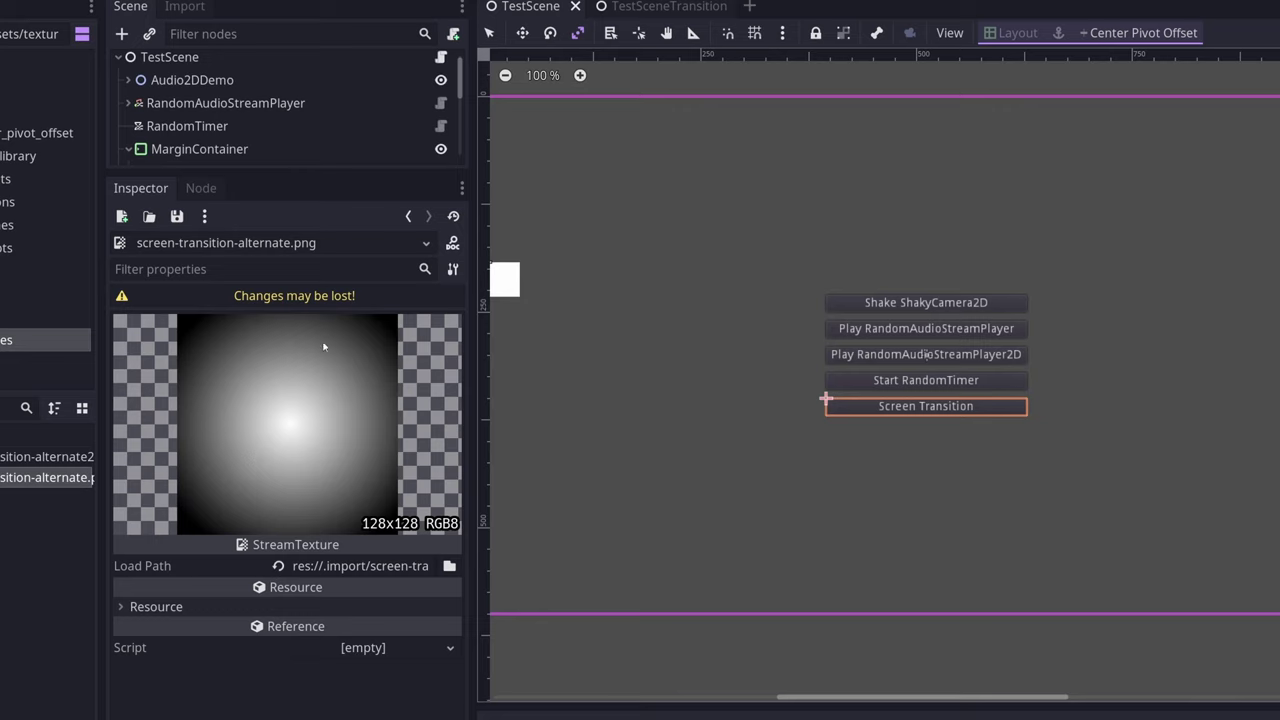
pyautogui.press('Up')
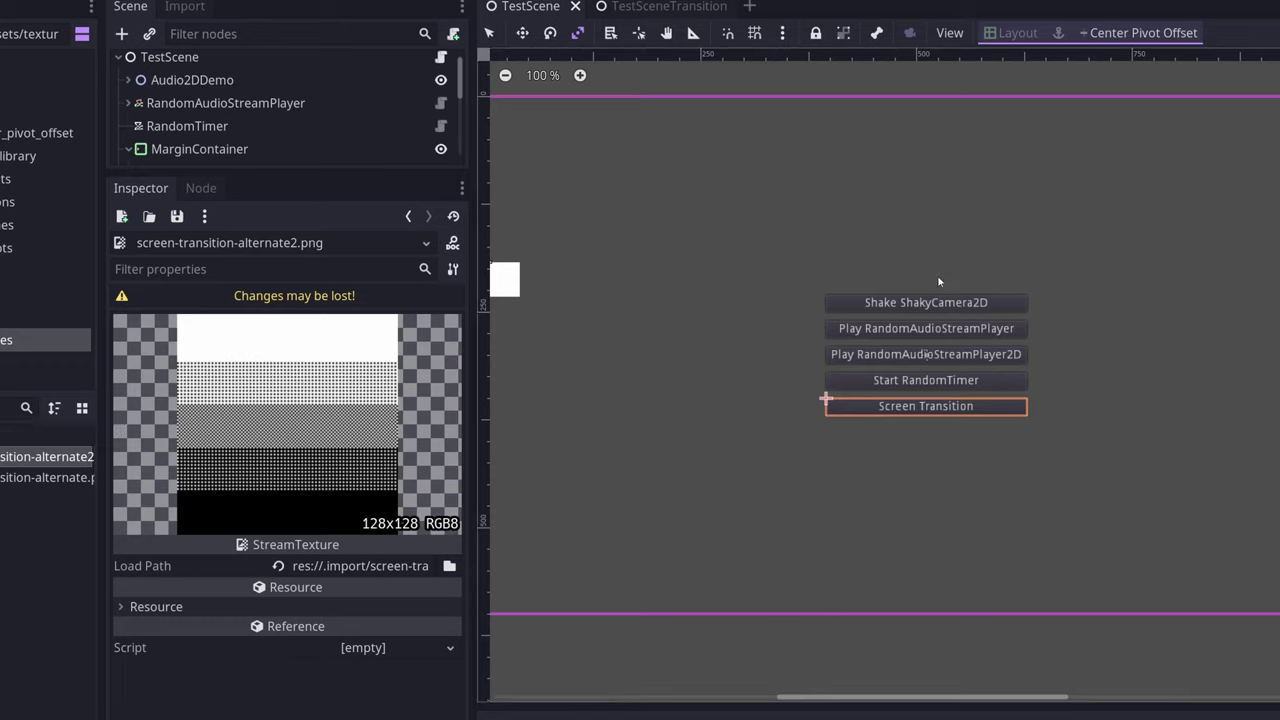
pyautogui.moveTo(944, 337); pyautogui.dragTo(974, 339, button='middle')
pyautogui.moveTo(320, 176); pyautogui.dragTo(320, 395)
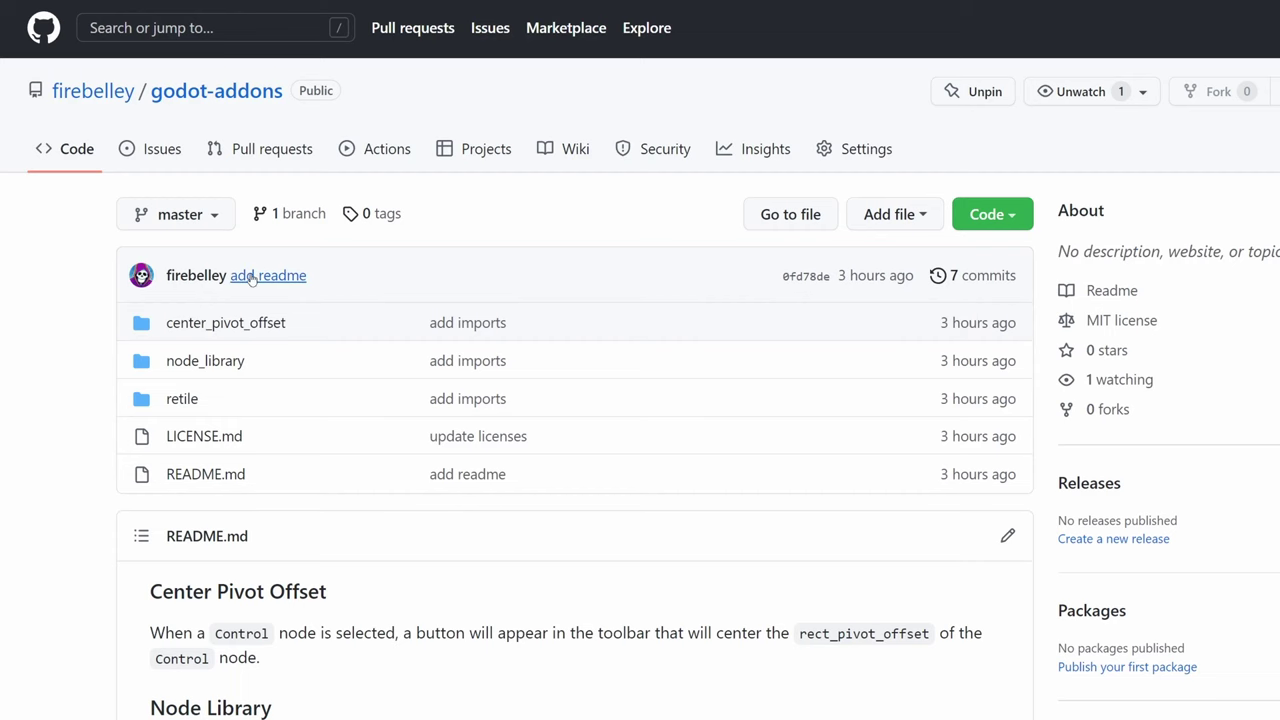
# Look over the file list and README of the godot-addons repository on GitHub
pyautogui.scroll(-2, 97, 373)
pyautogui.scroll(1, 97, 373)
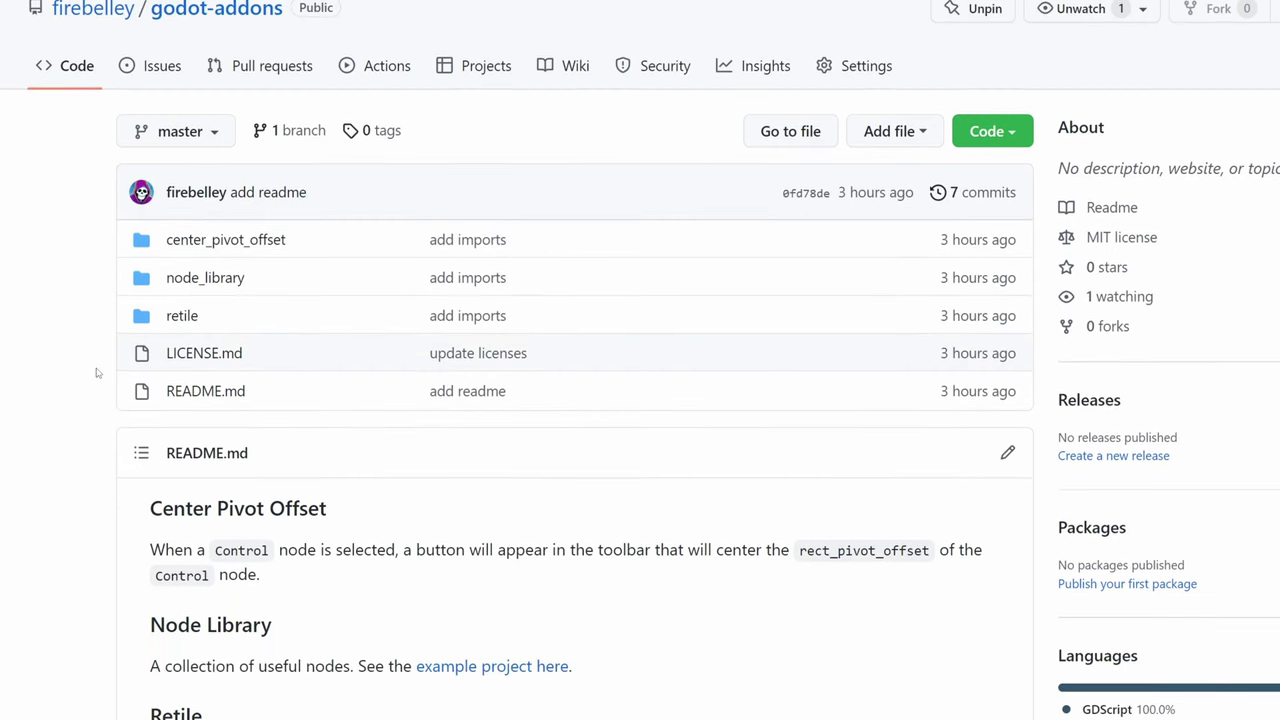